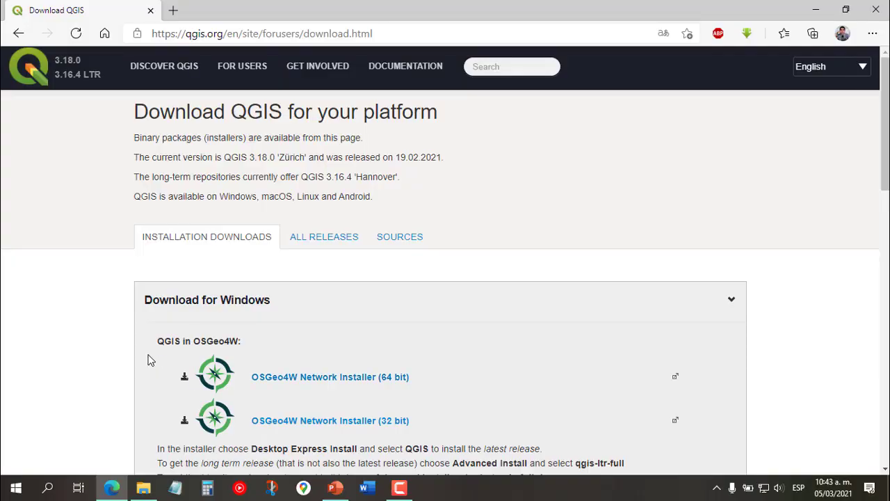
Step: Download the long term release QGIS Standalone Installer Version 3.16 (64 bit) for Windows
{"action": "scroll", "coordinate": [148, 359], "scroll_direction": "down", "scroll_amount": 5}
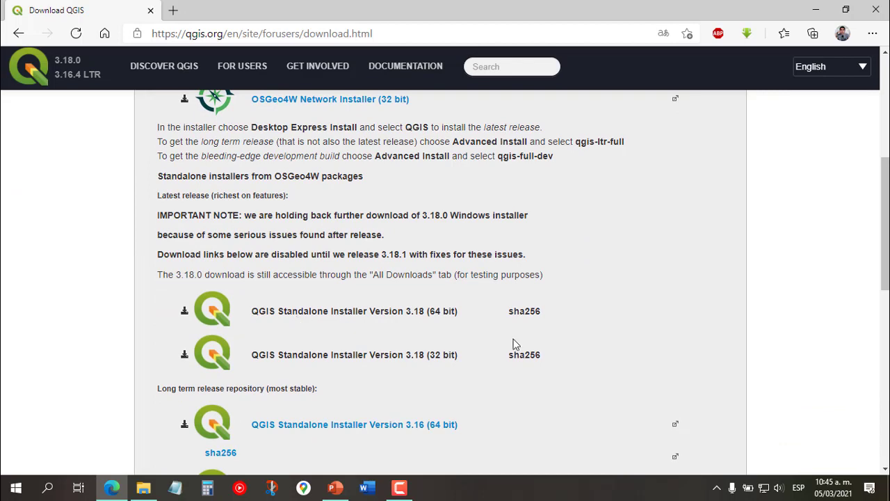
{"action": "scroll", "coordinate": [514, 344], "scroll_direction": "down", "scroll_amount": 1}
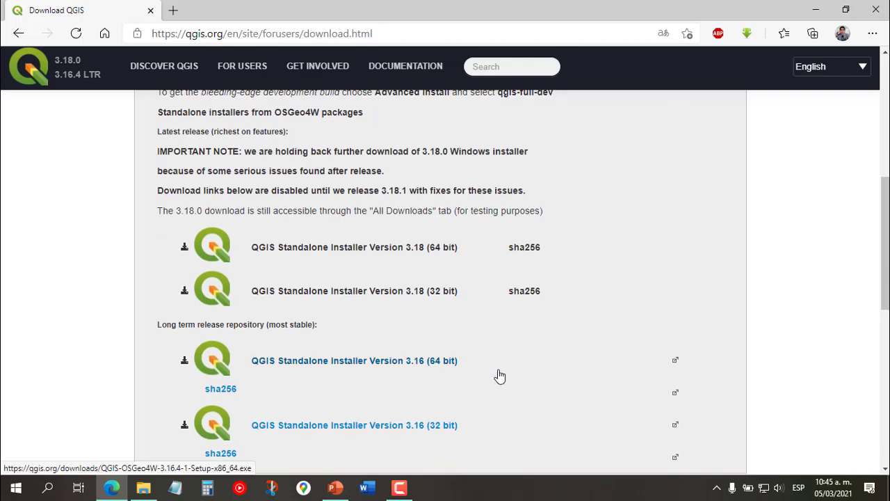
{"action": "left_click", "coordinate": [429, 362]}
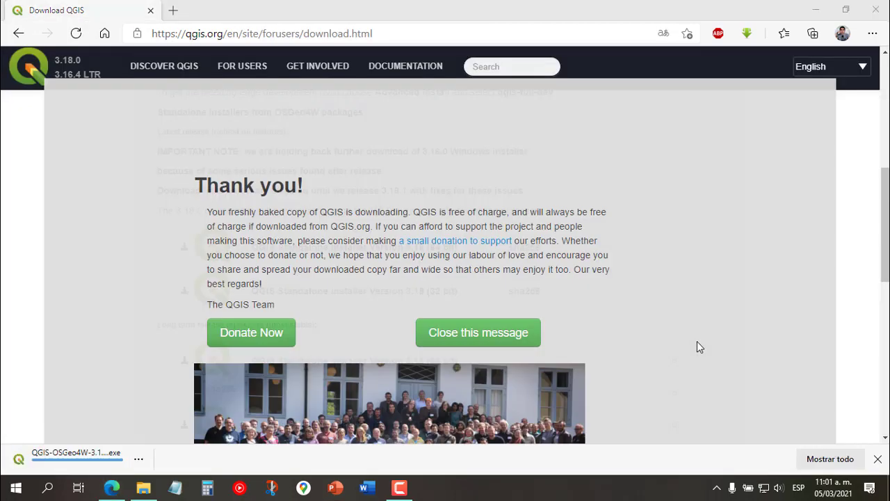
Step: Switch to File Explorer and run QGIS-OSGeo4W-3.16.4-1-Setup-x86_64 from Descargas as administrator
{"action": "left_click", "coordinate": [153, 490]}
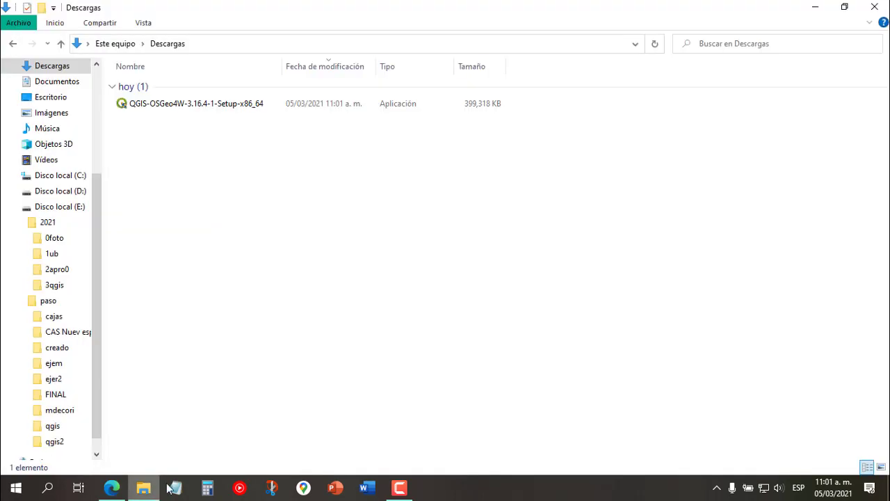
{"action": "left_click", "coordinate": [169, 108]}
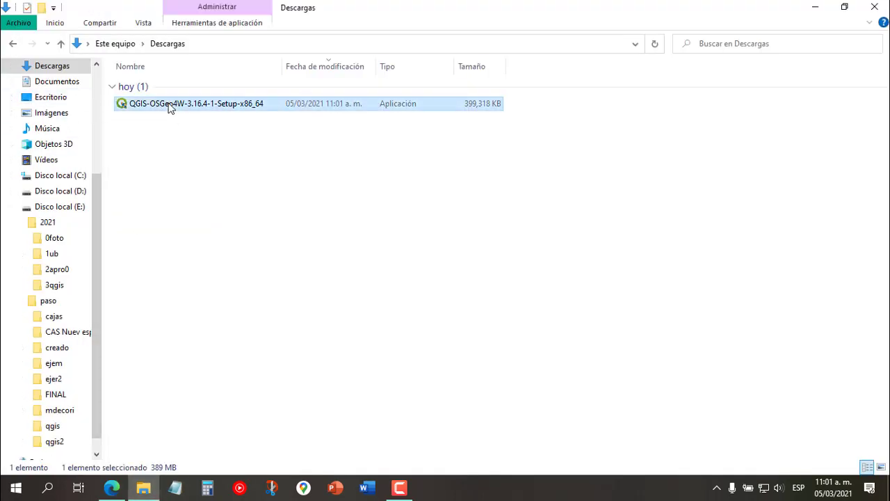
{"action": "right_click", "coordinate": [170, 108]}
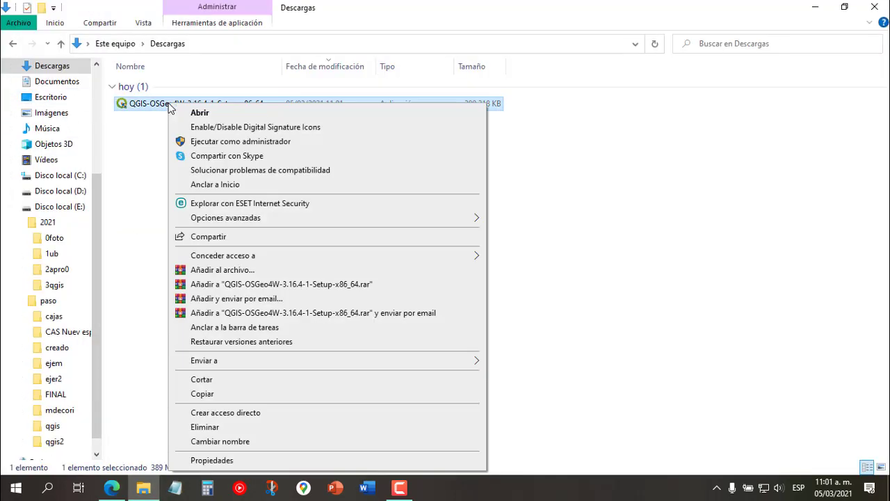
{"action": "left_click", "coordinate": [223, 139]}
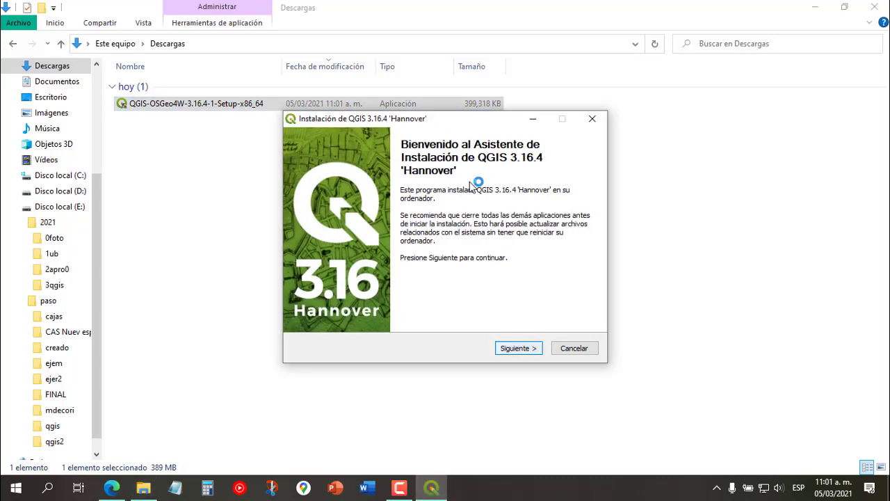
Step: Install QGIS 3.16.4 in C:\Program Files\QGIS 3.16 with only the QGIS component, and finish the wizard
{"action": "key", "text": "Return"}
{"action": "key", "text": "Return"}
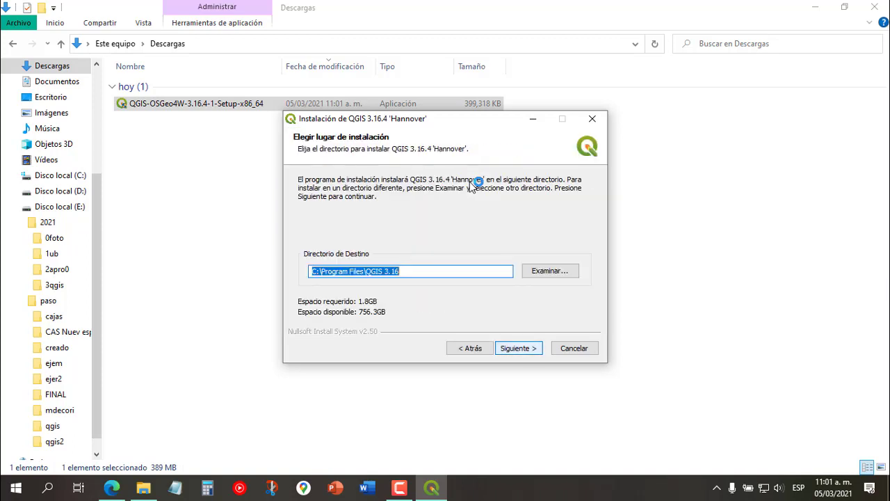
{"action": "key", "text": "Return"}
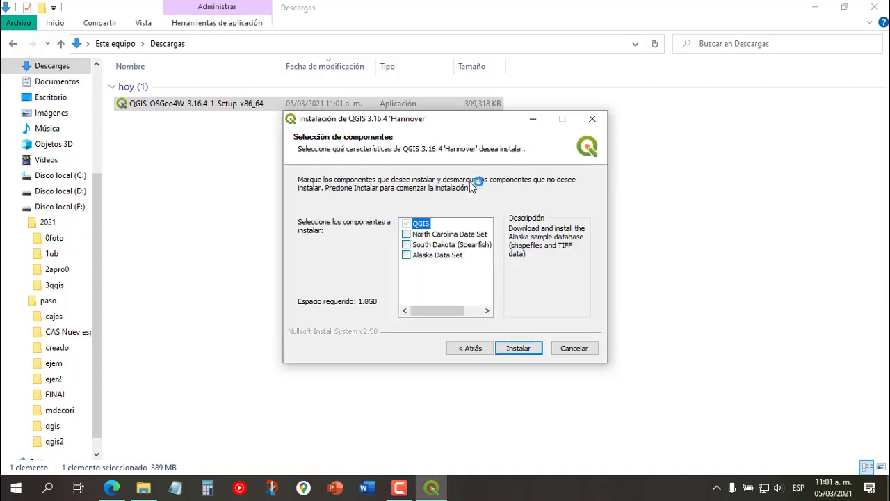
{"action": "key", "text": "Return"}
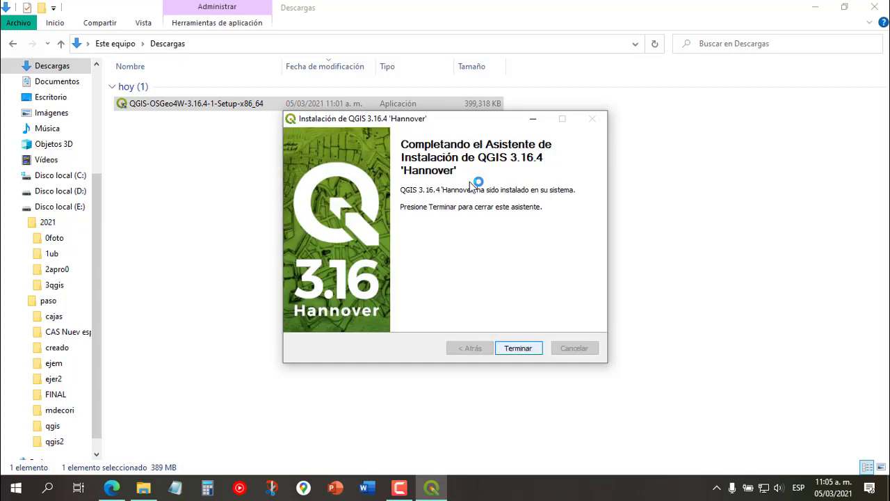
{"action": "key", "text": "Return"}
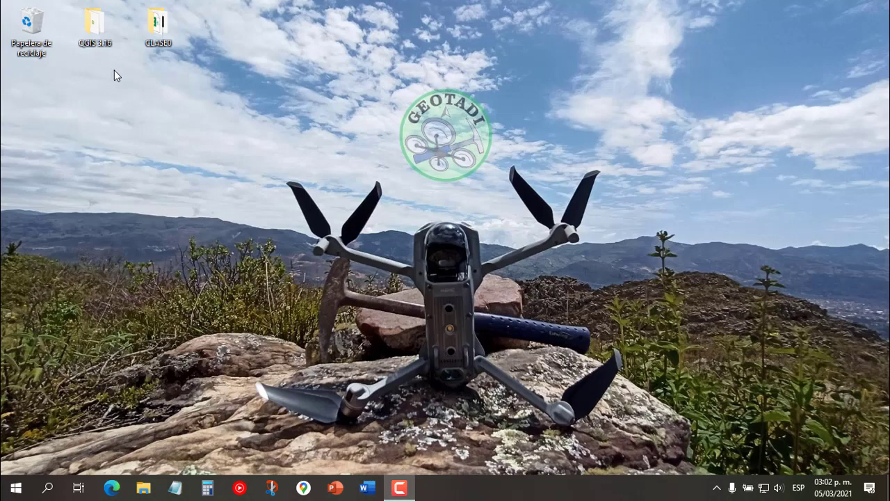
Step: Launch QGIS Desktop 3.16.4 with GRASS 7.8.5 from the QGIS 3.16 folder on the desktop
{"action": "double_click", "coordinate": [114, 34]}
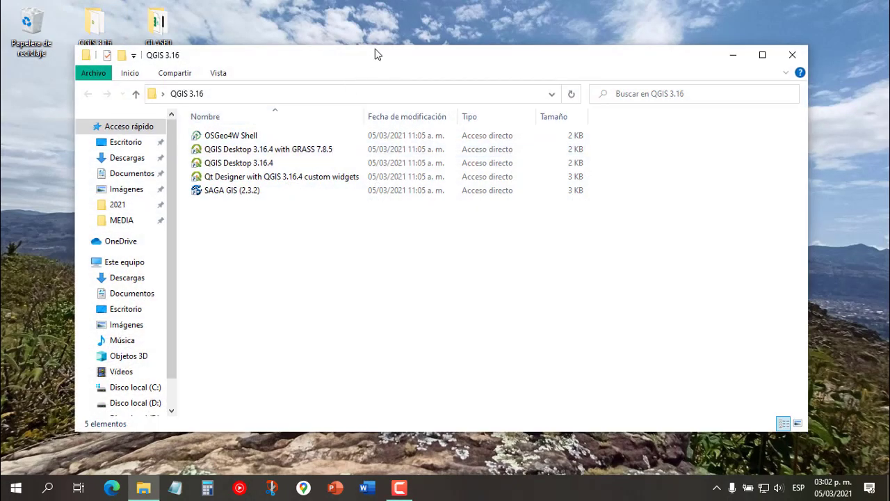
{"action": "double_click", "coordinate": [376, 54]}
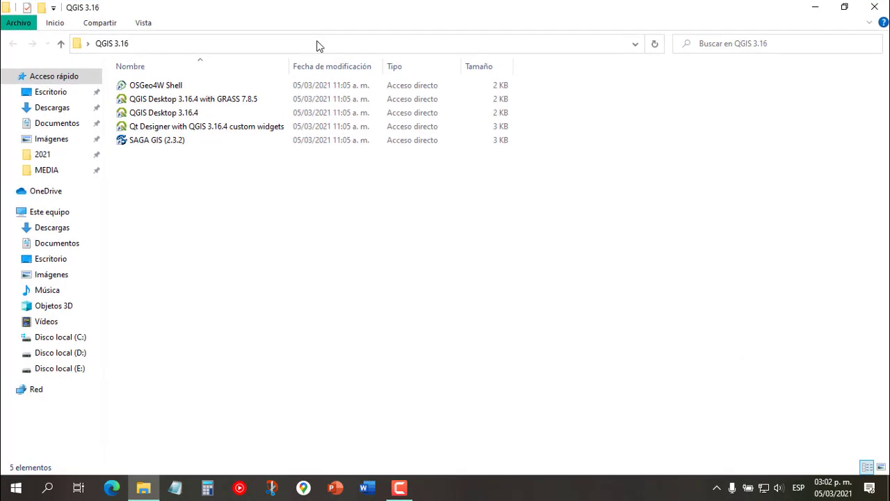
{"action": "left_click", "coordinate": [184, 115]}
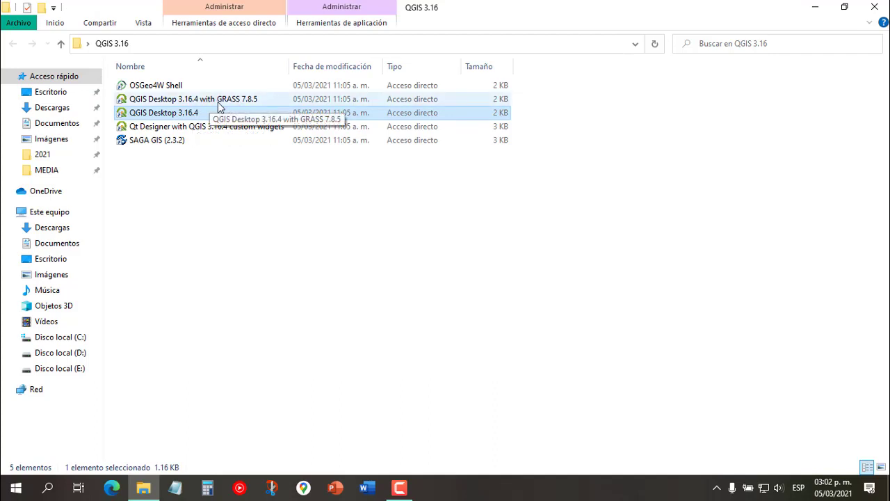
{"action": "left_click", "coordinate": [211, 100]}
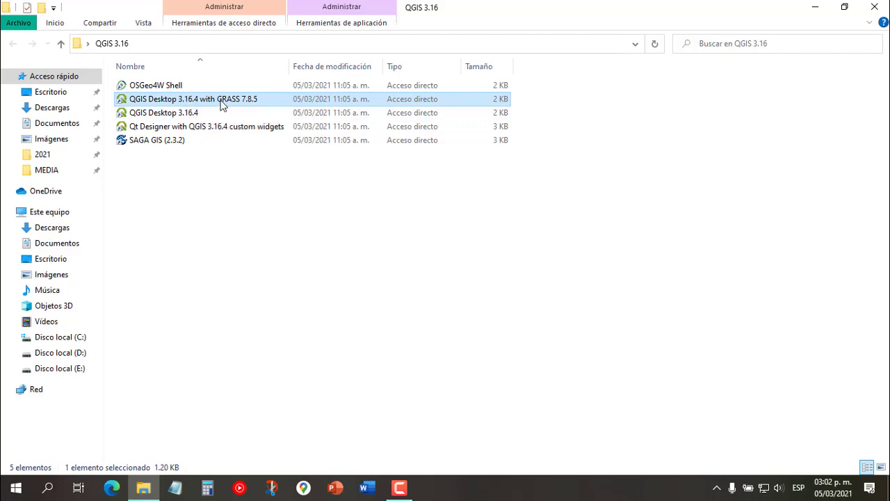
{"action": "key", "text": "super+d"}
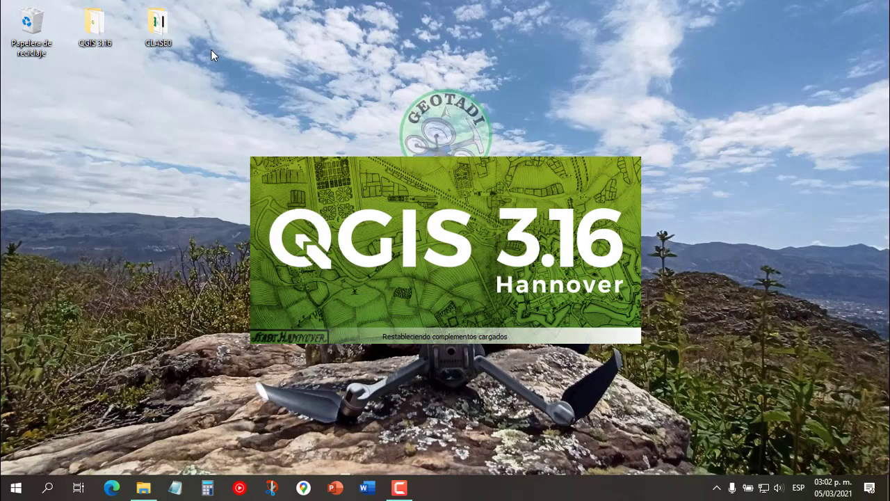
Step: Examine the files in the CLASE0 folder on the desktop and close the folder
{"action": "double_click", "coordinate": [162, 28]}
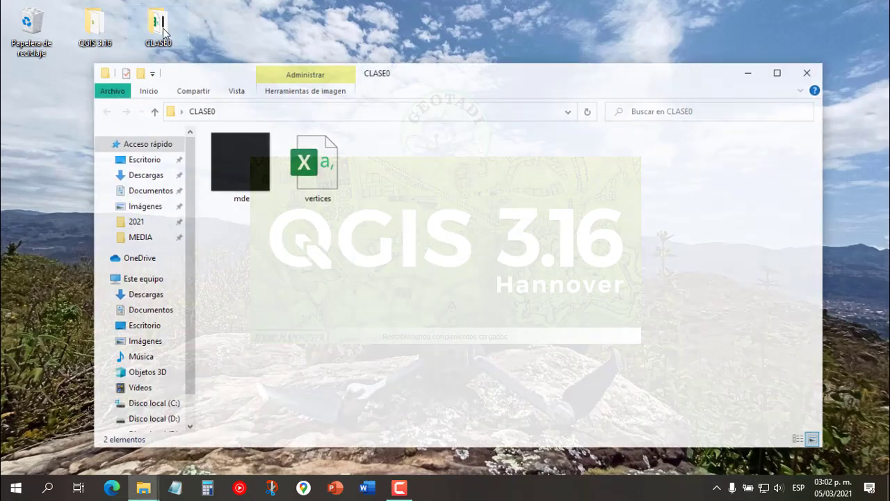
{"action": "left_click_drag", "start_coordinate": [471, 78], "coordinate": [411, 6]}
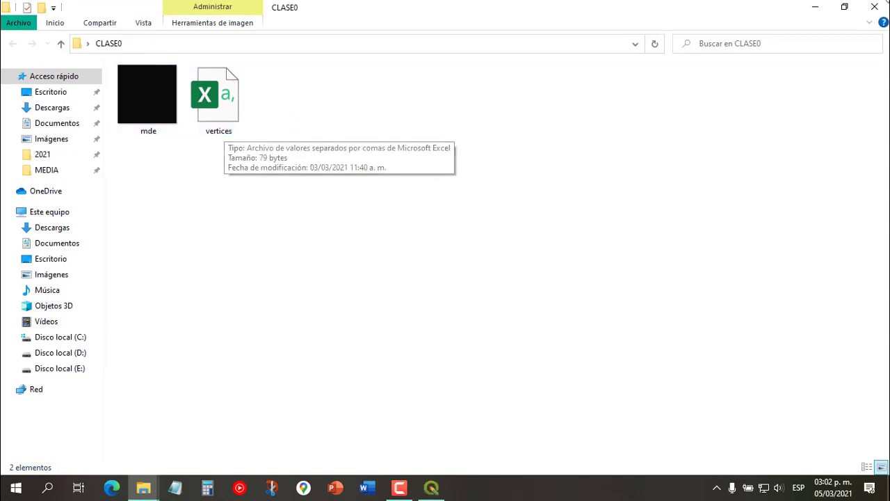
{"action": "left_click", "coordinate": [874, 7]}
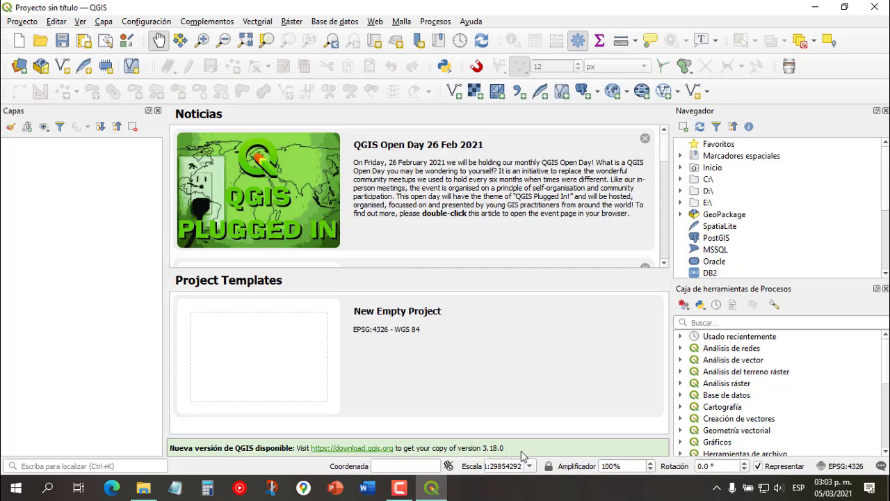
Step: Create a project from the New Empty Project template with EPSG:4326 - WGS 84
{"action": "double_click", "coordinate": [295, 354]}
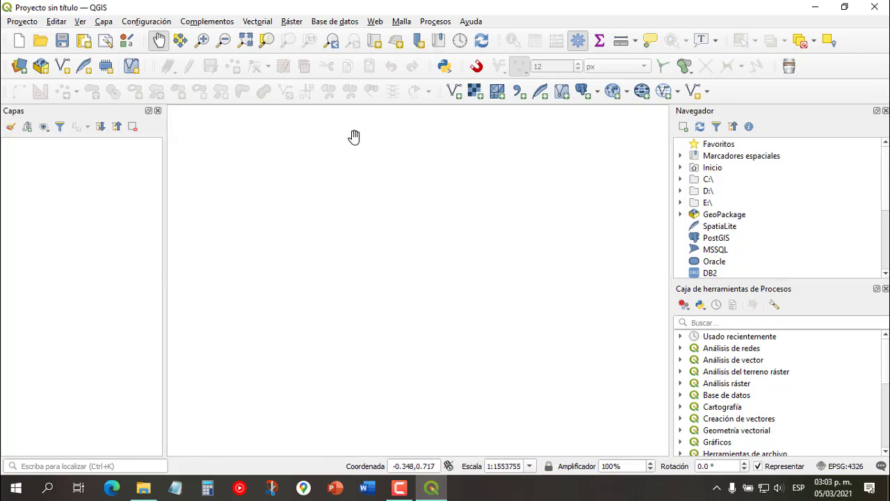
{"action": "left_click", "coordinate": [23, 22]}
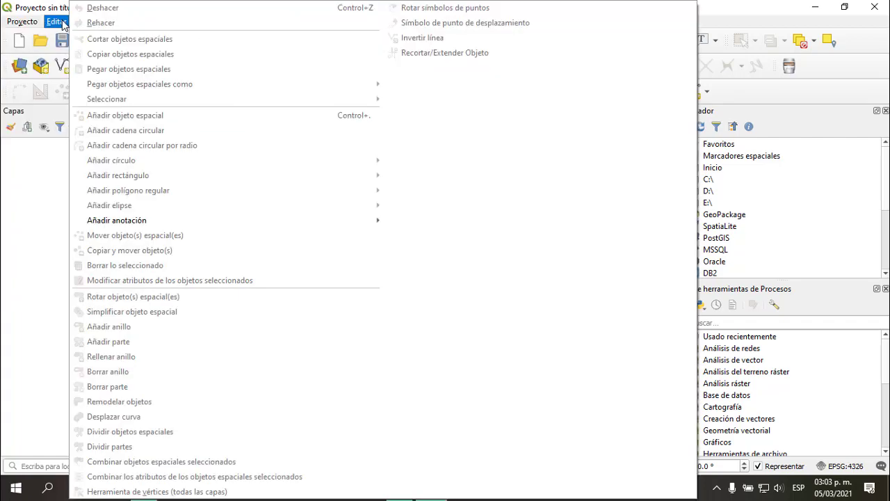
{"action": "left_click", "coordinate": [63, 23]}
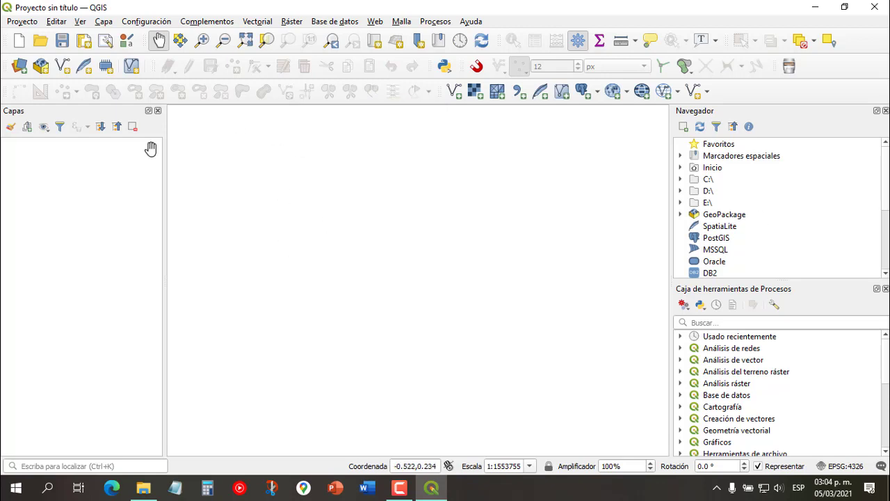
Step: Close the Capas, Navegador and Caja de herramientas de Procesos panels
{"action": "left_click", "coordinate": [157, 111]}
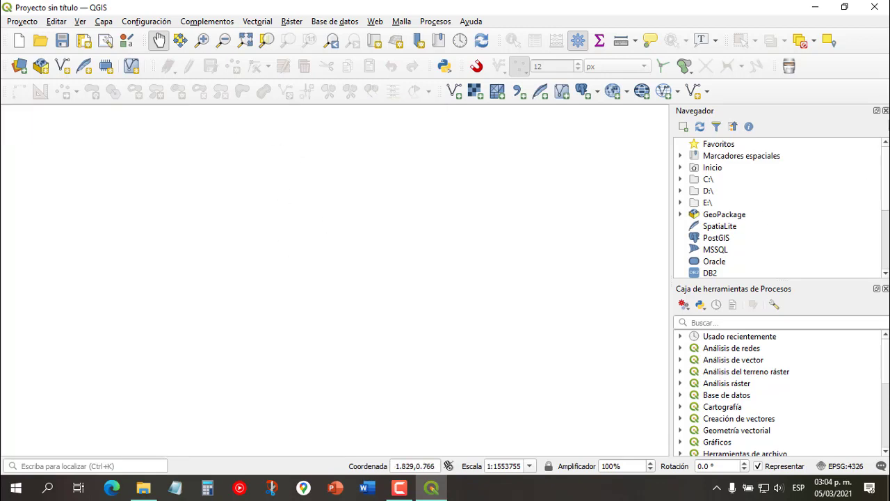
{"action": "left_click", "coordinate": [886, 110]}
{"action": "left_click", "coordinate": [885, 111]}
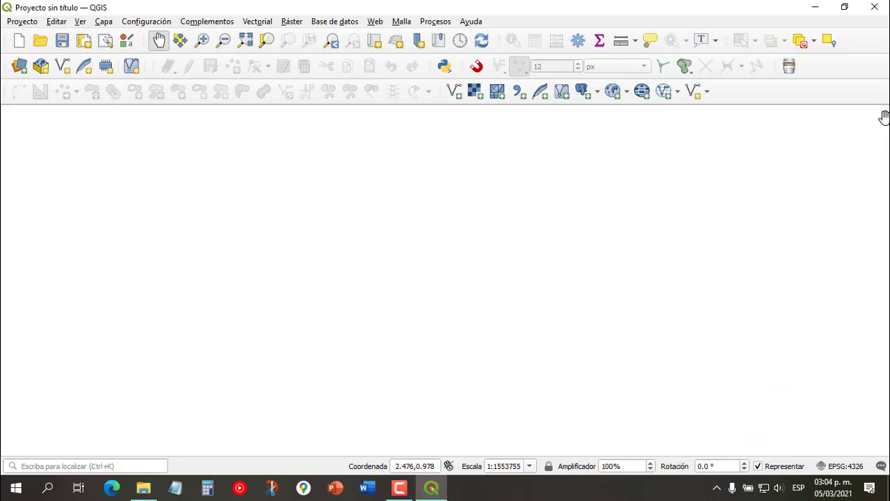
{"action": "left_click", "coordinate": [81, 23]}
{"action": "mouse_move", "coordinate": [167, 450]}
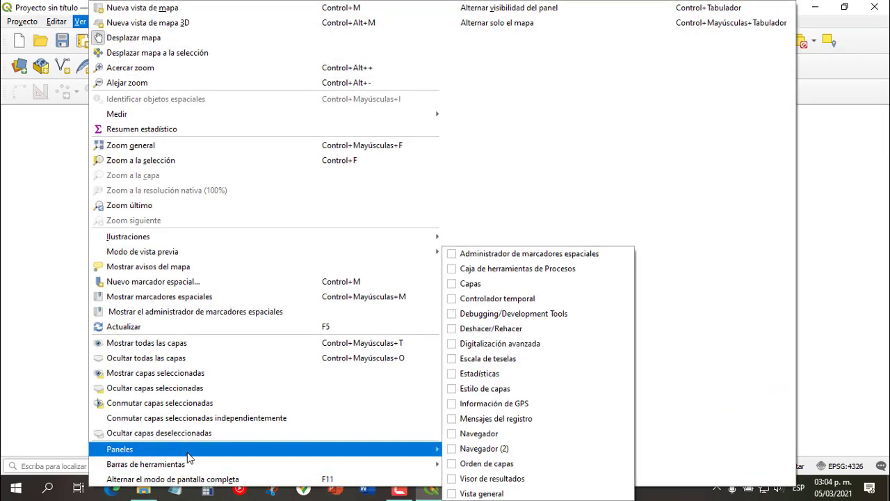
{"action": "left_click", "coordinate": [882, 111]}
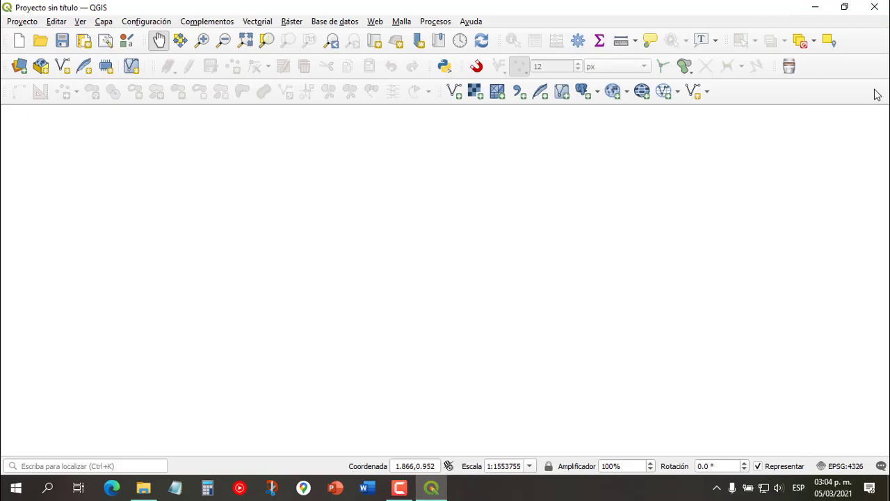
{"action": "right_click", "coordinate": [832, 61]}
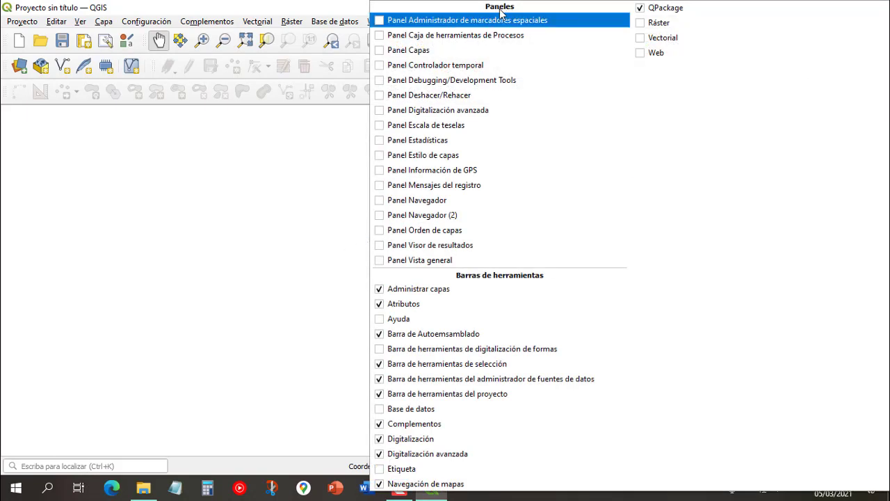
{"action": "left_click", "coordinate": [304, 6]}
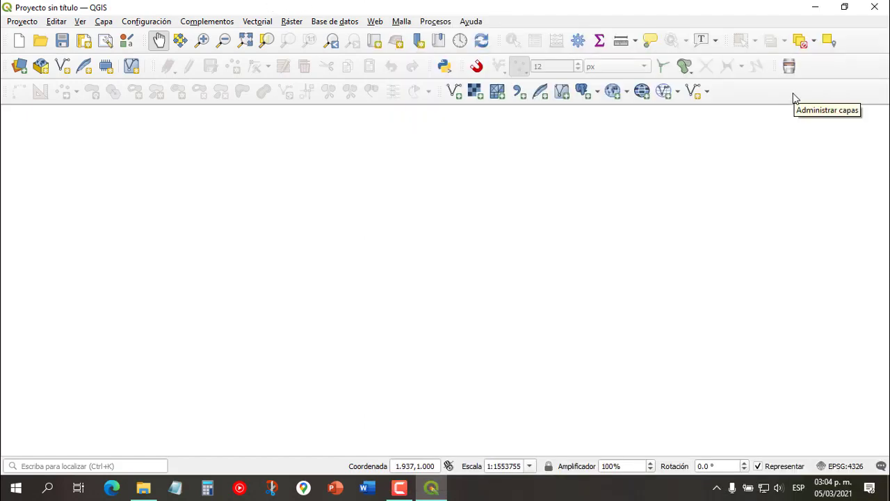
Step: Show the Capas and Navegador panels in the workspace again
{"action": "right_click", "coordinate": [793, 98]}
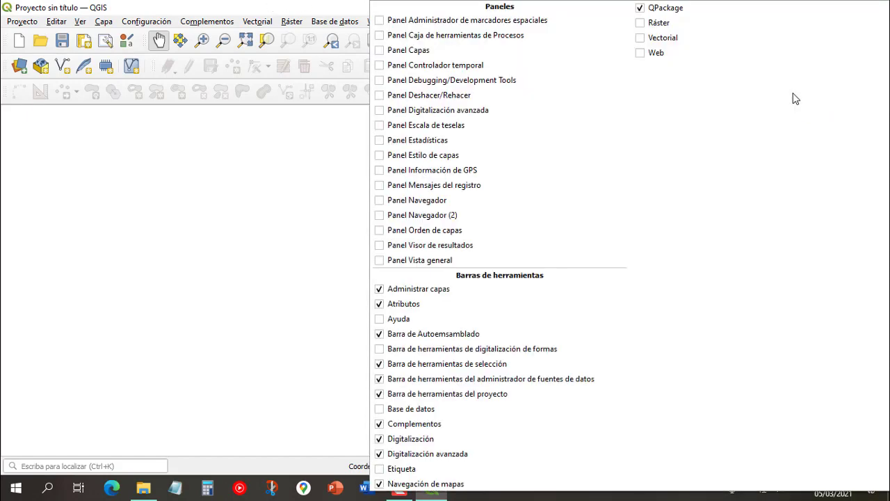
{"action": "left_click", "coordinate": [443, 53]}
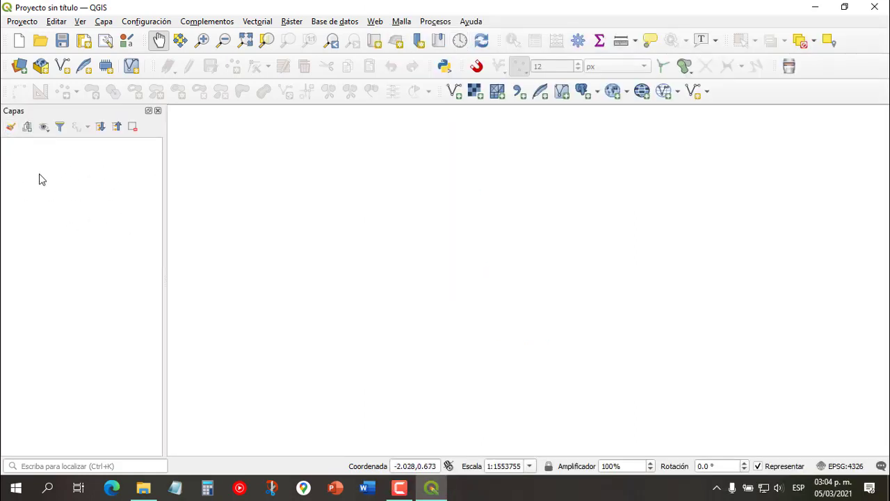
{"action": "right_click", "coordinate": [739, 99]}
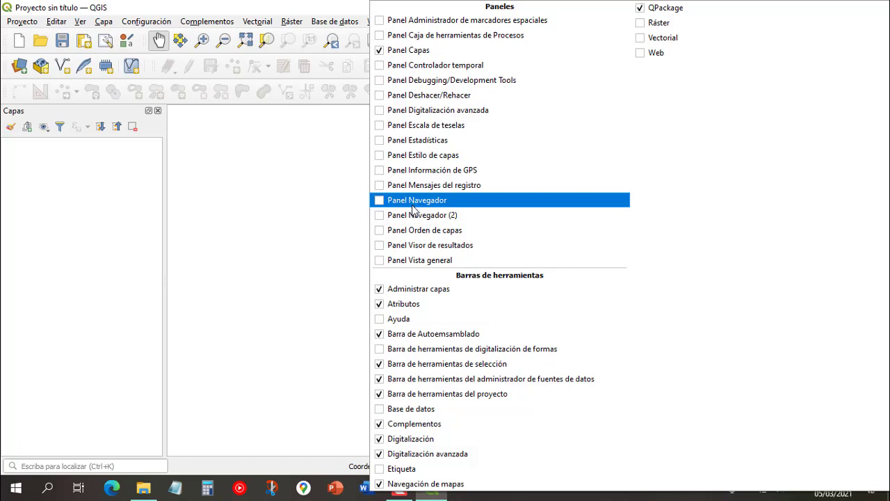
{"action": "left_click", "coordinate": [438, 204]}
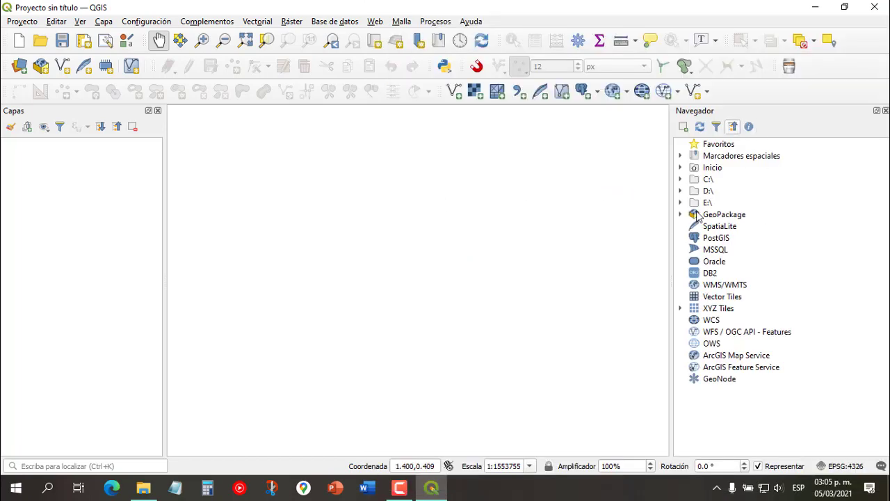
Step: Dock the Navegador panel above the Capas panel and return it to the opposite side of the map canvas
{"action": "double_click", "coordinate": [757, 116]}
{"action": "left_click_drag", "start_coordinate": [687, 148], "coordinate": [97, 165]}
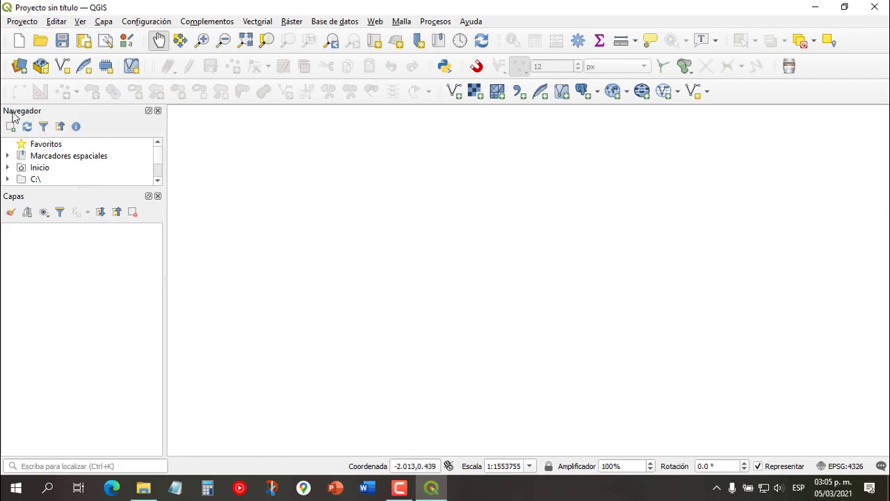
{"action": "left_click_drag", "start_coordinate": [12, 115], "coordinate": [869, 299]}
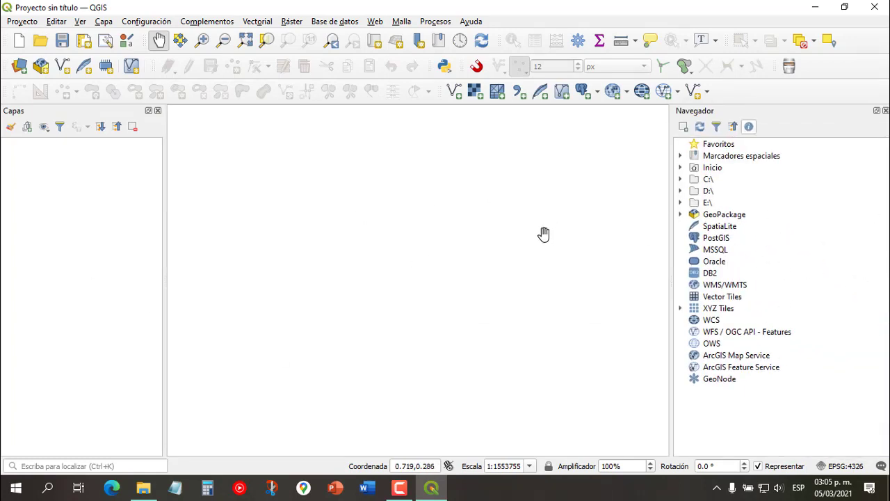
Step: Show the Caja de herramientas de Procesos panel in the workspace
{"action": "right_click", "coordinate": [739, 94]}
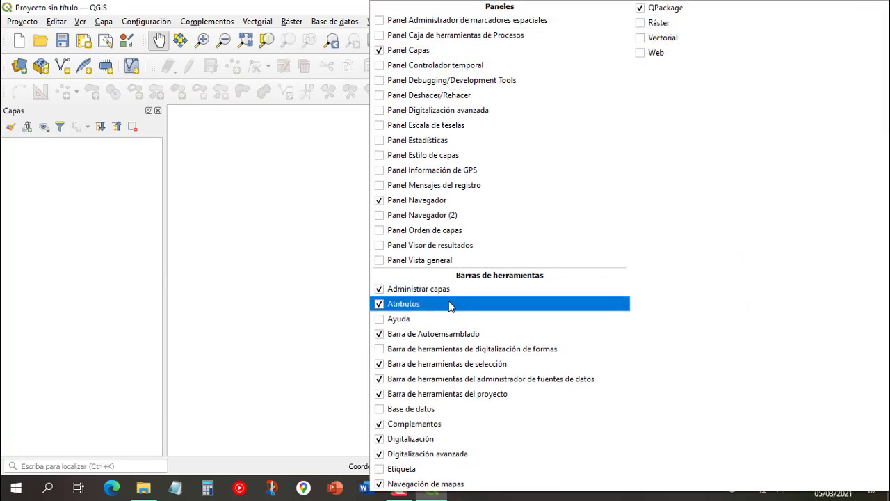
{"action": "left_click", "coordinate": [475, 37]}
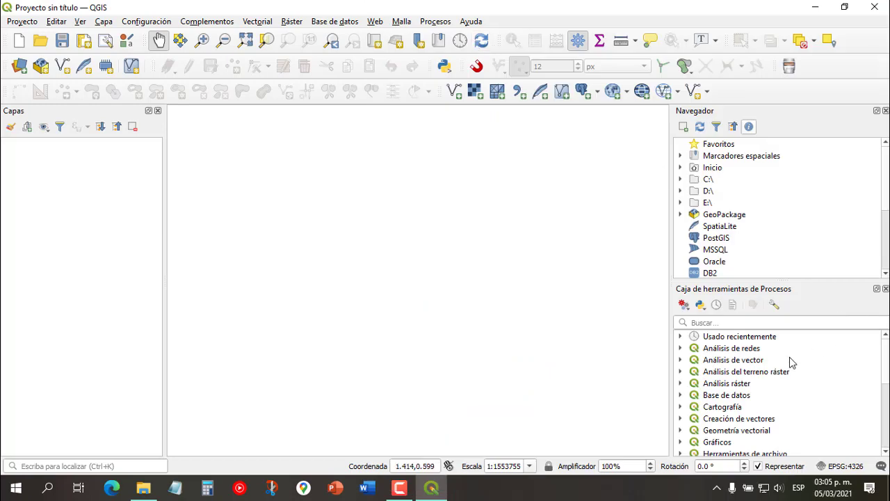
{"action": "left_click", "coordinate": [734, 323]}
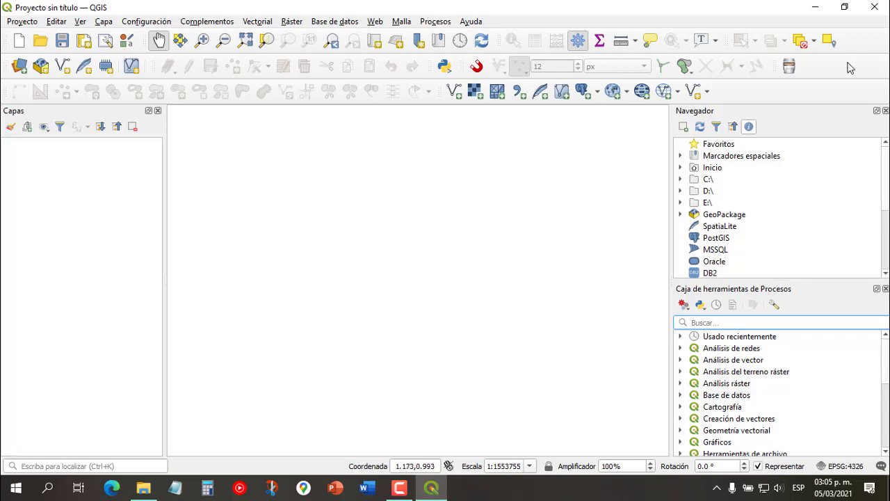
{"action": "right_click", "coordinate": [775, 98]}
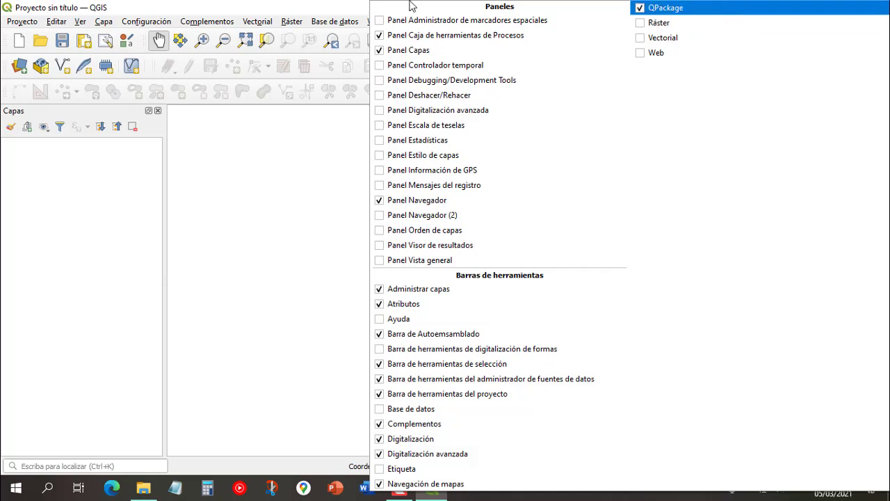
{"action": "left_click", "coordinate": [330, 6]}
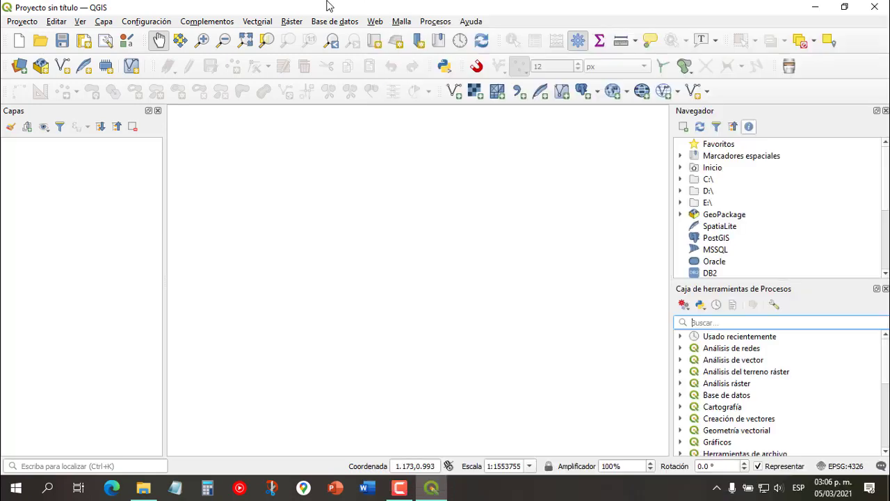
Step: Search the plugin manager for "qpac" and view the details of the QPackage plugin
{"action": "left_click", "coordinate": [206, 22]}
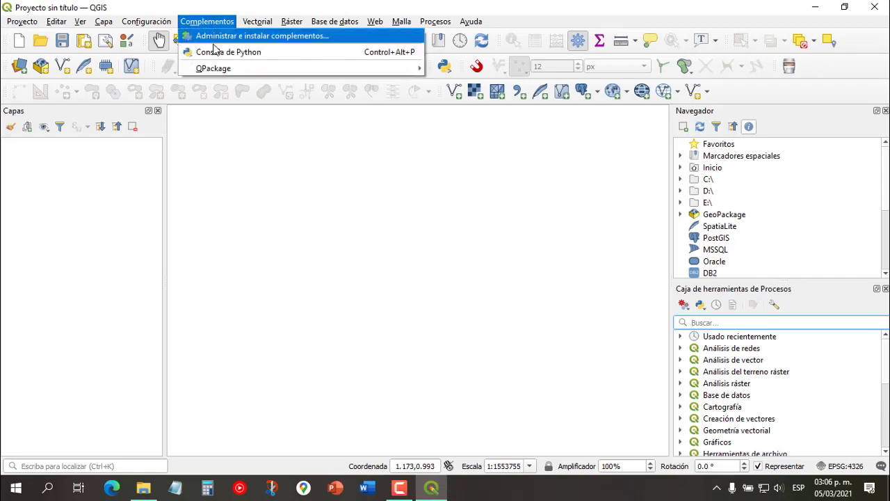
{"action": "left_click", "coordinate": [233, 40]}
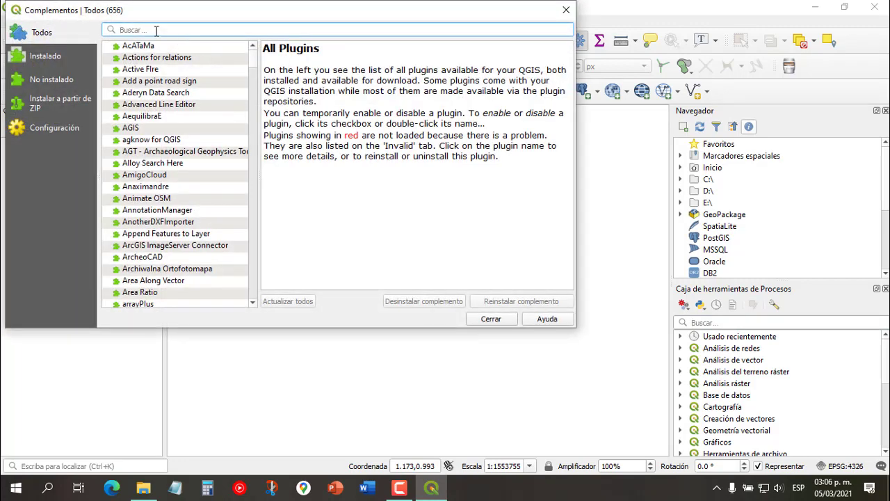
{"action": "type", "text": "qpac"}
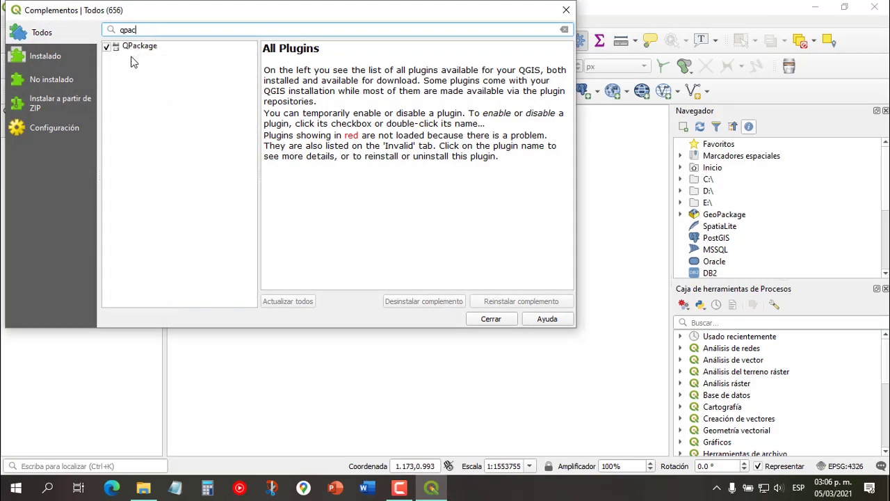
{"action": "left_click", "coordinate": [146, 46]}
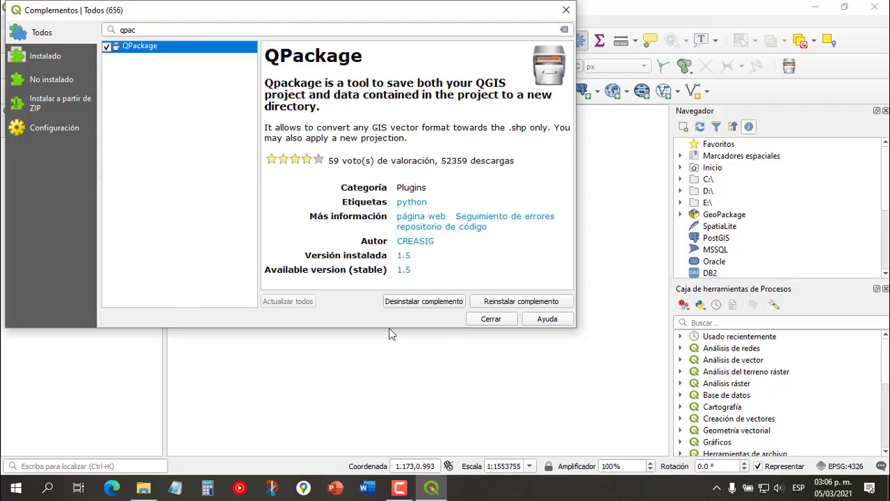
{"action": "left_click", "coordinate": [565, 9]}
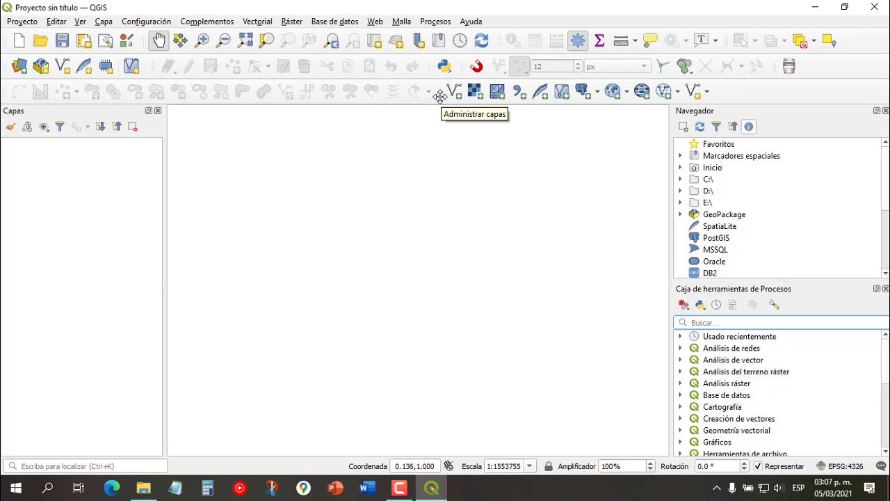
{"action": "mouse_move", "coordinate": [440, 96]}
{"action": "left_mouse_down"}
{"action": "mouse_move", "coordinate": [324, 165]}
{"action": "mouse_move", "coordinate": [441, 109]}
{"action": "mouse_move", "coordinate": [443, 95]}
{"action": "left_mouse_up"}
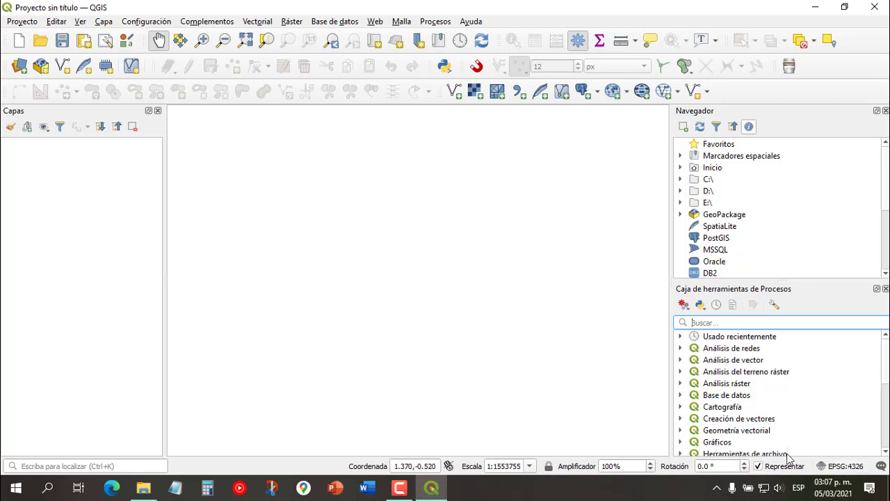
Step: Filter the project's coordinate reference systems by "utm 17s" and apply WGS 84 / UTM zone 17S (EPSG:32717)
{"action": "left_click", "coordinate": [11, 23]}
{"action": "left_click", "coordinate": [56, 192]}
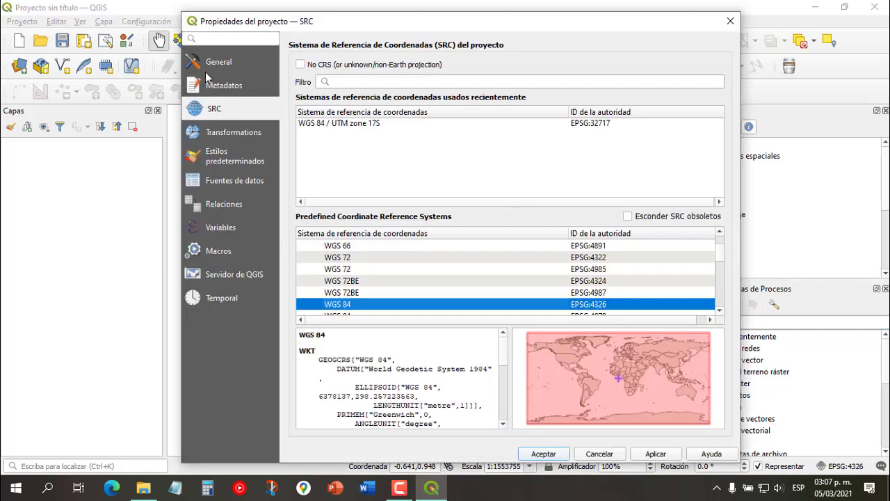
{"action": "left_click", "coordinate": [213, 111]}
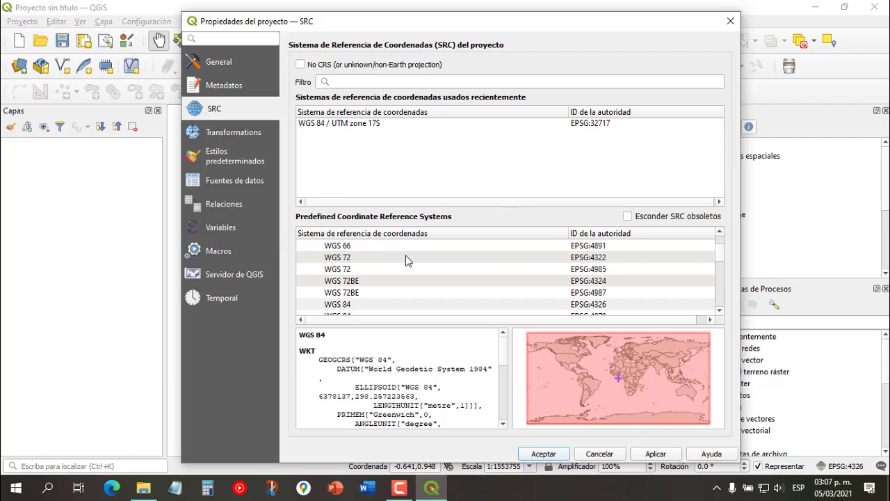
{"action": "scroll", "coordinate": [406, 255], "scroll_direction": "up", "scroll_amount": 15}
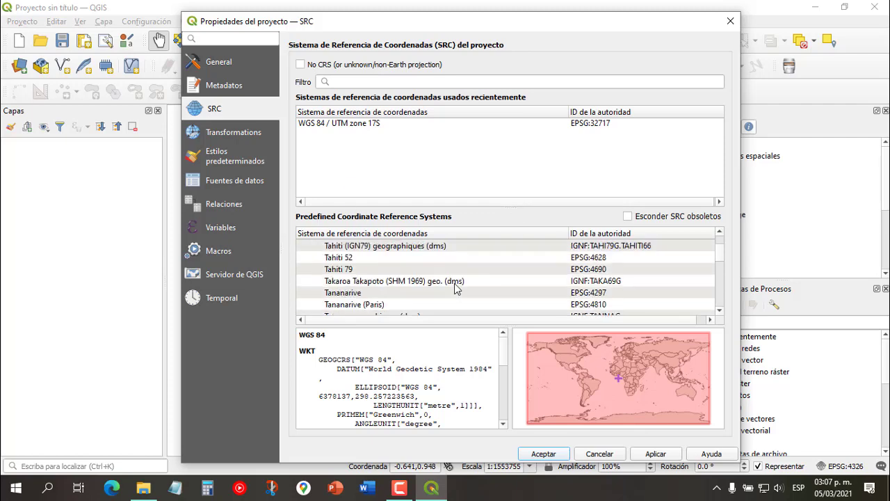
{"action": "scroll", "coordinate": [455, 287], "scroll_direction": "up", "scroll_amount": 5}
{"action": "left_click", "coordinate": [340, 83]}
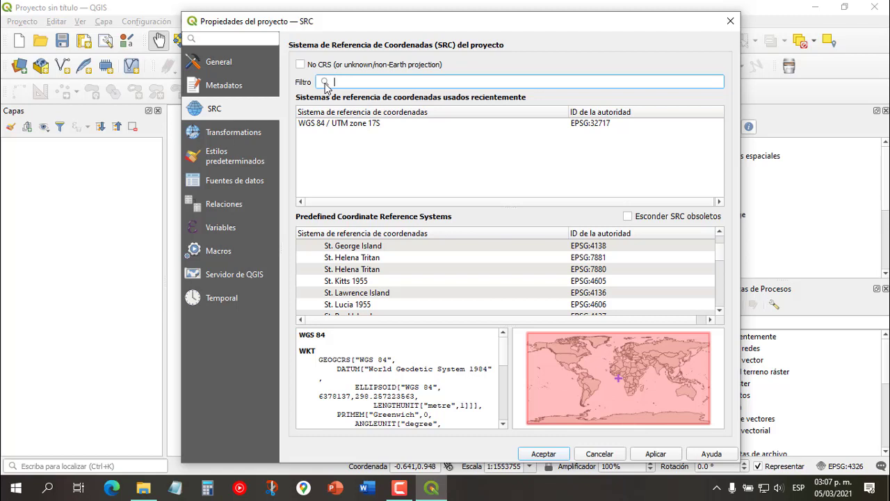
{"action": "type", "text": "ut"}
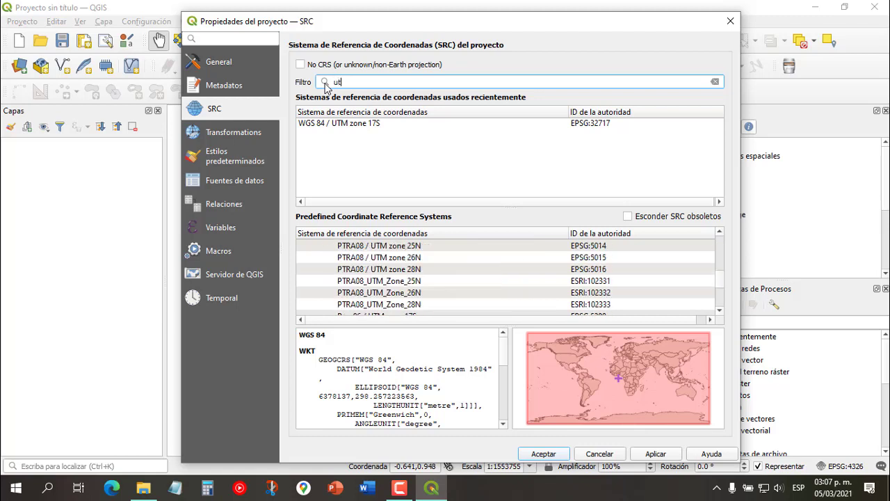
{"action": "type", "text": "m 17s"}
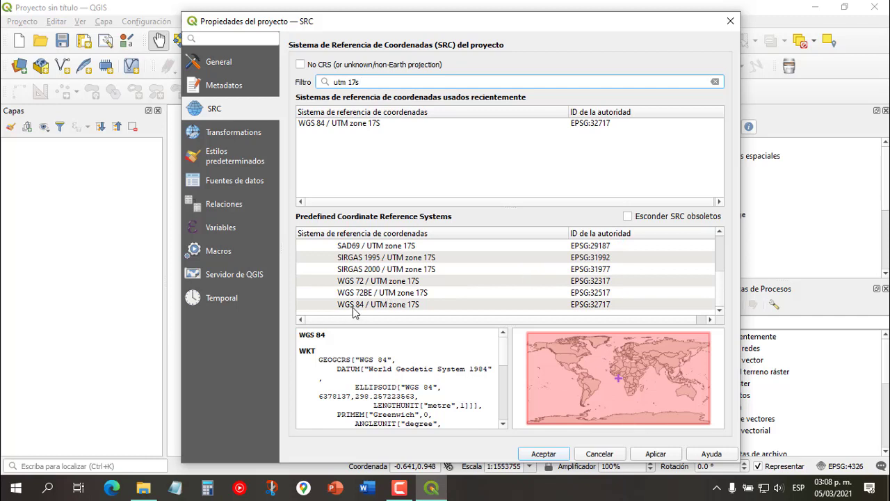
{"action": "left_click", "coordinate": [393, 304]}
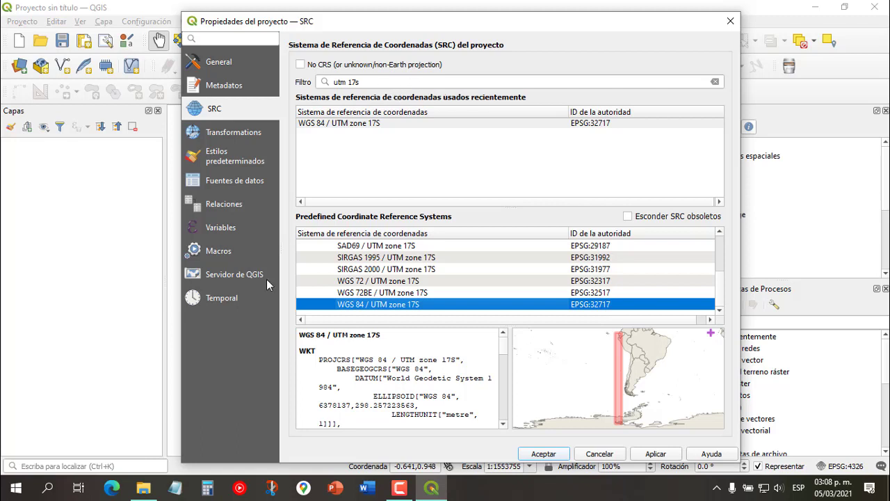
{"action": "left_click", "coordinate": [396, 293]}
{"action": "left_click", "coordinate": [377, 305]}
{"action": "left_click", "coordinate": [657, 455]}
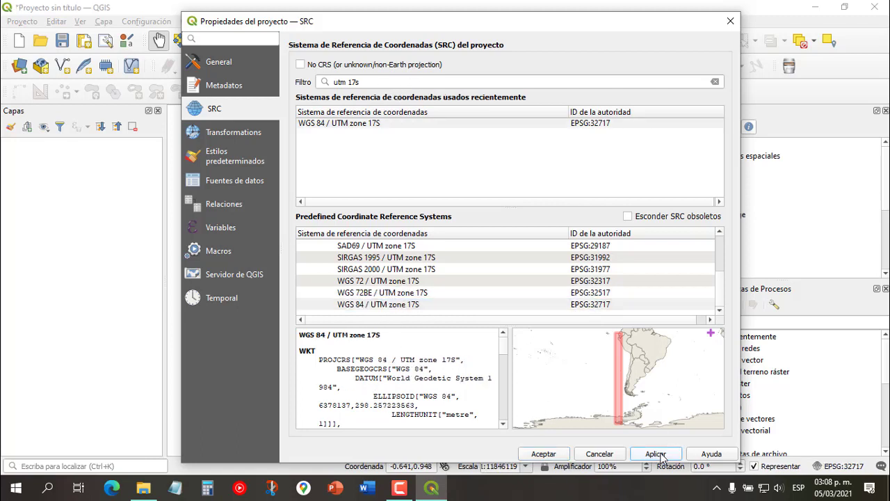
Step: Set the project's measurement ellipsoid to None / Planimetric and accept the project properties
{"action": "left_click", "coordinate": [210, 66]}
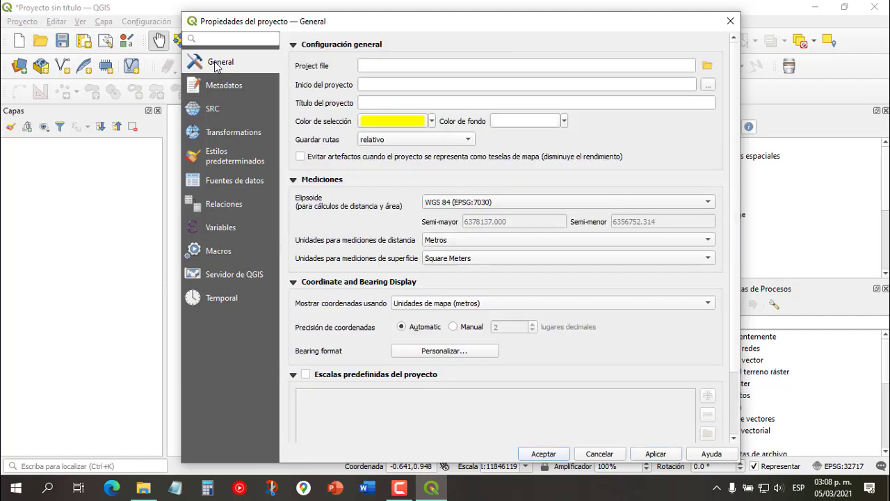
{"action": "left_click", "coordinate": [460, 202]}
{"action": "scroll", "coordinate": [487, 212], "scroll_direction": "up", "scroll_amount": 20}
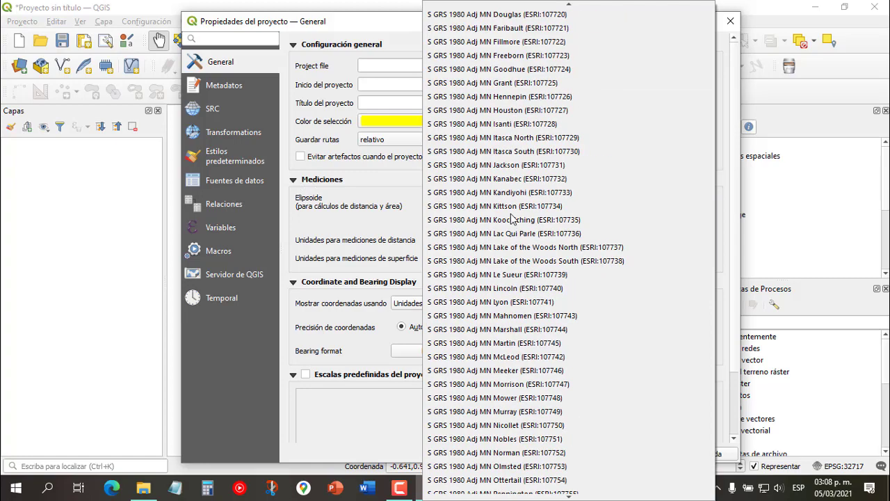
{"action": "scroll", "coordinate": [512, 219], "scroll_direction": "up", "scroll_amount": 20}
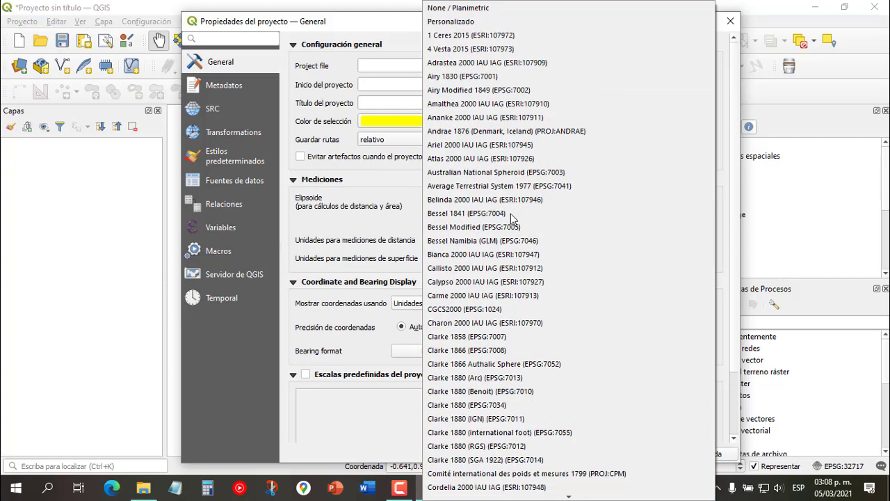
{"action": "left_click", "coordinate": [456, 9]}
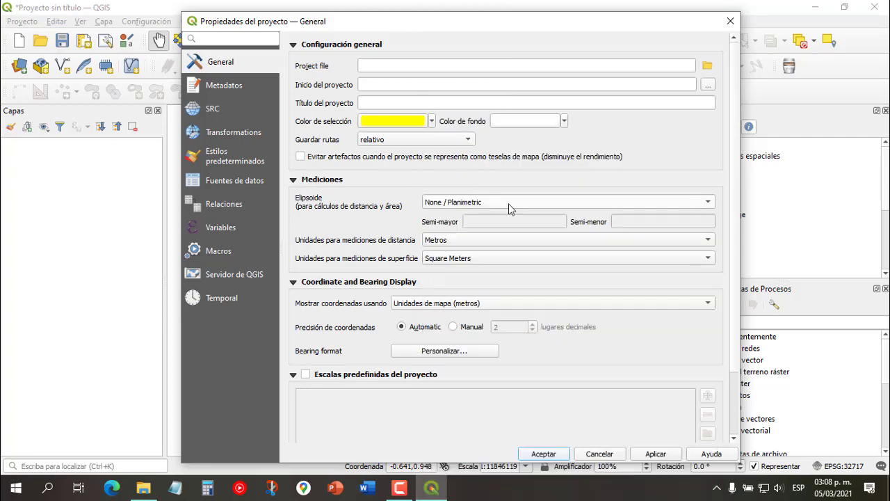
{"action": "mouse_move", "coordinate": [517, 24]}
{"action": "left_mouse_down"}
{"action": "mouse_move", "coordinate": [487, 18]}
{"action": "mouse_move", "coordinate": [526, 19]}
{"action": "left_mouse_up"}
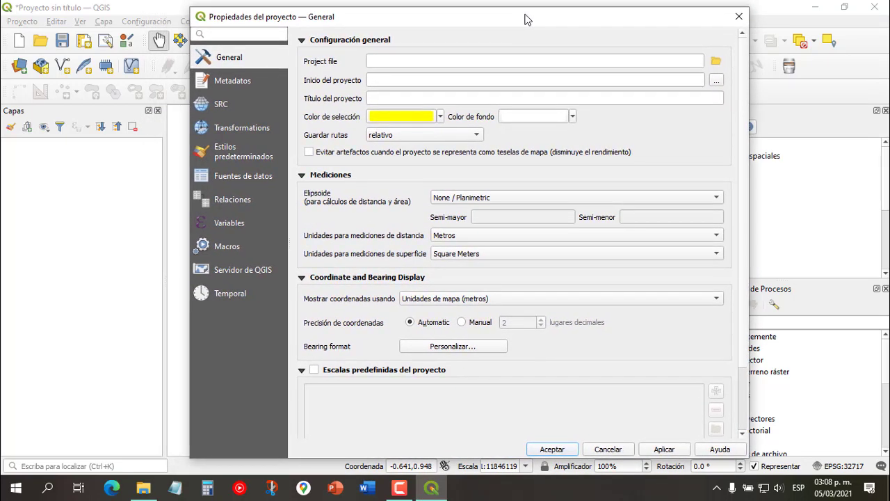
{"action": "left_click", "coordinate": [554, 450]}
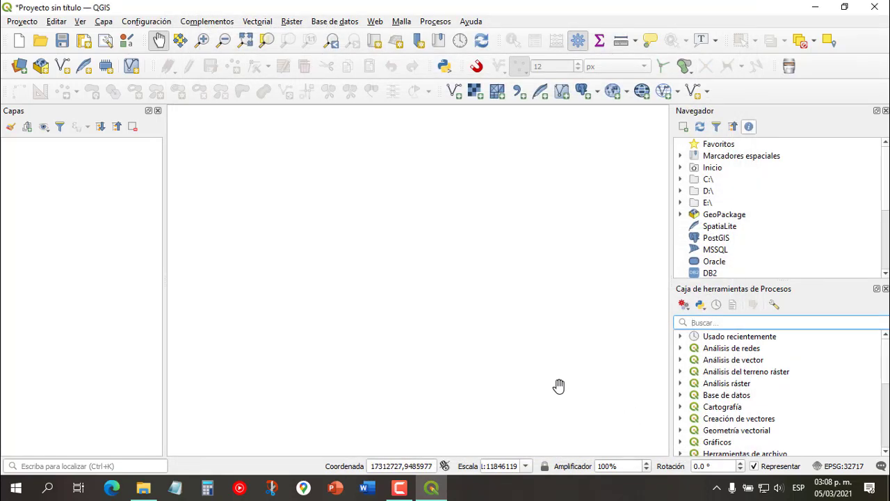
Step: Save the project as clase0 in QGZ format in the CLASE0 folder on the Escritorio
{"action": "left_click", "coordinate": [21, 21]}
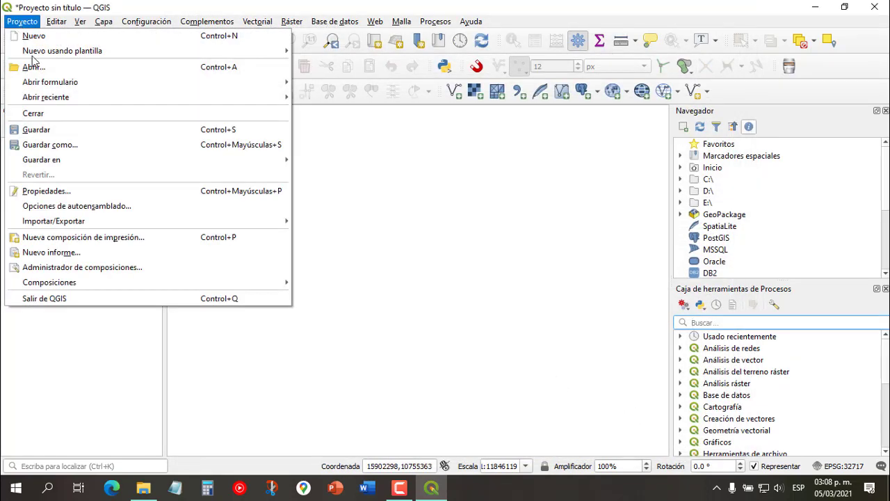
{"action": "left_click", "coordinate": [70, 144]}
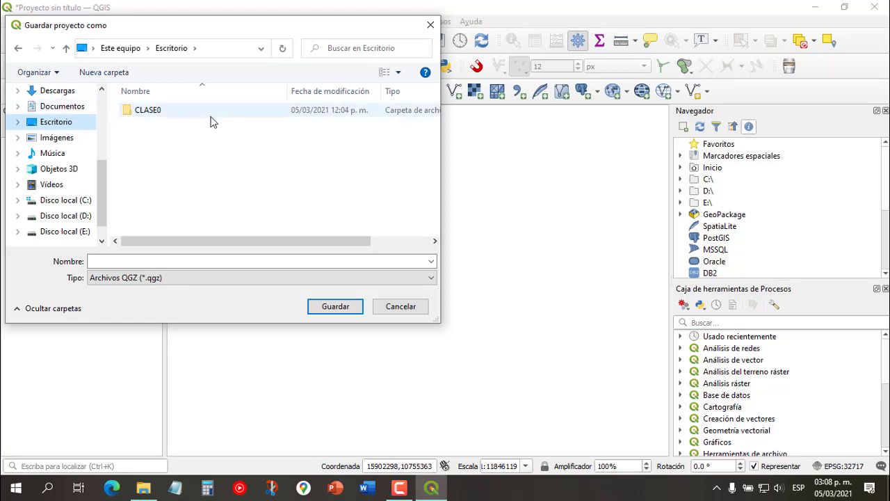
{"action": "double_click", "coordinate": [168, 109]}
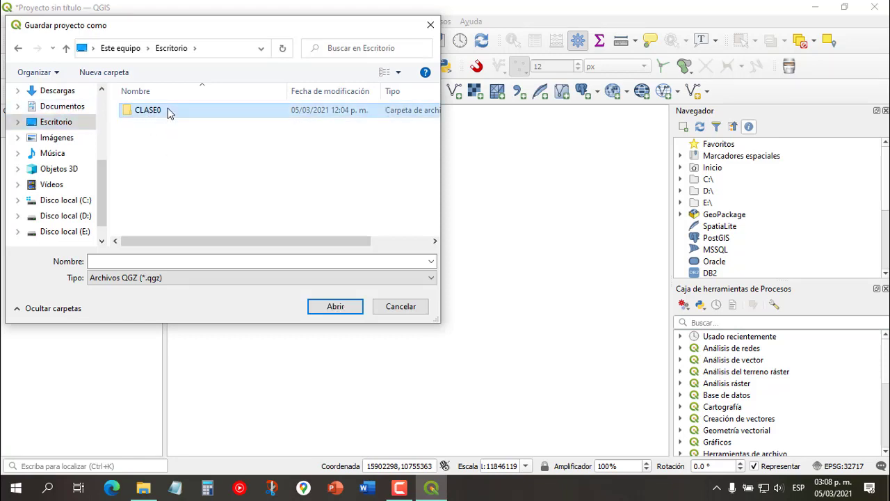
{"action": "left_click", "coordinate": [141, 261]}
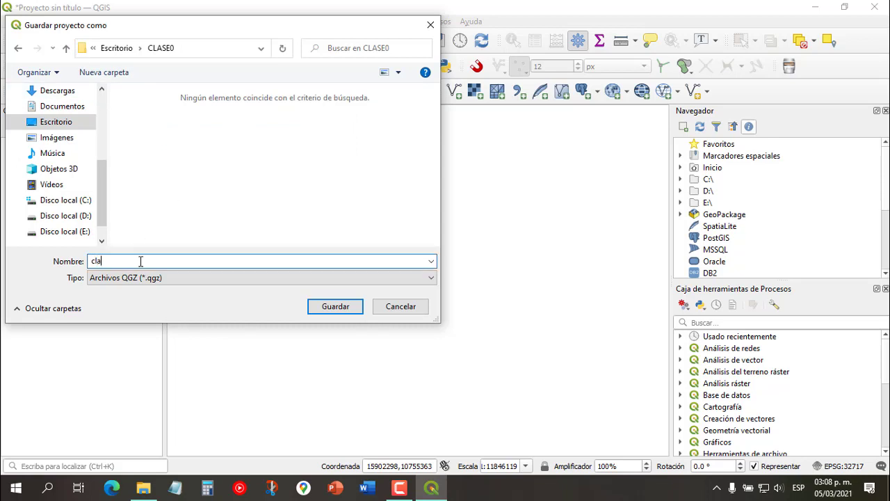
{"action": "type", "text": "clase0"}
{"action": "left_click", "coordinate": [334, 306]}
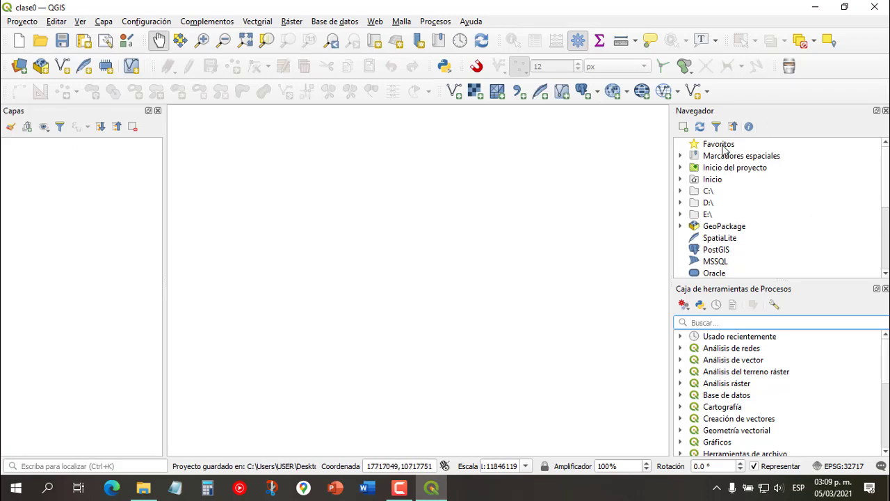
Step: Create a directory named shp inside the project home folder
{"action": "left_click", "coordinate": [680, 168]}
{"action": "left_click", "coordinate": [680, 168]}
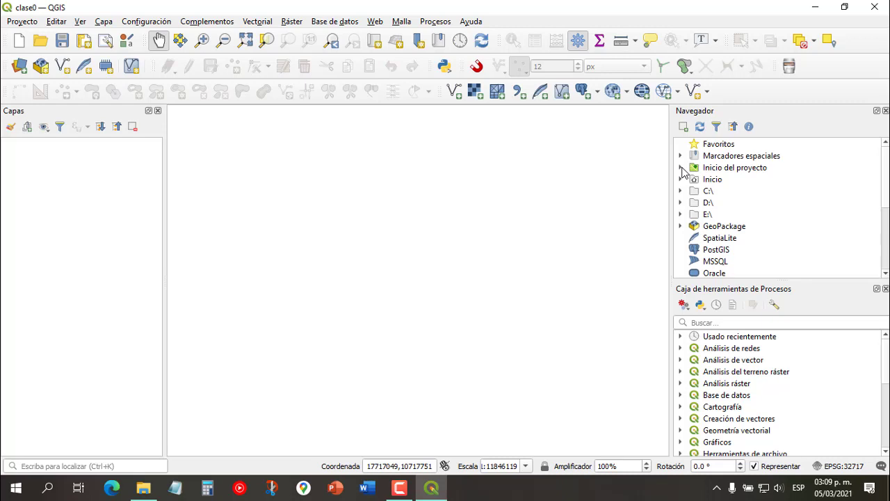
{"action": "left_click", "coordinate": [681, 168]}
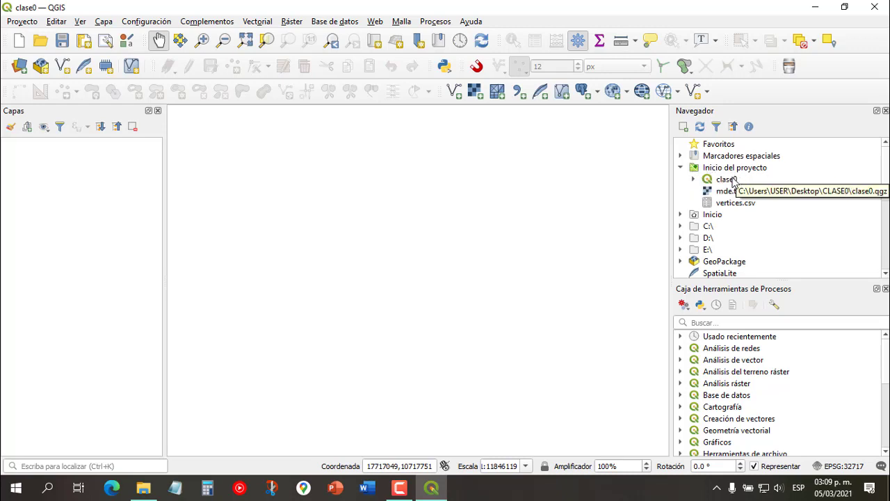
{"action": "right_click", "coordinate": [698, 168]}
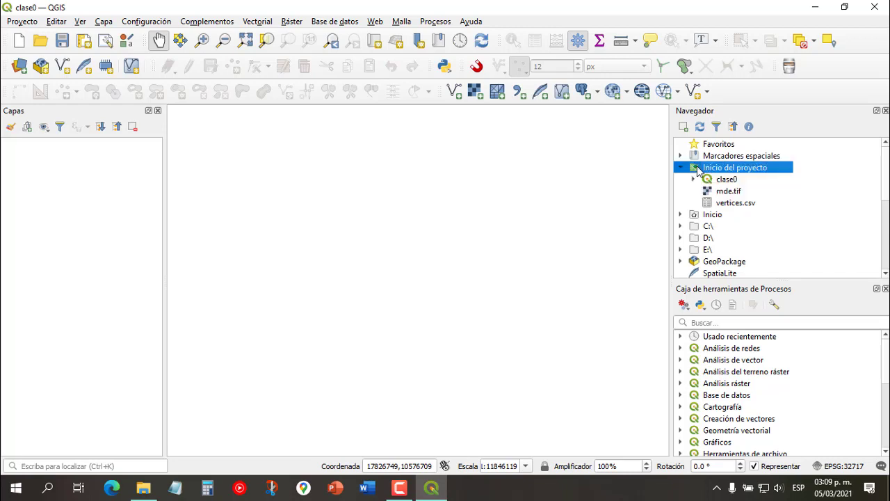
{"action": "mouse_move", "coordinate": [734, 196]}
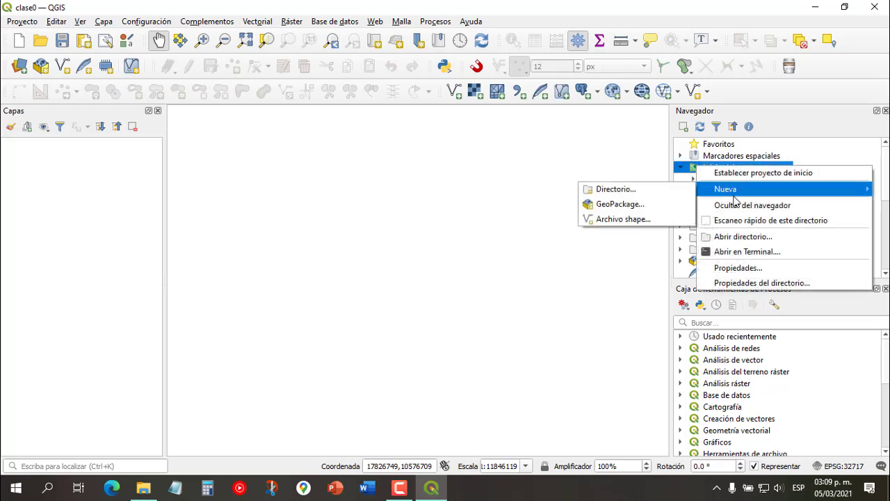
{"action": "left_click", "coordinate": [643, 194]}
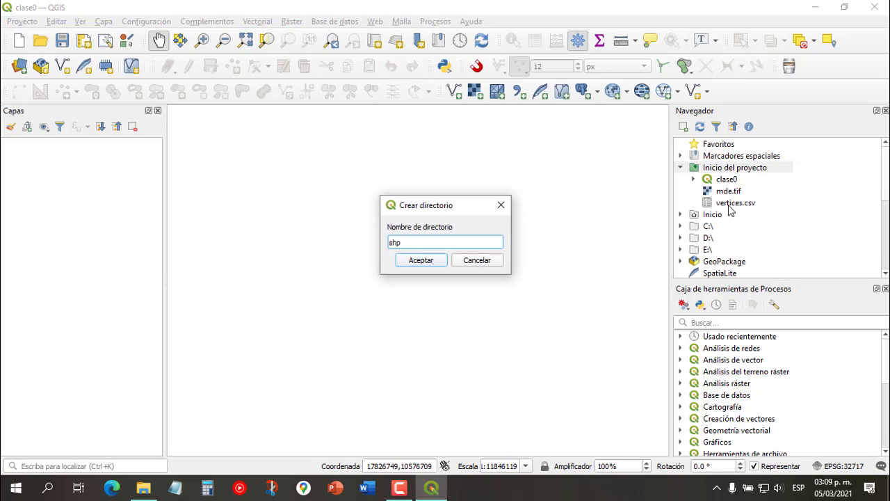
{"action": "left_click", "coordinate": [416, 262]}
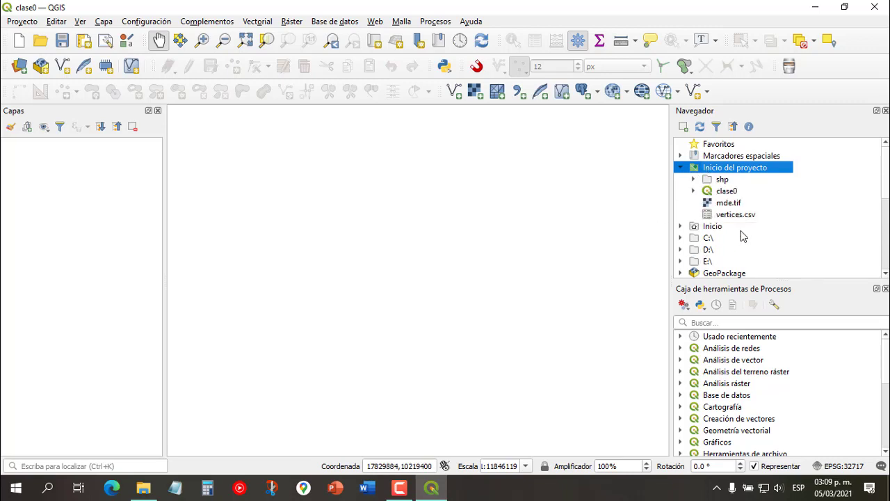
Step: Add the OpenStreetMap basemap from the XYZ Tiles sources to the project's layers
{"action": "scroll", "coordinate": [788, 199], "scroll_direction": "down", "scroll_amount": 2}
{"action": "scroll", "coordinate": [778, 210], "scroll_direction": "up", "scroll_amount": 2}
{"action": "scroll", "coordinate": [779, 211], "scroll_direction": "down", "scroll_amount": 1}
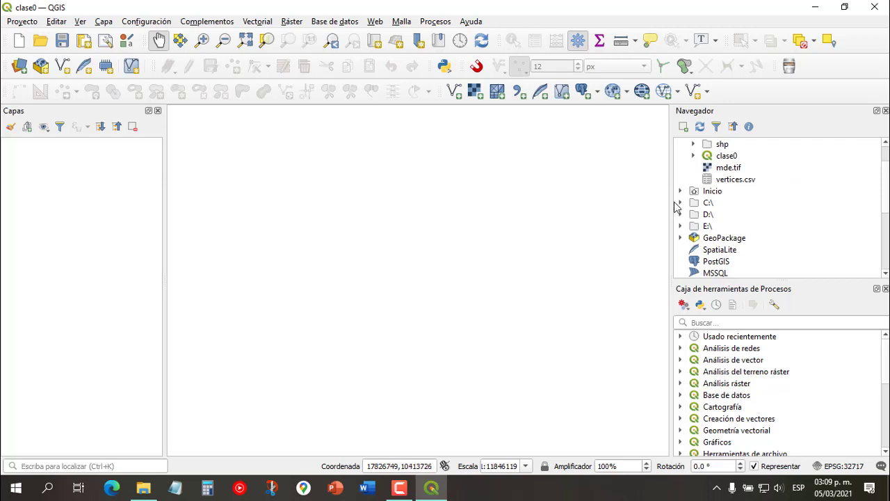
{"action": "scroll", "coordinate": [739, 222], "scroll_direction": "down", "scroll_amount": 1}
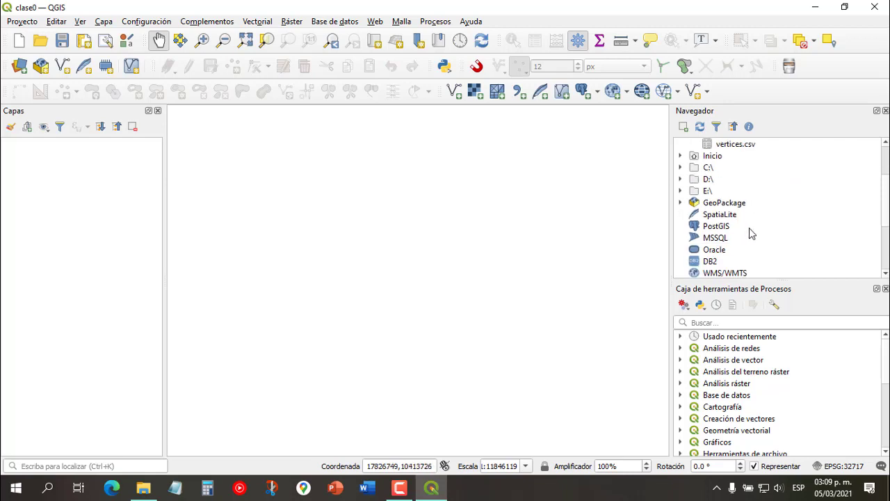
{"action": "scroll", "coordinate": [730, 230], "scroll_direction": "down", "scroll_amount": 2}
{"action": "scroll", "coordinate": [732, 232], "scroll_direction": "up", "scroll_amount": 1}
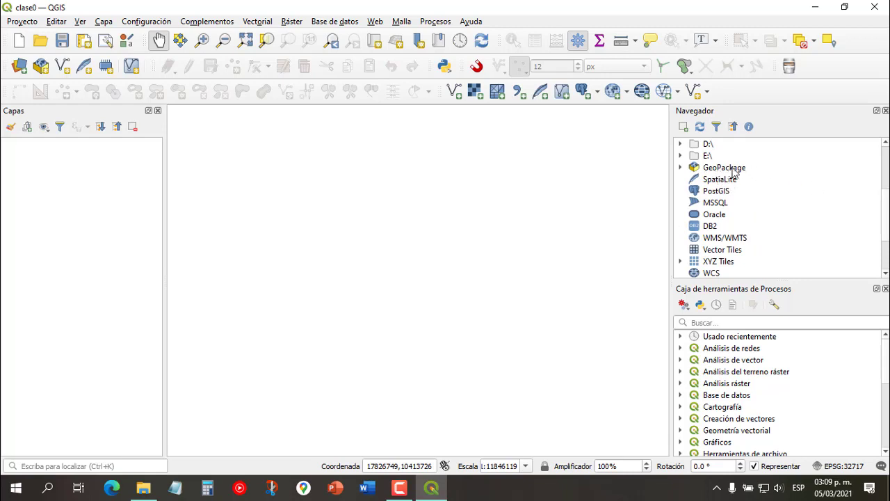
{"action": "scroll", "coordinate": [722, 174], "scroll_direction": "down", "scroll_amount": 1}
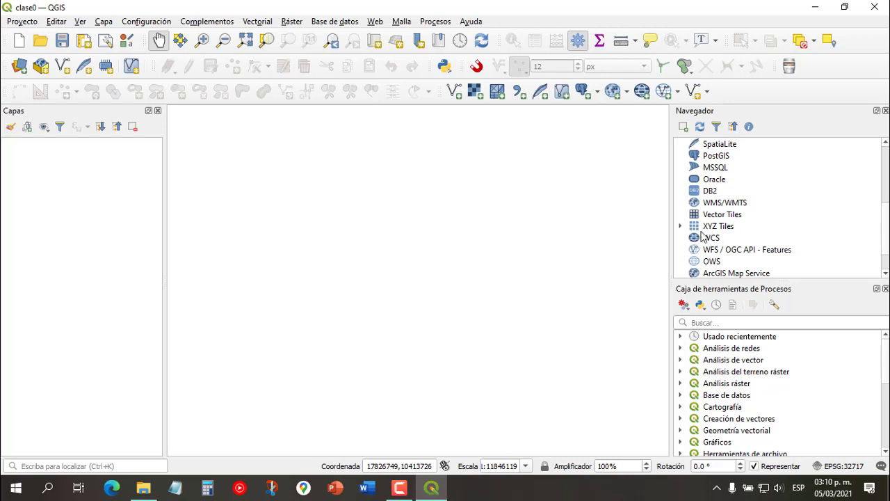
{"action": "left_click", "coordinate": [680, 226]}
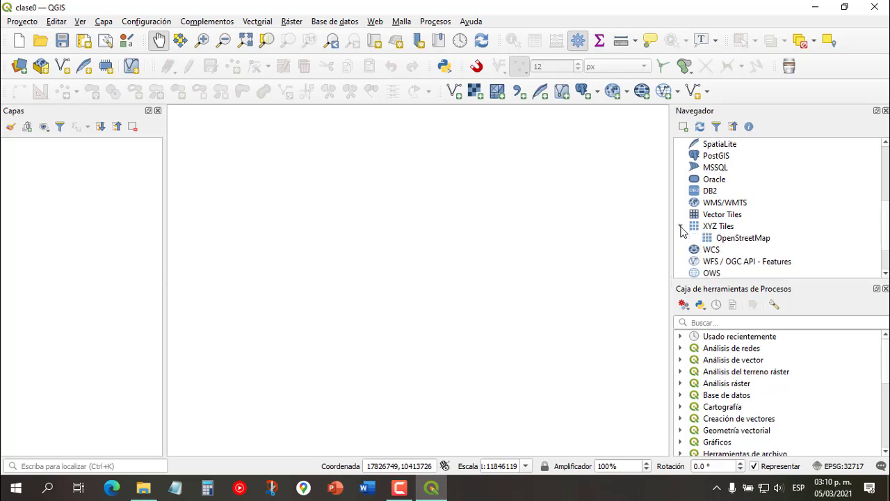
{"action": "left_click", "coordinate": [707, 237]}
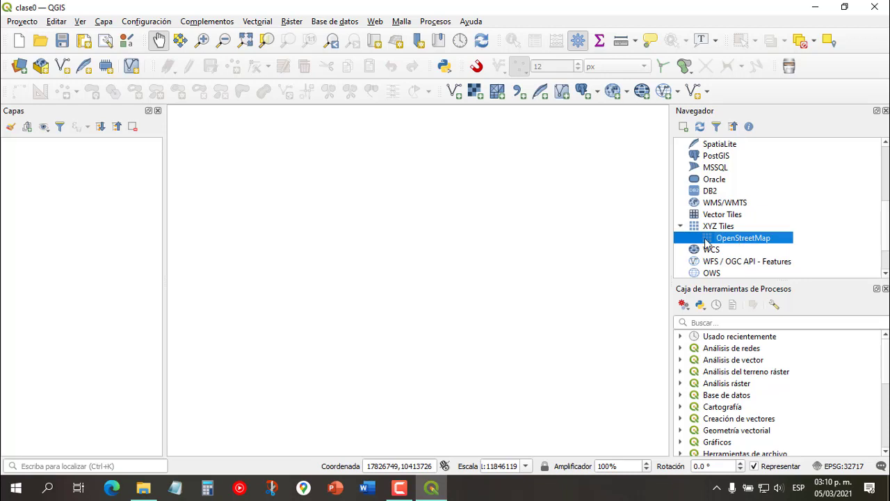
{"action": "left_click_drag", "start_coordinate": [768, 240], "coordinate": [76, 167]}
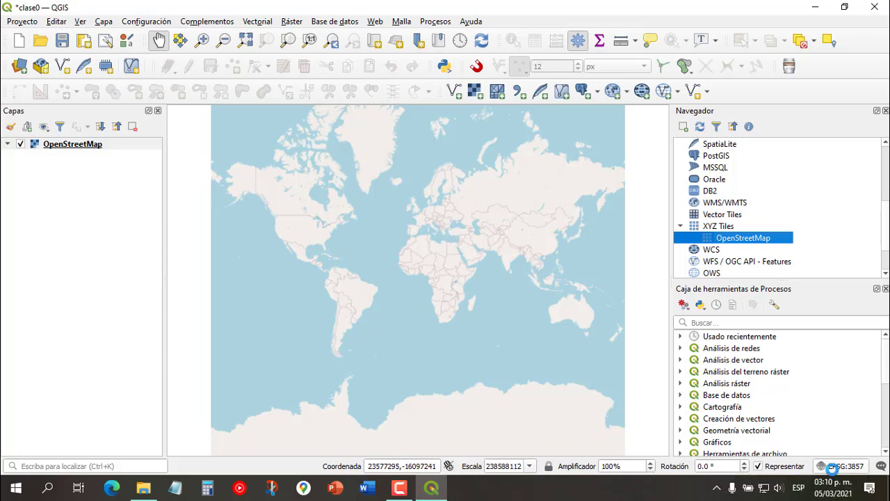
Step: Set the project's coordinate reference system back to WGS 84 / UTM zone 17S (EPSG:32717)
{"action": "left_click", "coordinate": [834, 466]}
{"action": "left_click", "coordinate": [354, 120]}
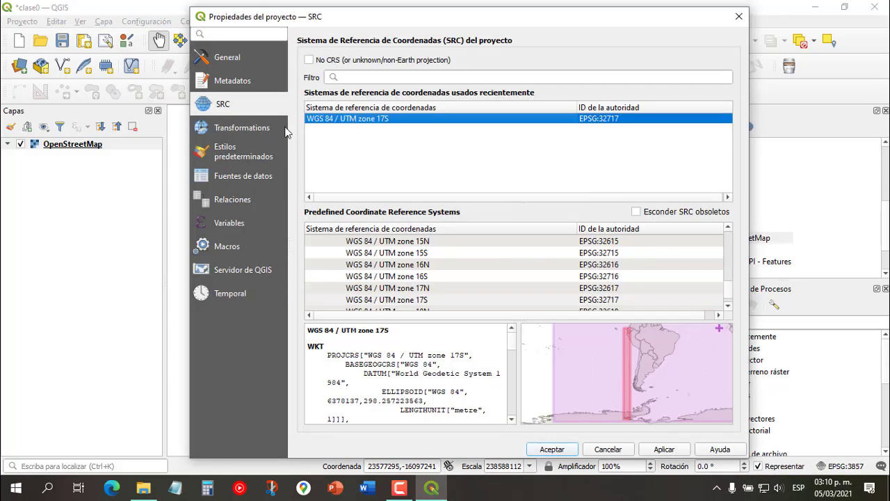
{"action": "left_click", "coordinate": [552, 450]}
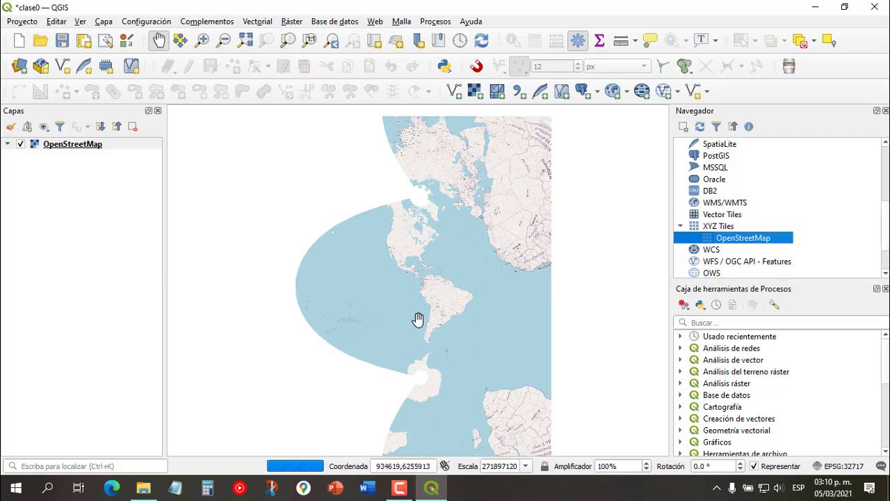
Step: Examine the OpenStreetMap basemap over northern Peru, from the national extent down to the city of Cajamarca
{"action": "scroll", "coordinate": [425, 296], "scroll_direction": "up", "scroll_amount": 2}
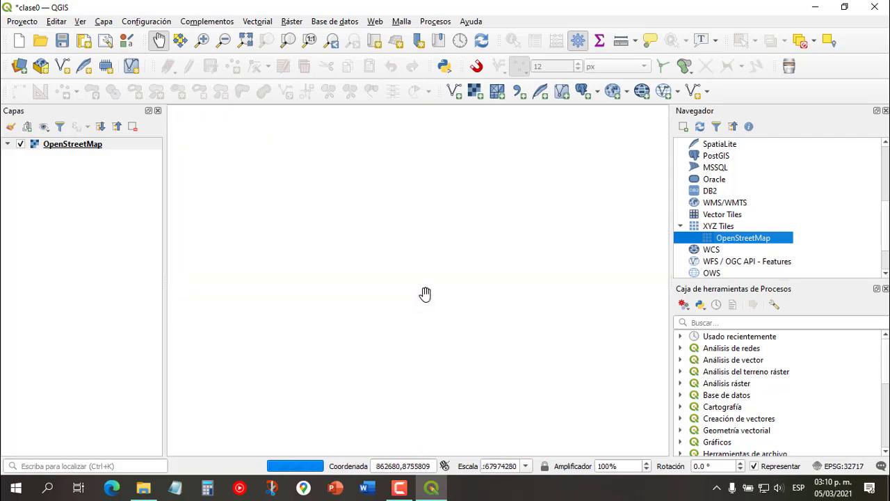
{"action": "scroll", "coordinate": [423, 291], "scroll_direction": "up", "scroll_amount": 3}
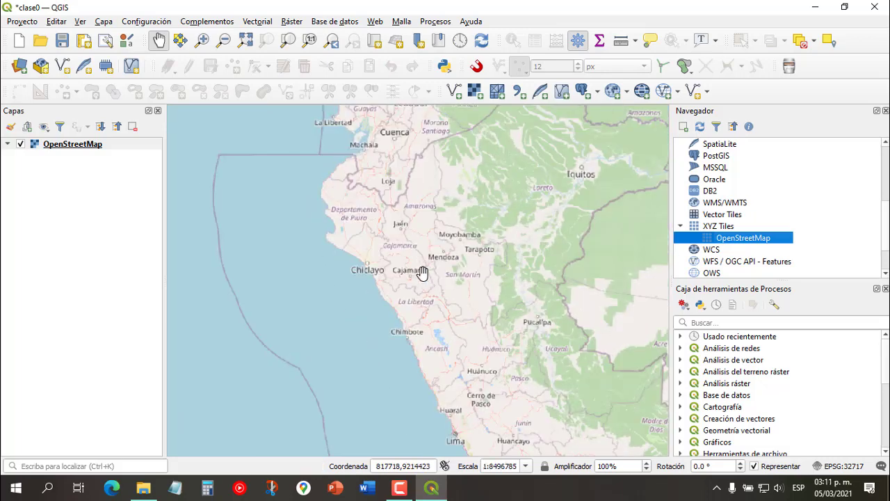
{"action": "scroll", "coordinate": [422, 272], "scroll_direction": "up", "scroll_amount": 2}
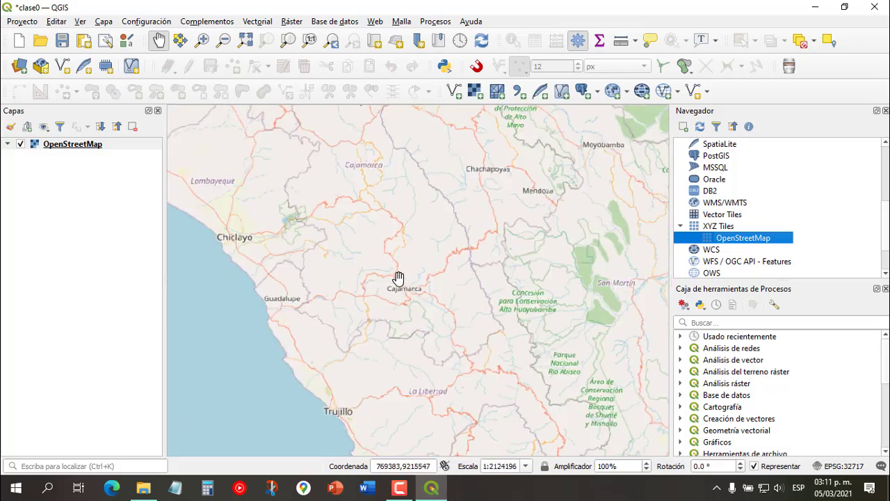
{"action": "scroll", "coordinate": [398, 277], "scroll_direction": "up", "scroll_amount": 1}
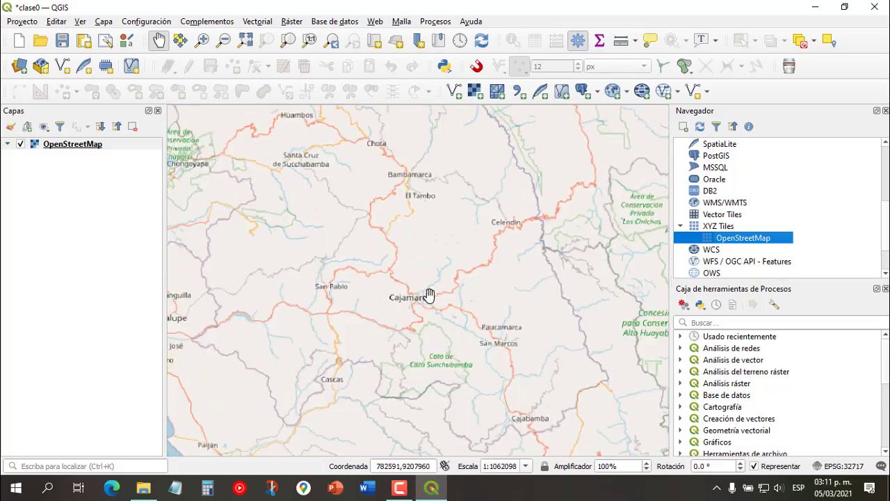
{"action": "scroll", "coordinate": [436, 295], "scroll_direction": "up", "scroll_amount": 1}
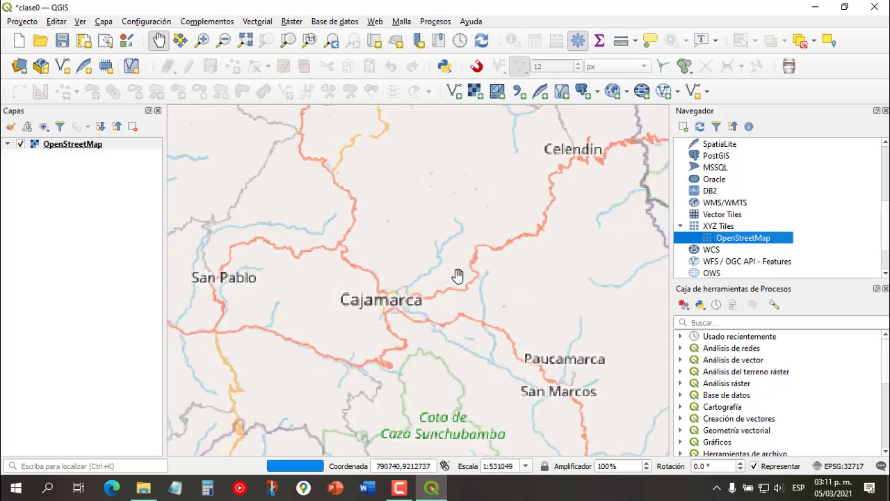
{"action": "scroll", "coordinate": [458, 276], "scroll_direction": "down", "scroll_amount": 4}
{"action": "scroll", "coordinate": [520, 287], "scroll_direction": "down", "scroll_amount": 1}
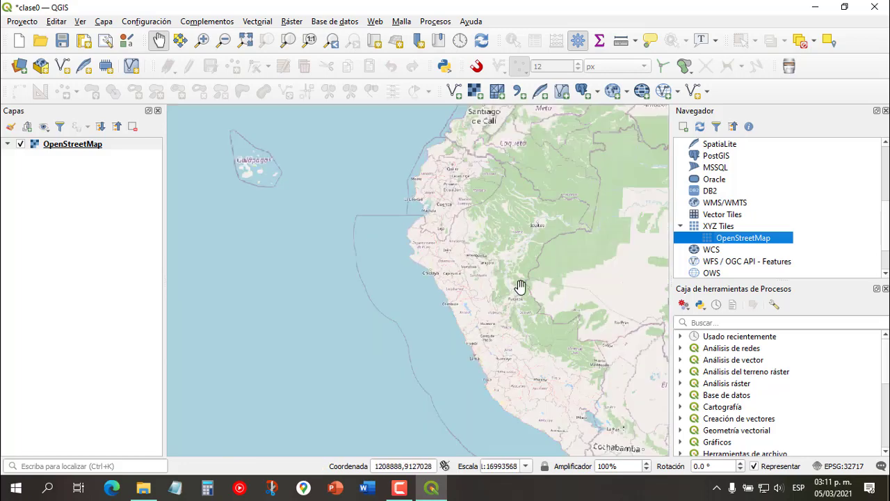
{"action": "scroll", "coordinate": [499, 271], "scroll_direction": "up", "scroll_amount": 1}
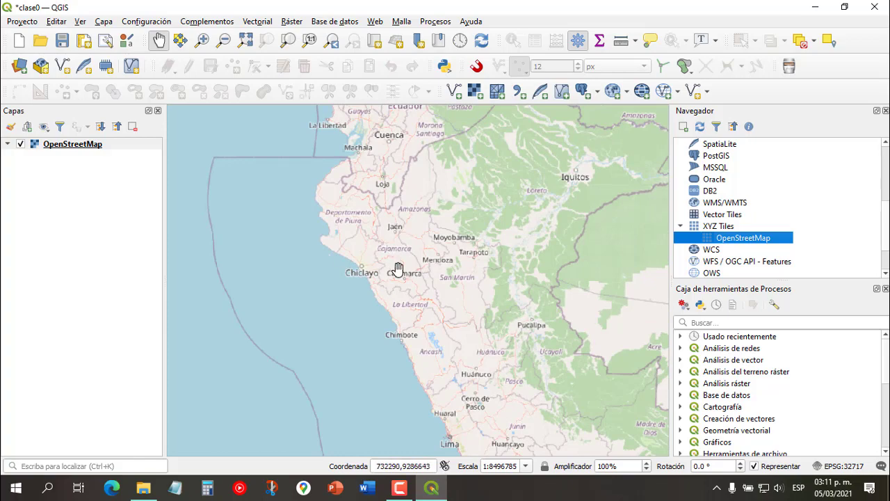
{"action": "scroll", "coordinate": [403, 279], "scroll_direction": "up", "scroll_amount": 2}
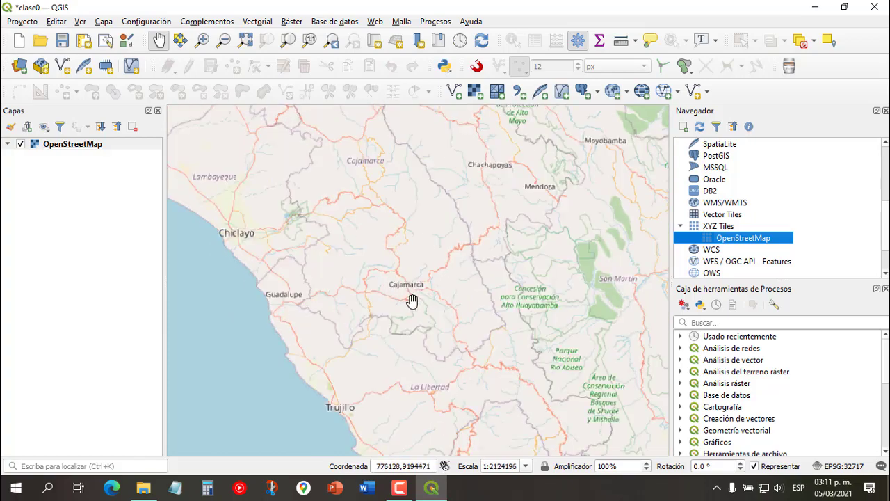
{"action": "scroll", "coordinate": [412, 300], "scroll_direction": "up", "scroll_amount": 2}
{"action": "scroll", "coordinate": [396, 229], "scroll_direction": "up", "scroll_amount": 2}
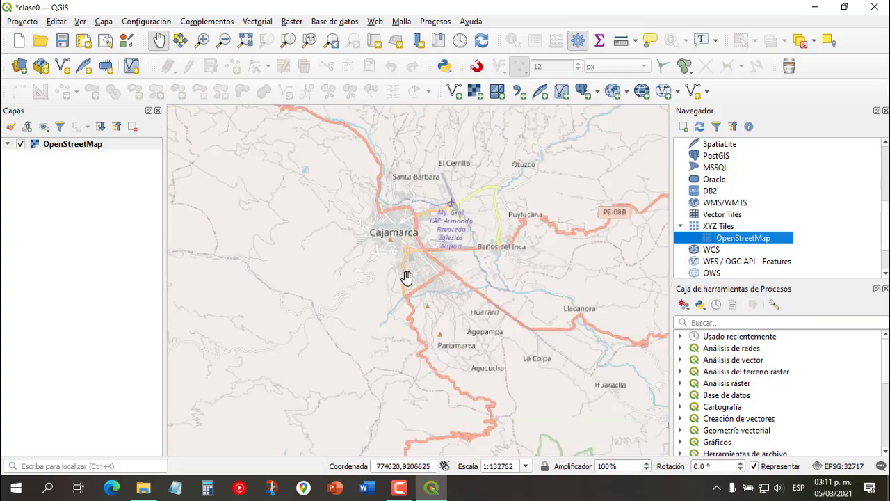
{"action": "scroll", "coordinate": [512, 239], "scroll_direction": "up", "scroll_amount": 1}
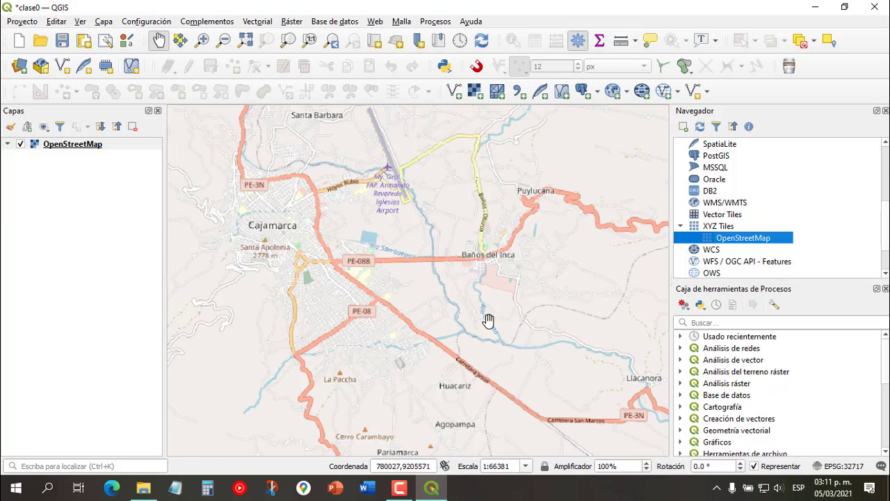
Step: Look over the surroundings of Cajamarca and Baños del Inca on the basemap
{"action": "left_click_drag", "start_coordinate": [415, 233], "coordinate": [442, 264]}
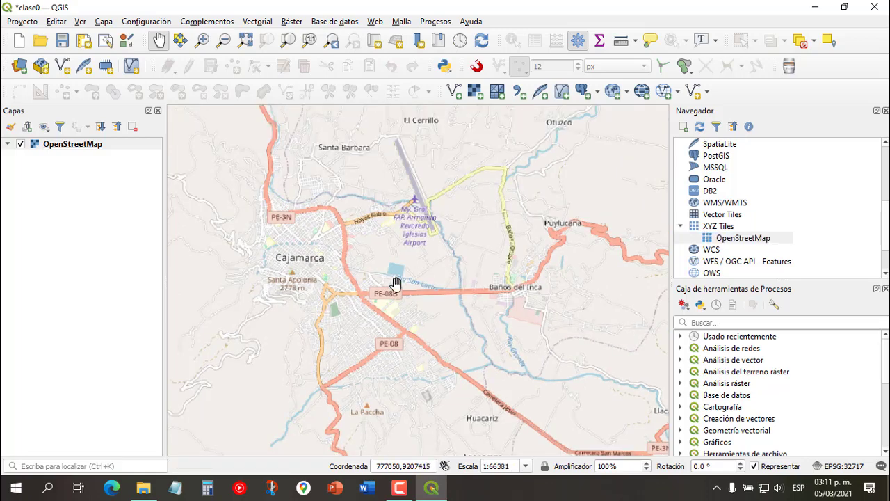
{"action": "left_click", "coordinate": [449, 283]}
{"action": "left_click_drag", "start_coordinate": [449, 283], "coordinate": [438, 292]}
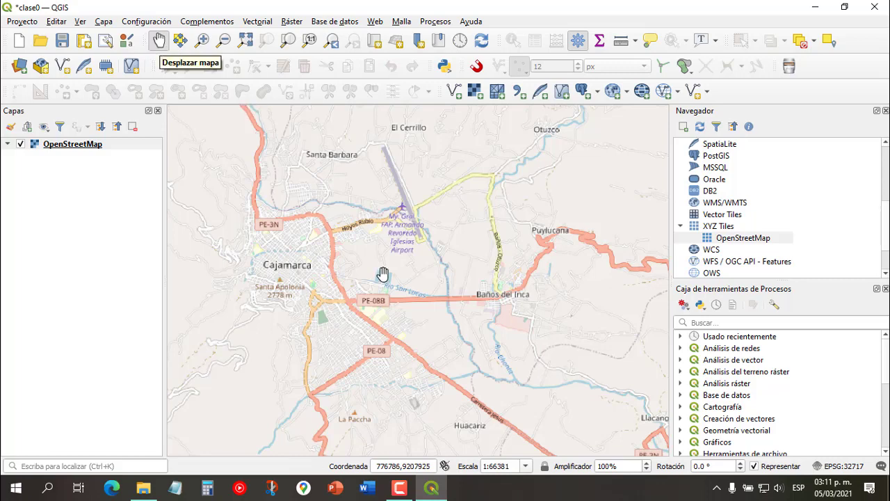
{"action": "left_click_drag", "start_coordinate": [383, 280], "coordinate": [466, 244]}
{"action": "left_click_drag", "start_coordinate": [413, 239], "coordinate": [493, 216]}
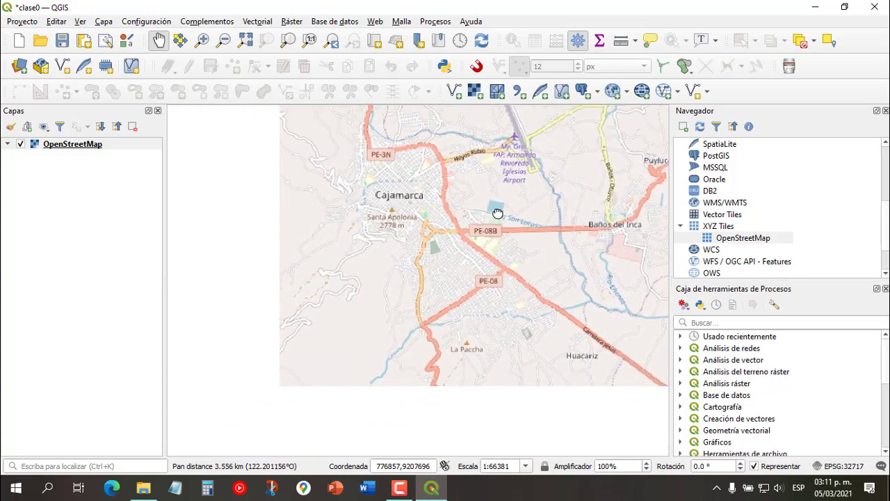
{"action": "scroll", "coordinate": [495, 209], "scroll_direction": "down", "scroll_amount": 1}
{"action": "scroll", "coordinate": [424, 234], "scroll_direction": "up", "scroll_amount": 1}
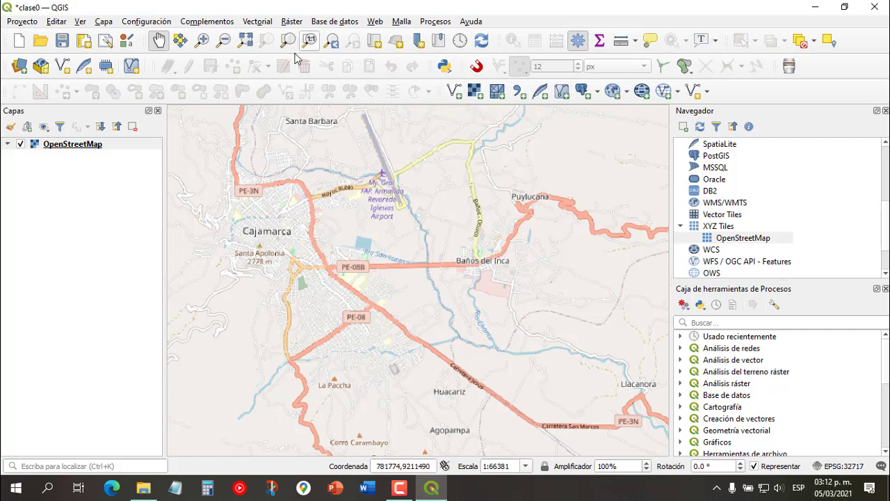
Step: Review the lists of available panels and toolbars, checking the Administrar capas toolbar
{"action": "right_click", "coordinate": [843, 84]}
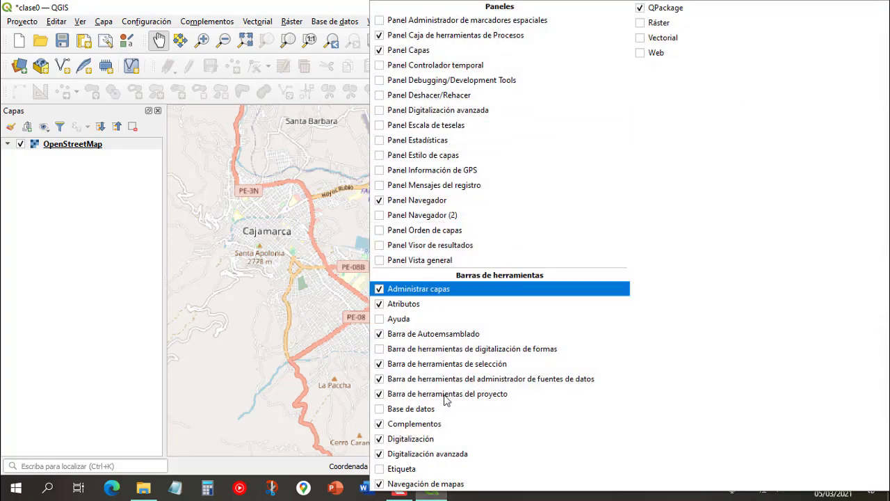
{"action": "left_click", "coordinate": [278, 5]}
{"action": "left_click", "coordinate": [78, 22]}
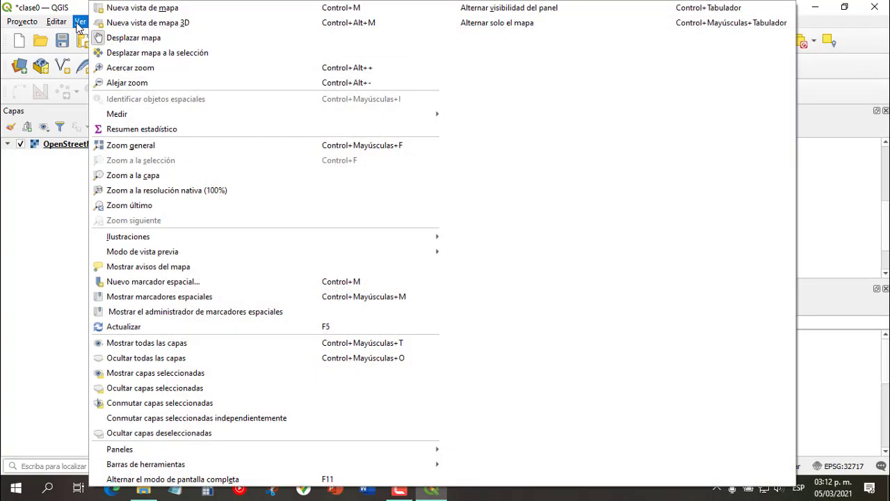
{"action": "mouse_move", "coordinate": [138, 466]}
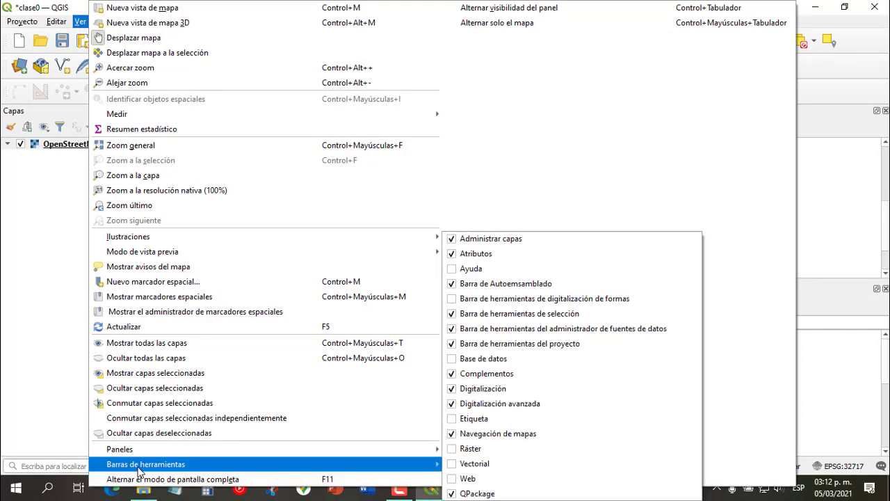
{"action": "left_click", "coordinate": [438, 93]}
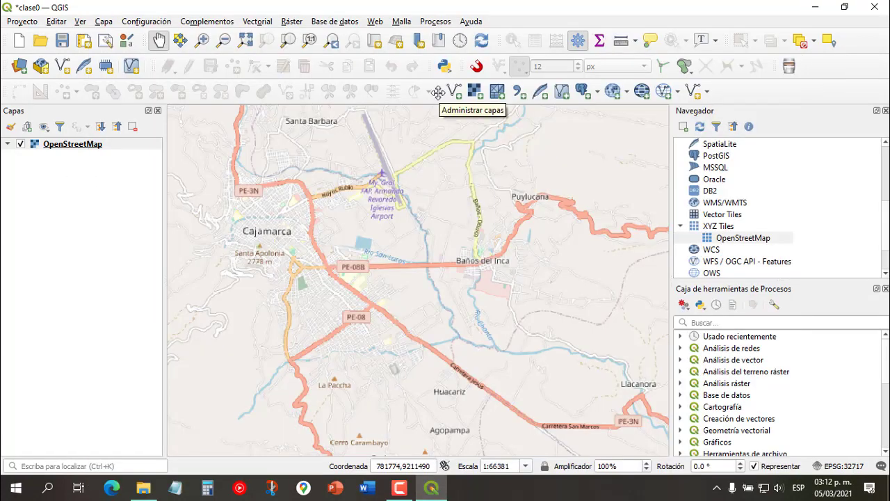
Step: Choose vertices.csv from the CLASE0 folder as the source for a new delimited text layer
{"action": "left_click", "coordinate": [518, 91]}
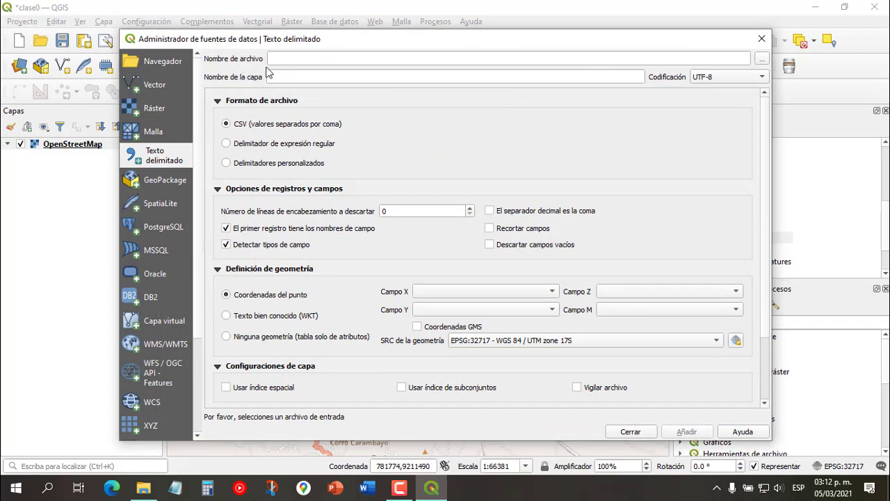
{"action": "left_click", "coordinate": [762, 59]}
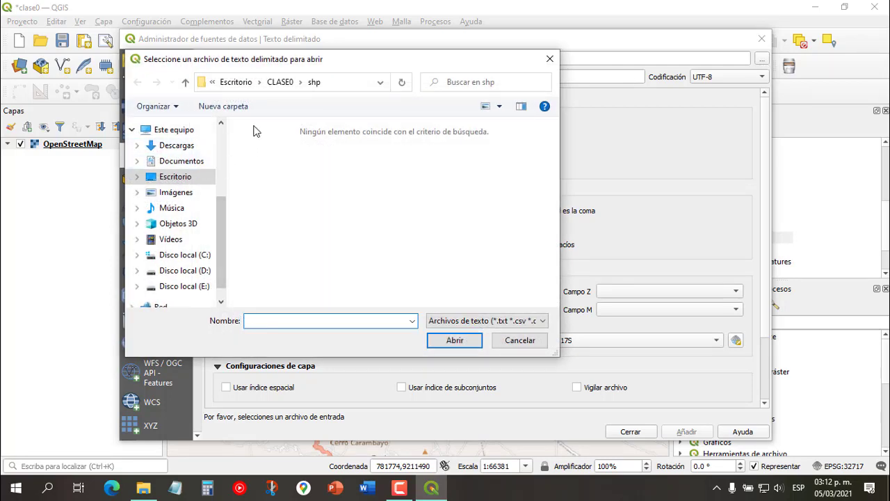
{"action": "left_click", "coordinate": [281, 82]}
{"action": "double_click", "coordinate": [354, 176]}
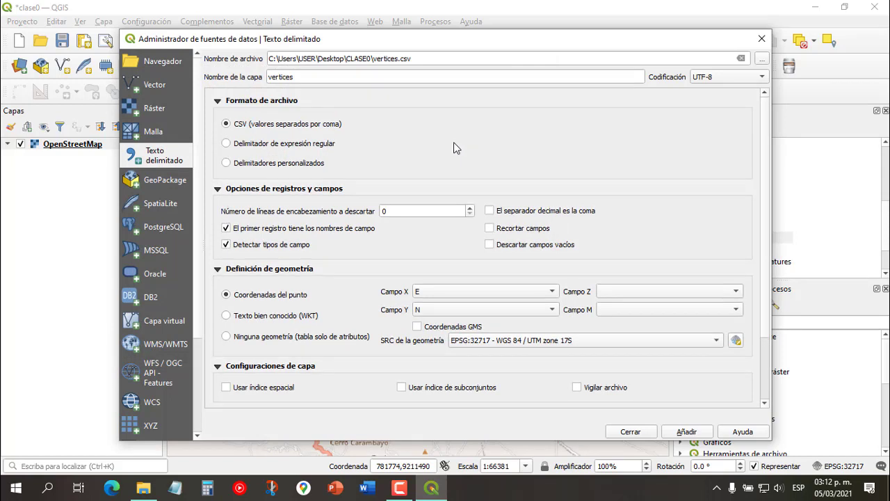
Step: Define the point geometry with E as the X field, N as the Y field, and EPSG:32717 - WGS 84 / UTM zone 17S
{"action": "scroll", "coordinate": [306, 173], "scroll_direction": "down", "scroll_amount": 1}
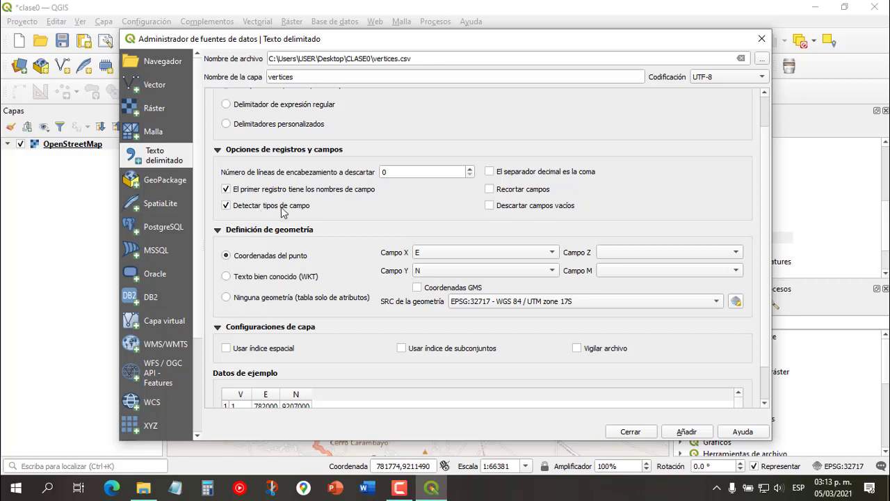
{"action": "scroll", "coordinate": [281, 212], "scroll_direction": "down", "scroll_amount": 1}
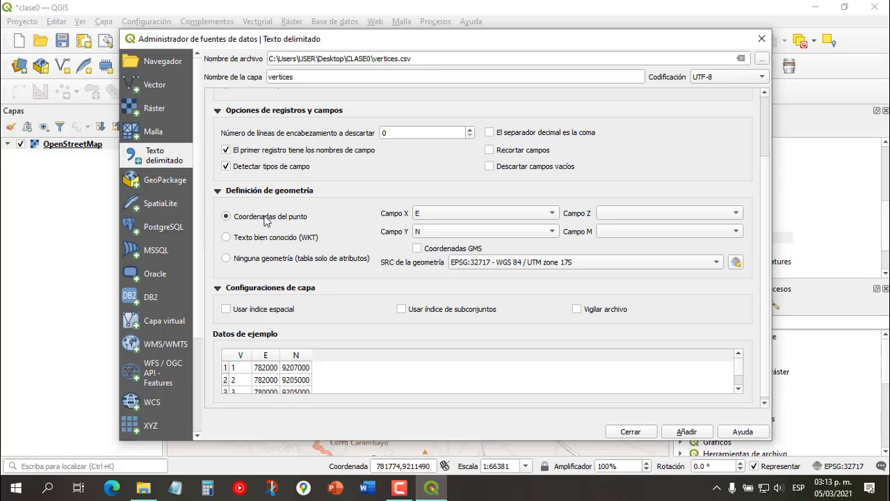
{"action": "left_click", "coordinate": [427, 218]}
{"action": "left_click", "coordinate": [428, 218]}
{"action": "left_click", "coordinate": [428, 235]}
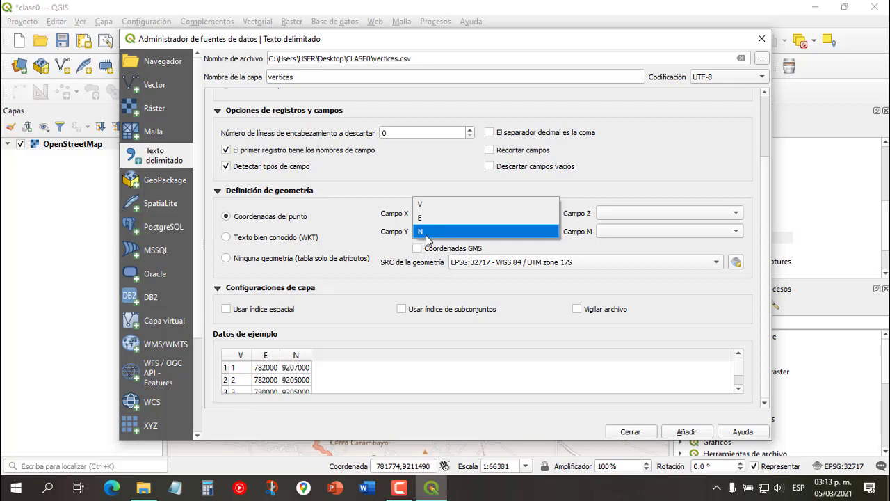
{"action": "left_click", "coordinate": [427, 234]}
{"action": "left_click", "coordinate": [534, 265]}
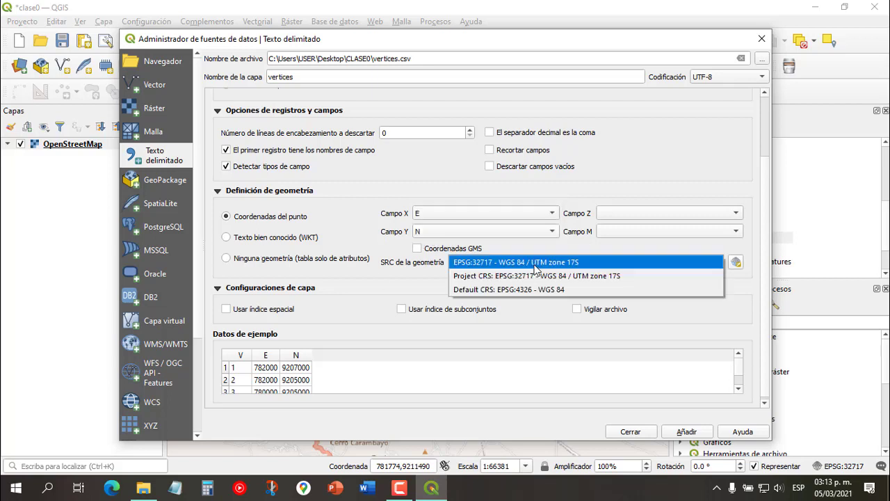
{"action": "left_click", "coordinate": [550, 263]}
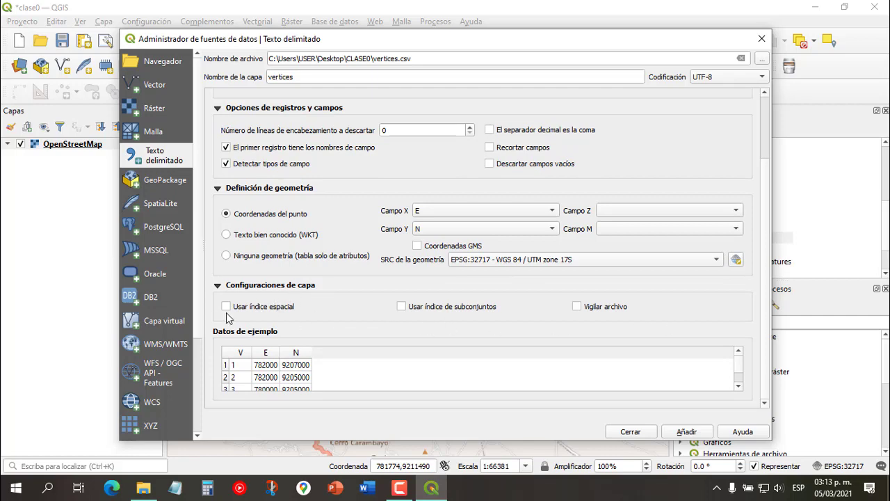
Step: Check the sample coordinate rows and add the vertices point layer to the map
{"action": "scroll", "coordinate": [439, 358], "scroll_direction": "down", "scroll_amount": 1}
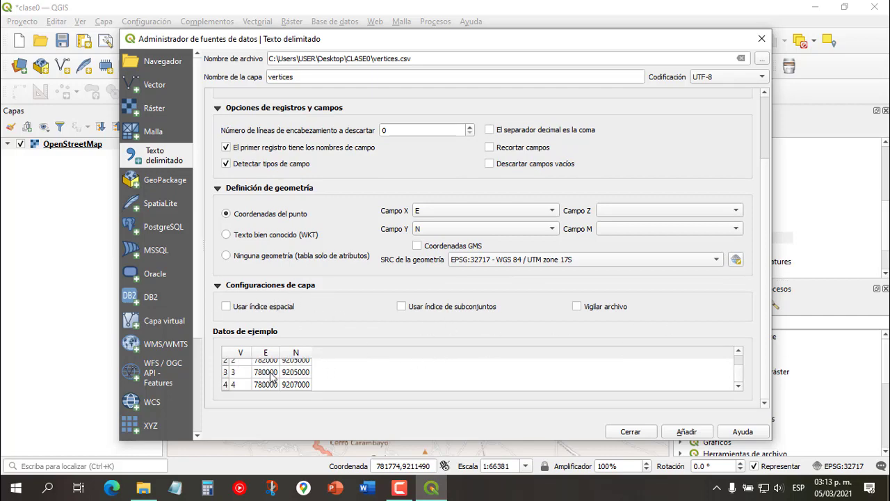
{"action": "scroll", "coordinate": [272, 377], "scroll_direction": "up", "scroll_amount": 3}
{"action": "scroll", "coordinate": [285, 381], "scroll_direction": "down", "scroll_amount": 2}
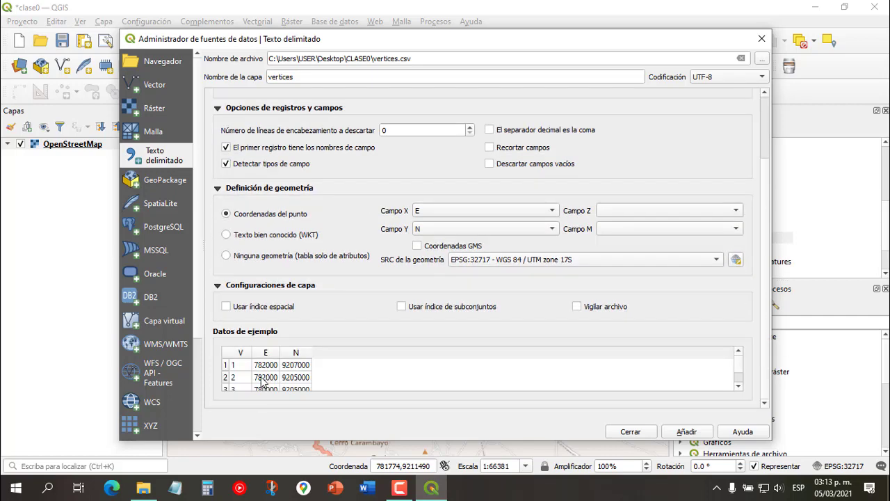
{"action": "left_click", "coordinate": [686, 431]}
{"action": "left_click", "coordinate": [630, 432]}
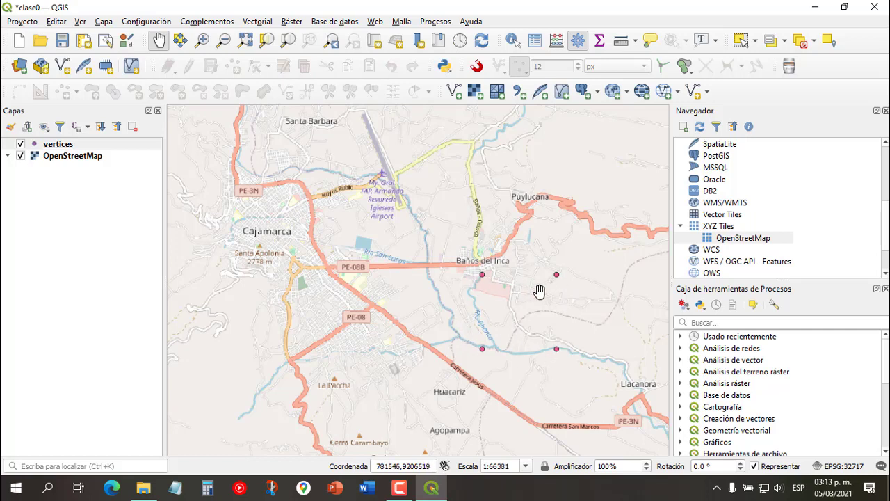
{"action": "left_click_drag", "start_coordinate": [573, 328], "coordinate": [558, 302]}
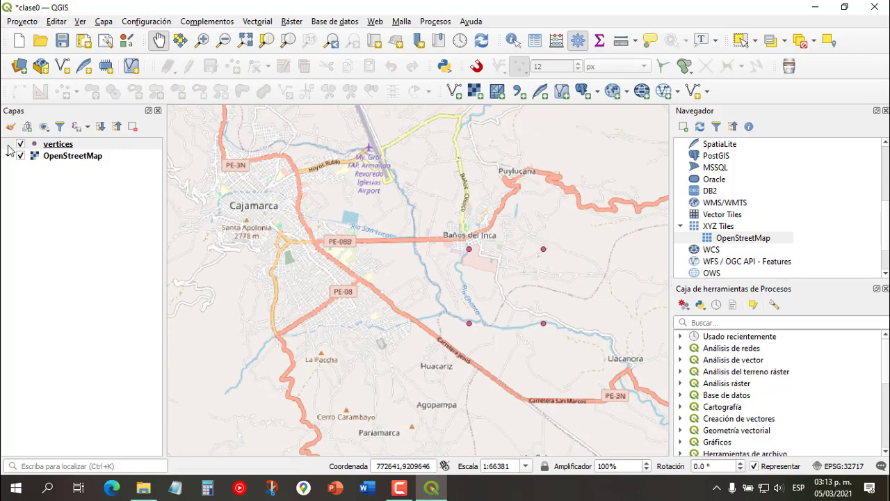
Step: Set up an export of all features in the vertices layer in ESRI shapefile format
{"action": "right_click", "coordinate": [76, 146]}
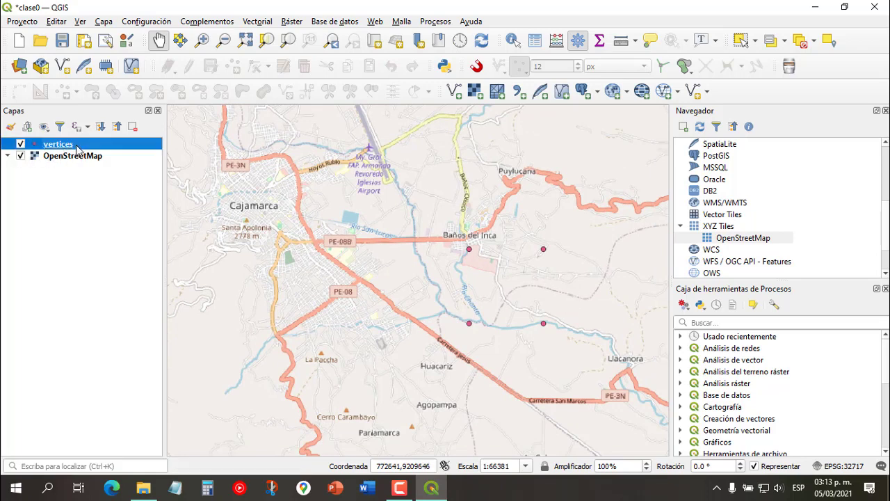
{"action": "mouse_move", "coordinate": [208, 368]}
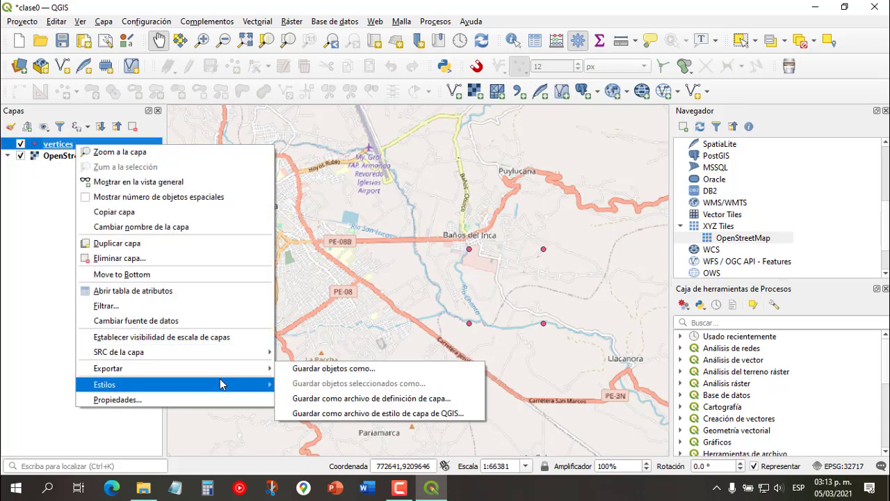
{"action": "left_click", "coordinate": [327, 372]}
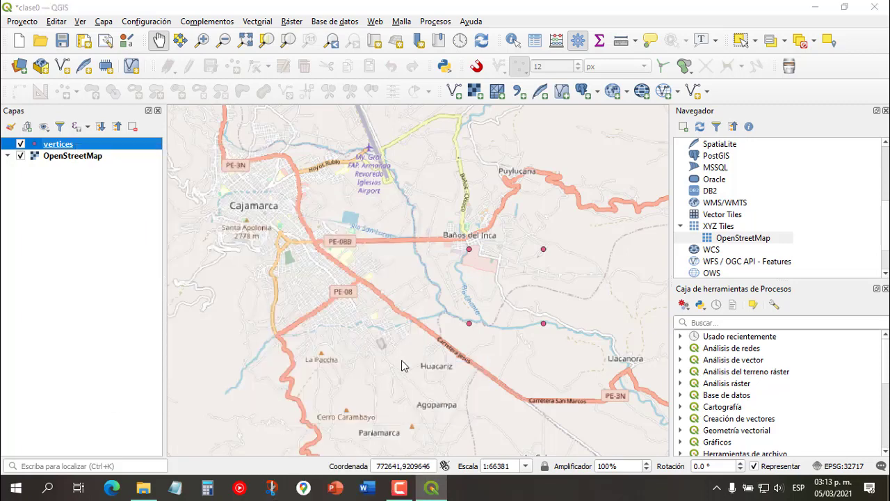
{"action": "left_click", "coordinate": [368, 61]}
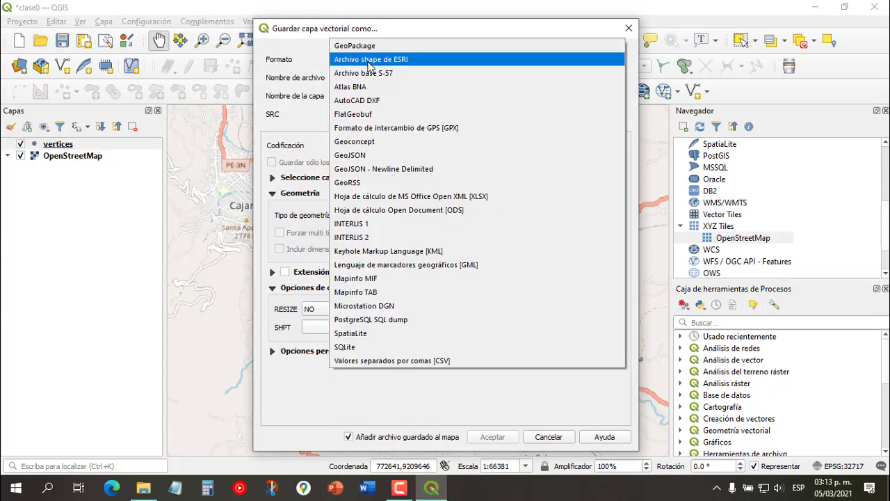
{"action": "left_click", "coordinate": [369, 61]}
Step: Export the points to the CLASE0 shp folder as vertice, using EPSG:32717 - WGS 84 / UTM zone 17S
{"action": "left_click", "coordinate": [618, 77]}
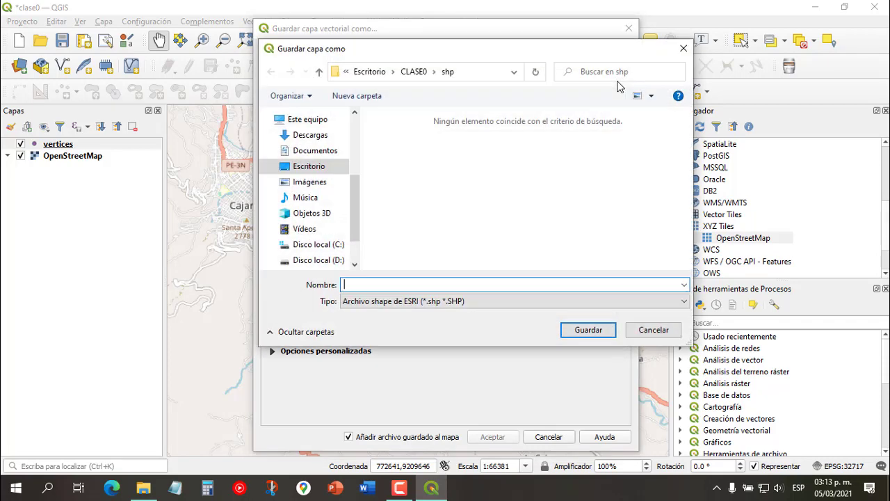
{"action": "left_click", "coordinate": [372, 73]}
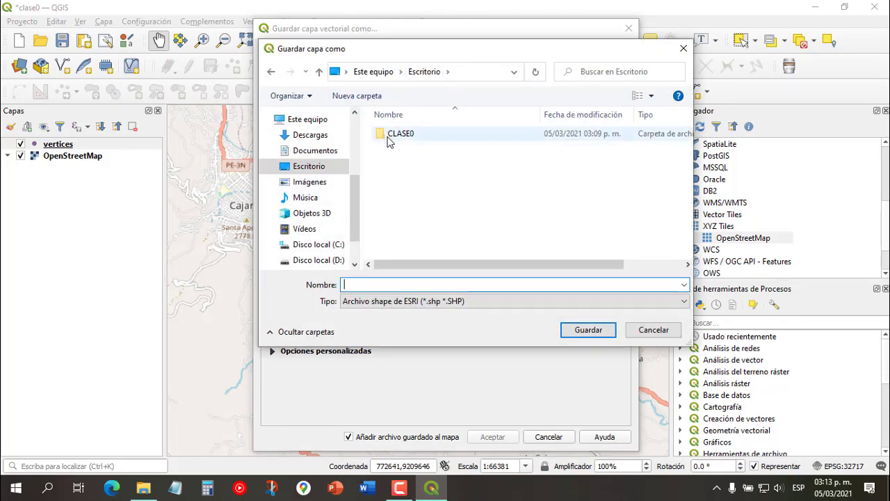
{"action": "double_click", "coordinate": [387, 139]}
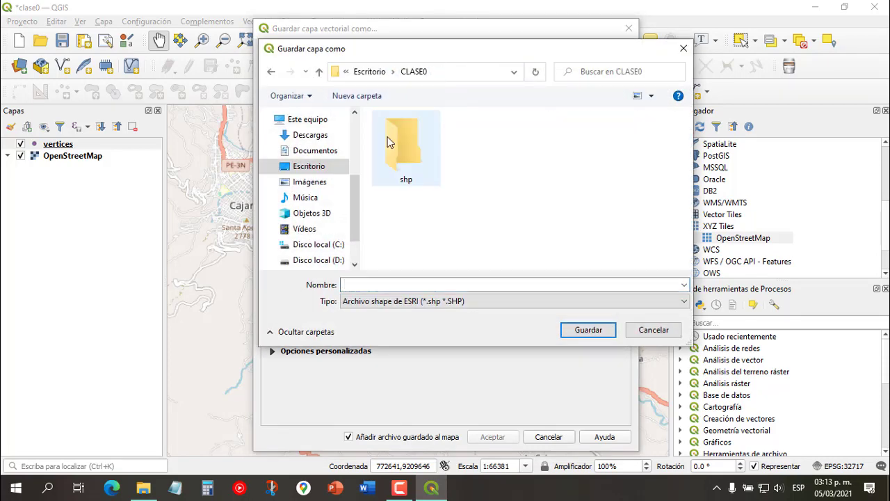
{"action": "double_click", "coordinate": [411, 172]}
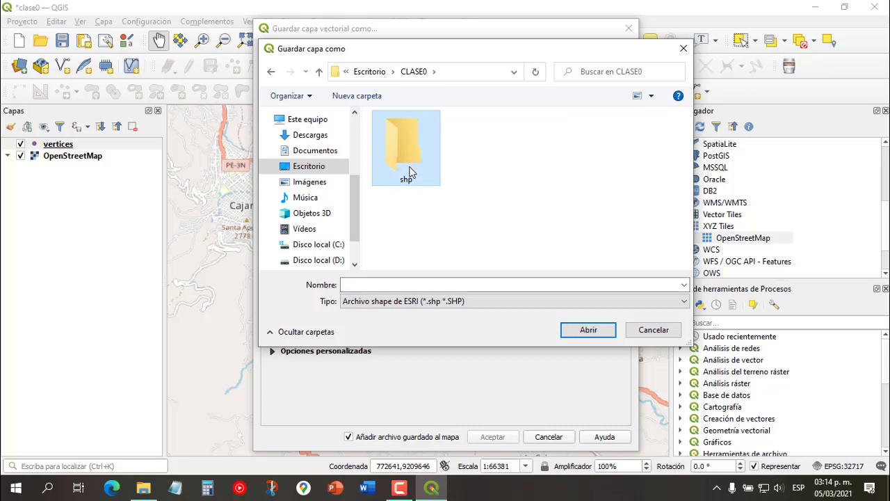
{"action": "left_click", "coordinate": [353, 285]}
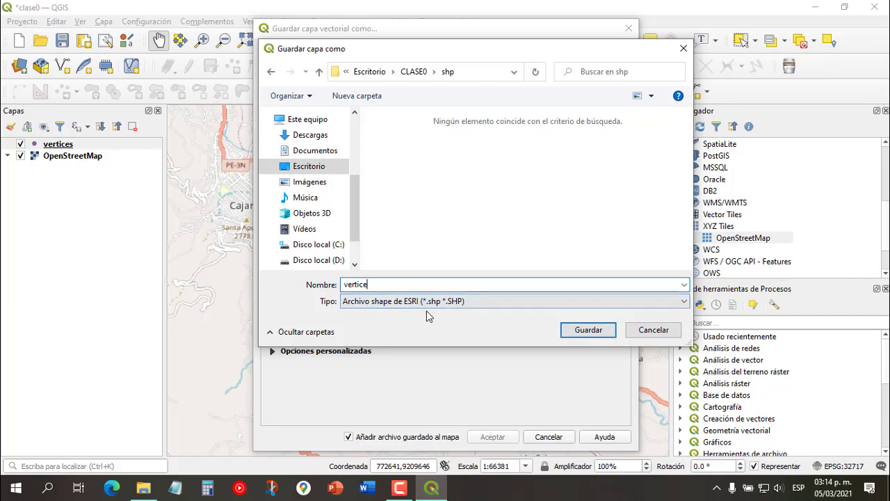
{"action": "left_click", "coordinate": [588, 331]}
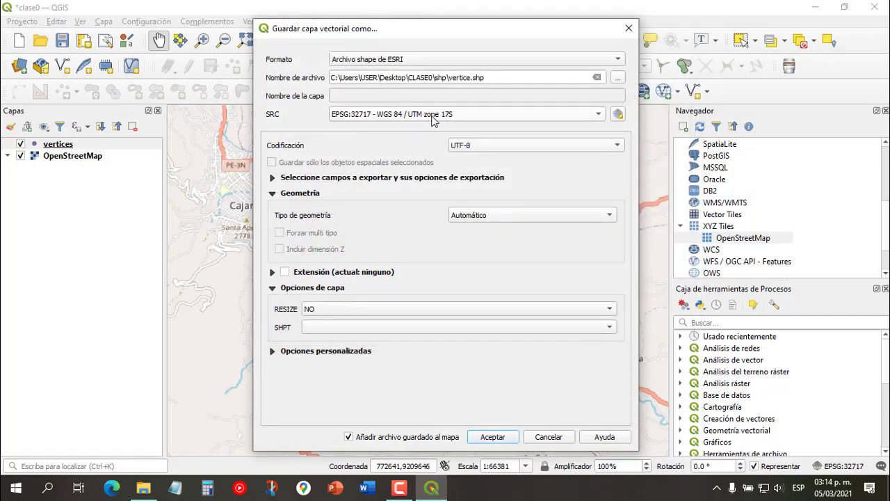
{"action": "left_click", "coordinate": [438, 118]}
{"action": "left_click", "coordinate": [444, 124]}
{"action": "left_click", "coordinate": [492, 437]}
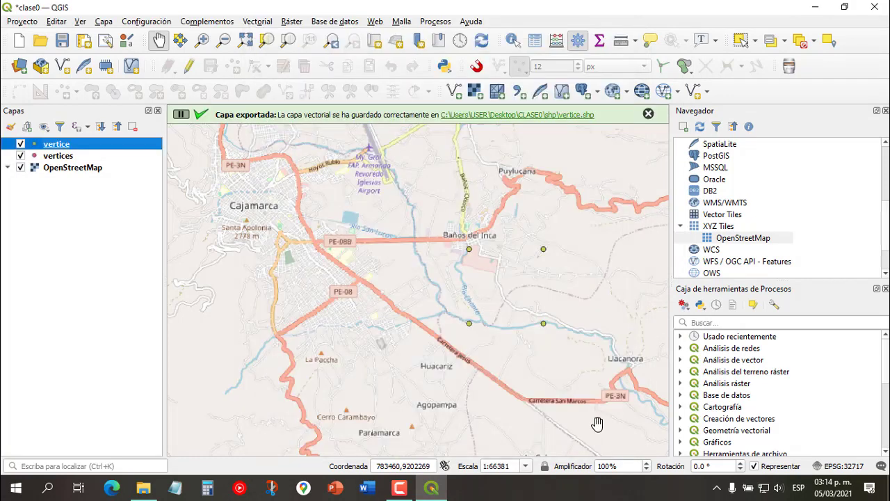
Step: Remove the CSV-based vertices layer from the project, keeping the exported shapefile
{"action": "right_click", "coordinate": [49, 157]}
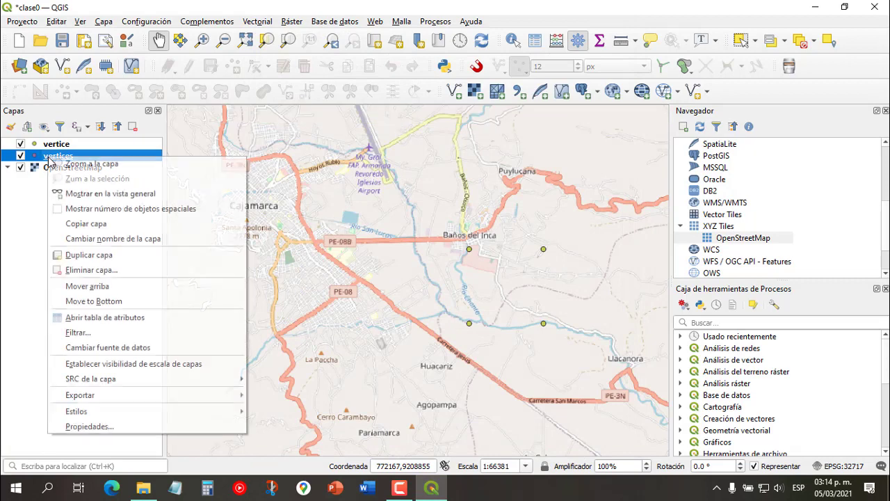
{"action": "left_click", "coordinate": [89, 270]}
{"action": "left_click", "coordinate": [426, 258]}
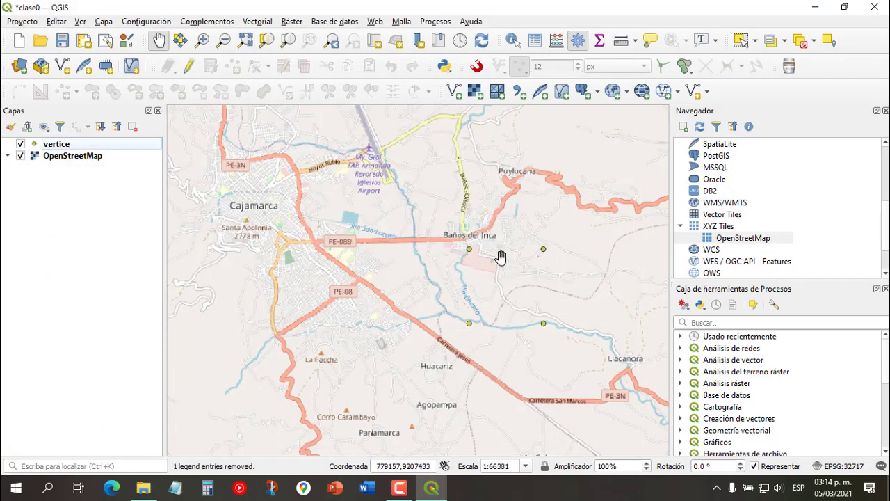
{"action": "left_click_drag", "start_coordinate": [518, 280], "coordinate": [475, 276]}
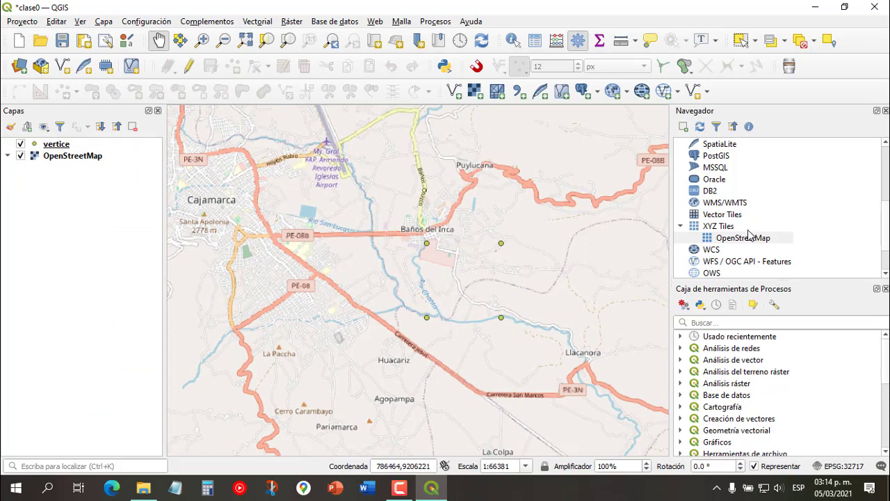
Step: Start a new shapefile layer inside the shp folder of the project home
{"action": "scroll", "coordinate": [759, 241], "scroll_direction": "up", "scroll_amount": 5}
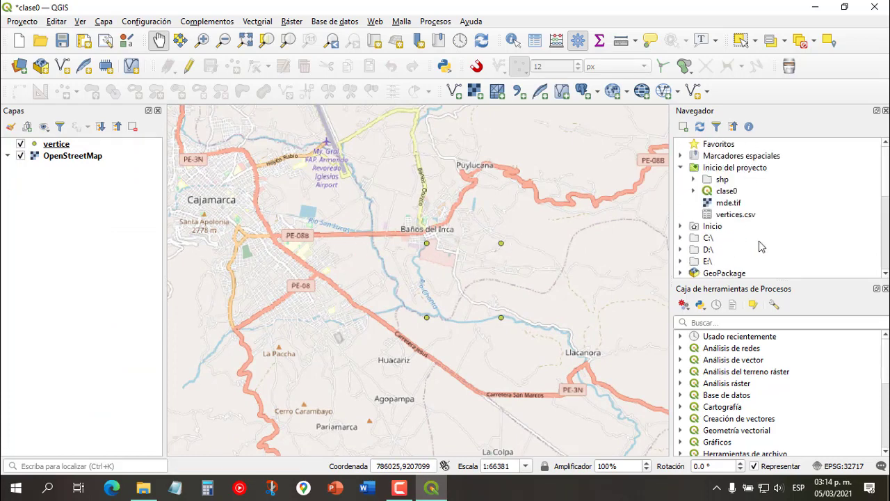
{"action": "left_click", "coordinate": [692, 171]}
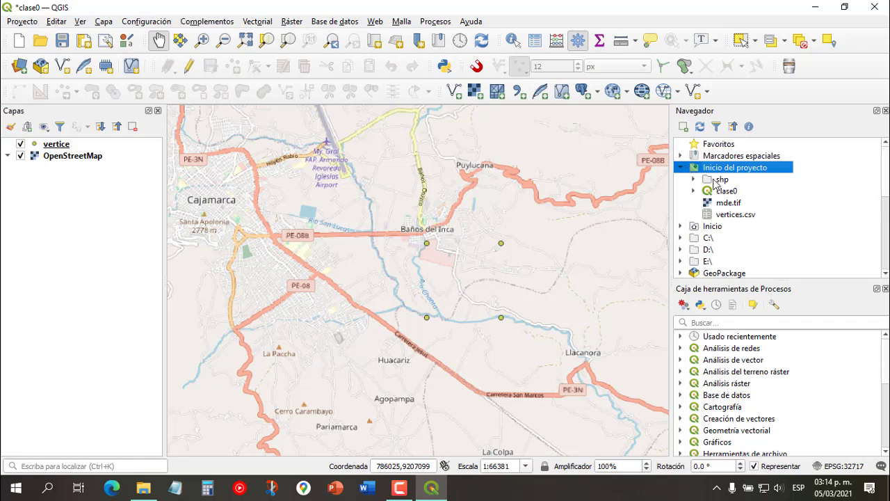
{"action": "left_click", "coordinate": [720, 181]}
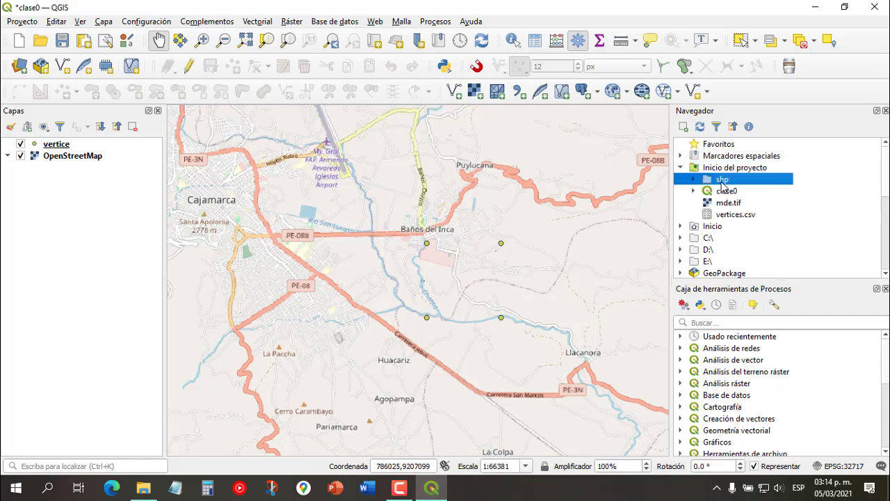
{"action": "right_click", "coordinate": [723, 186]}
{"action": "mouse_move", "coordinate": [737, 189]}
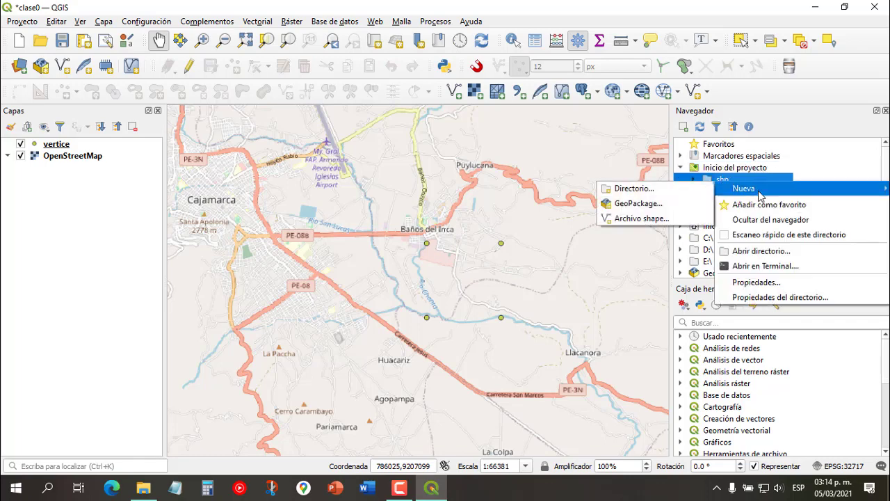
{"action": "left_click", "coordinate": [639, 220]}
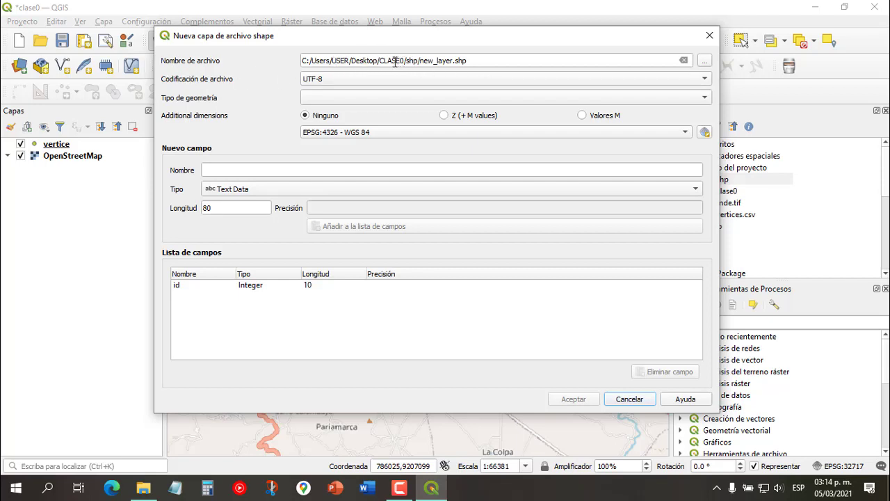
Step: Name the new shapefile zona, with polygon geometry and the project CRS EPSG:32717 - WGS 84 / UTM zone 17S
{"action": "left_click_drag", "start_coordinate": [420, 61], "coordinate": [452, 62]}
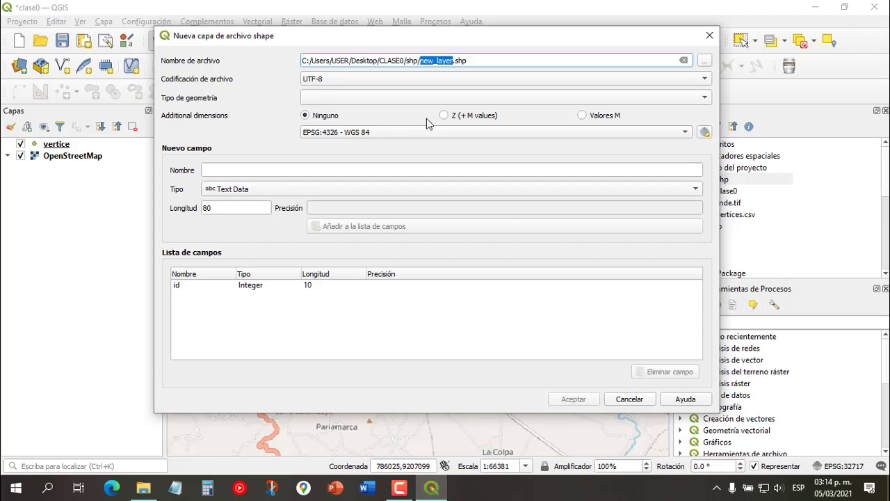
{"action": "type", "text": "zona"}
{"action": "left_click", "coordinate": [368, 98]}
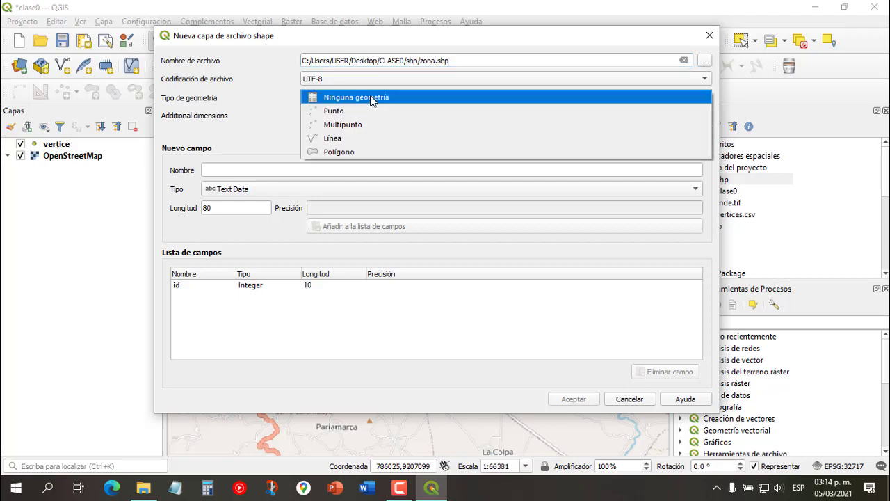
{"action": "left_click", "coordinate": [347, 150]}
{"action": "left_click", "coordinate": [387, 134]}
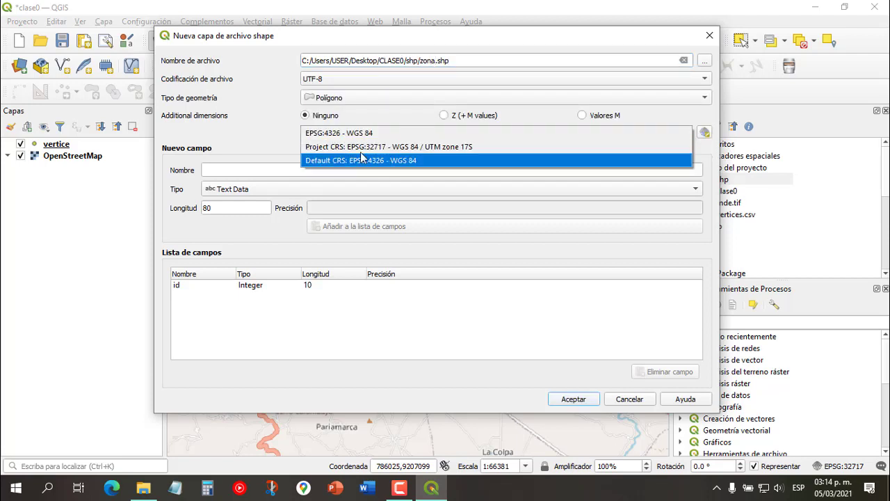
{"action": "left_click", "coordinate": [425, 147]}
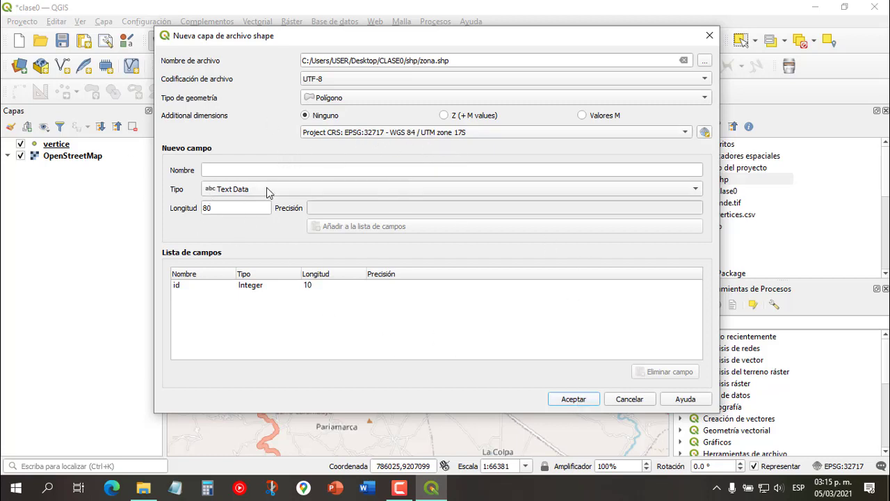
Step: Create the zona shapefile and add it to the project from the project's shp folder
{"action": "left_click", "coordinate": [569, 402]}
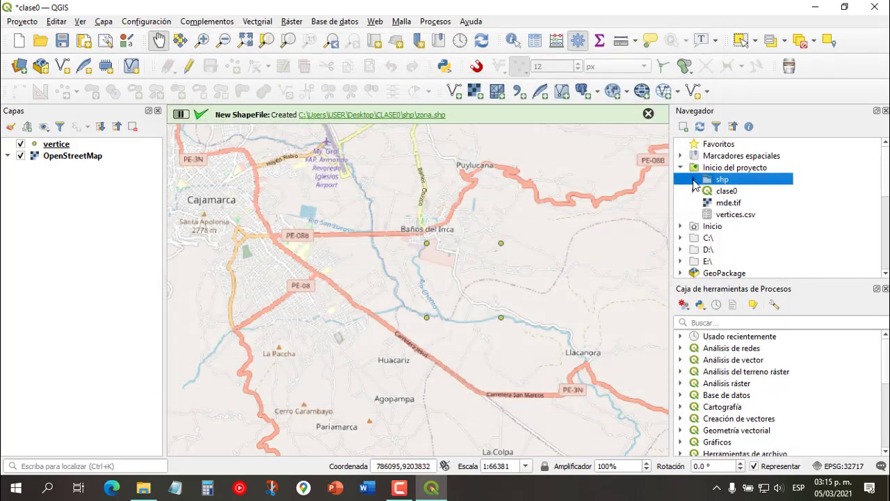
{"action": "left_click", "coordinate": [692, 179]}
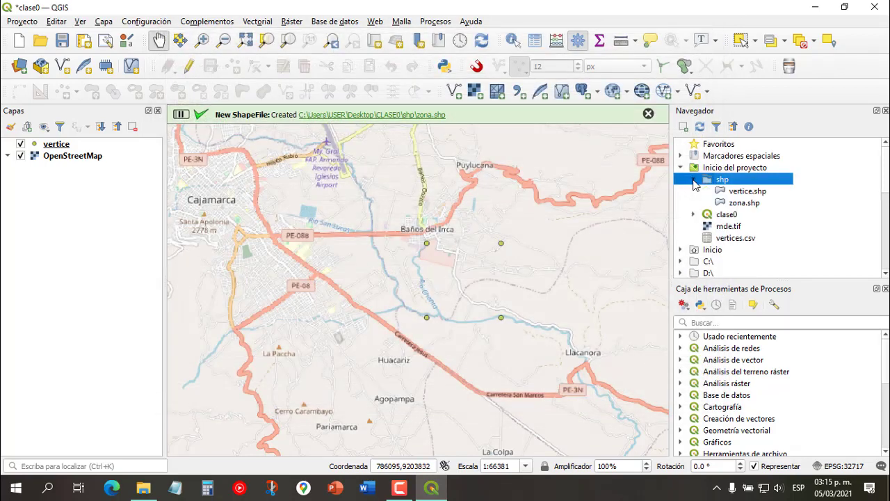
{"action": "left_click", "coordinate": [723, 203]}
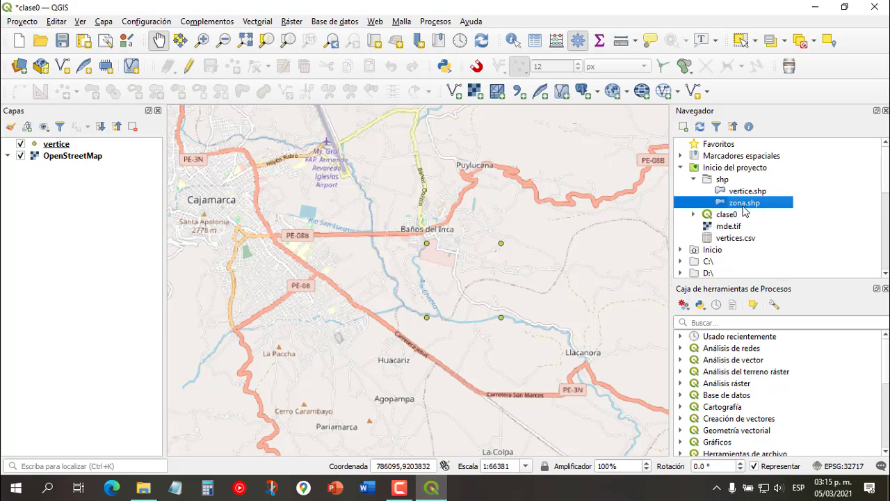
{"action": "left_click_drag", "start_coordinate": [742, 207], "coordinate": [66, 201]}
{"action": "left_click", "coordinate": [64, 146]}
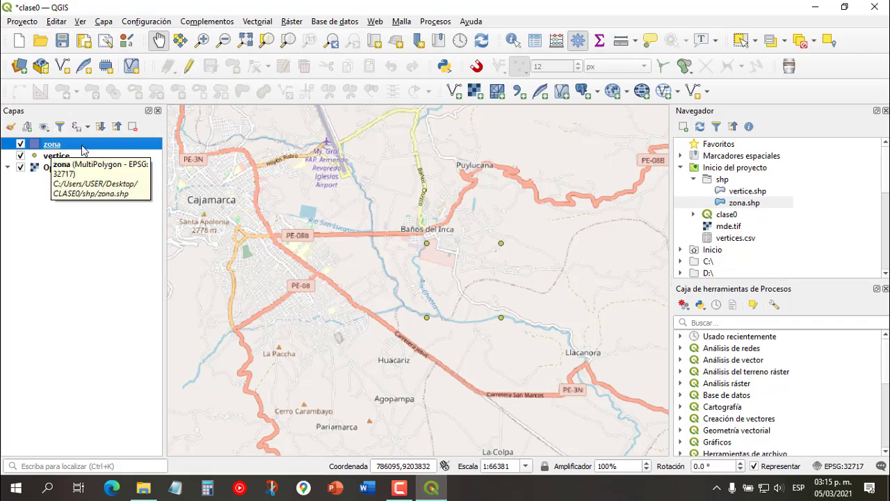
Step: Make the zona layer editable, start adding a polygon feature and enable snapping
{"action": "left_click", "coordinate": [187, 66]}
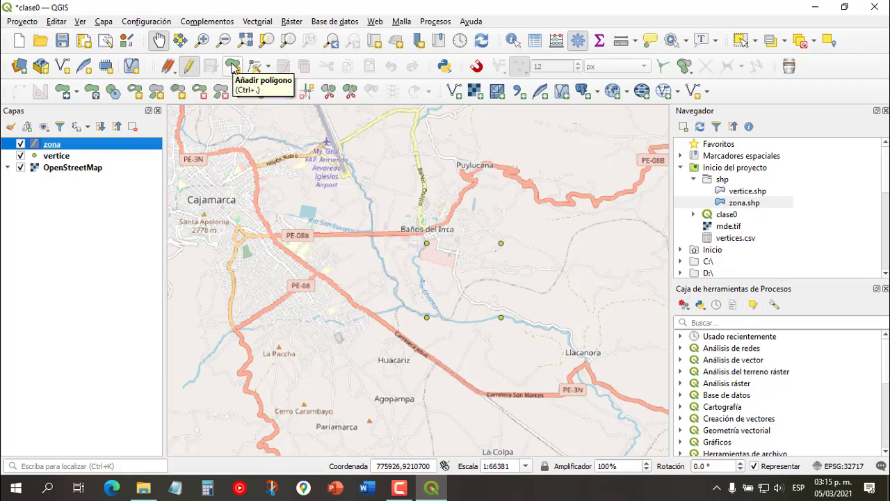
{"action": "left_click", "coordinate": [232, 66]}
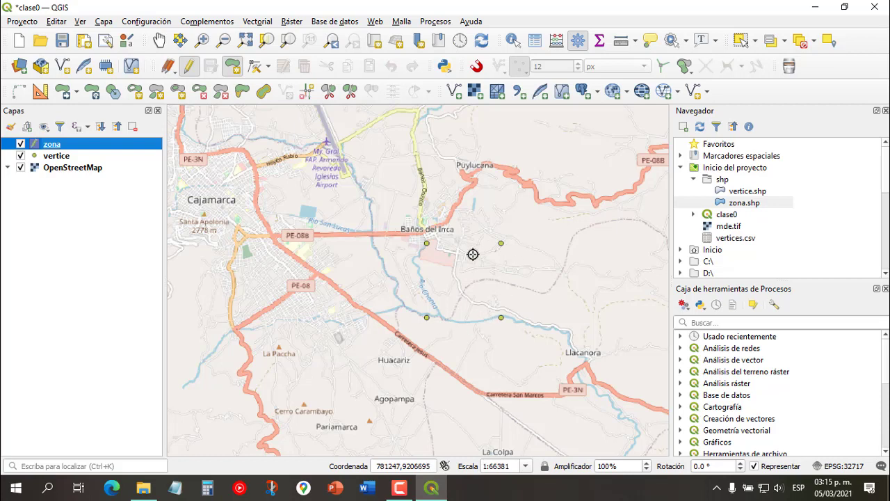
{"action": "left_click", "coordinate": [477, 66]}
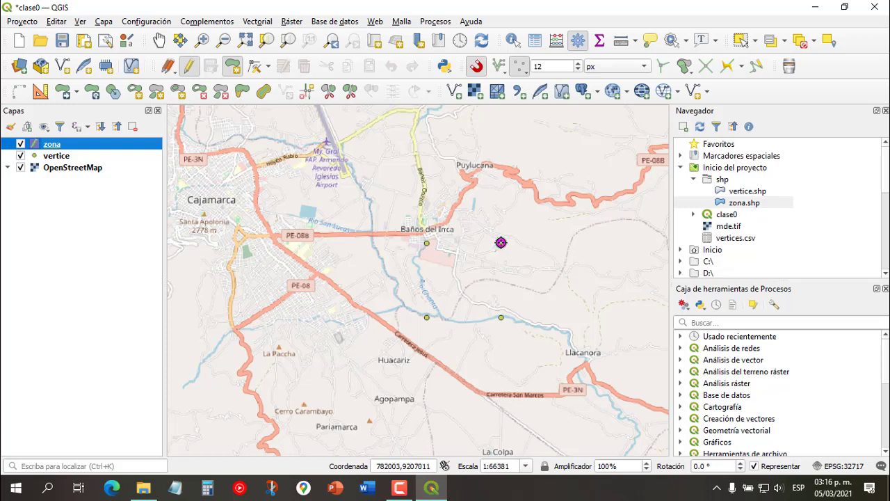
Step: Draw a polygon snapped to the four vertice points, leaving its id empty, and save the zona layer edits
{"action": "left_click", "coordinate": [500, 243]}
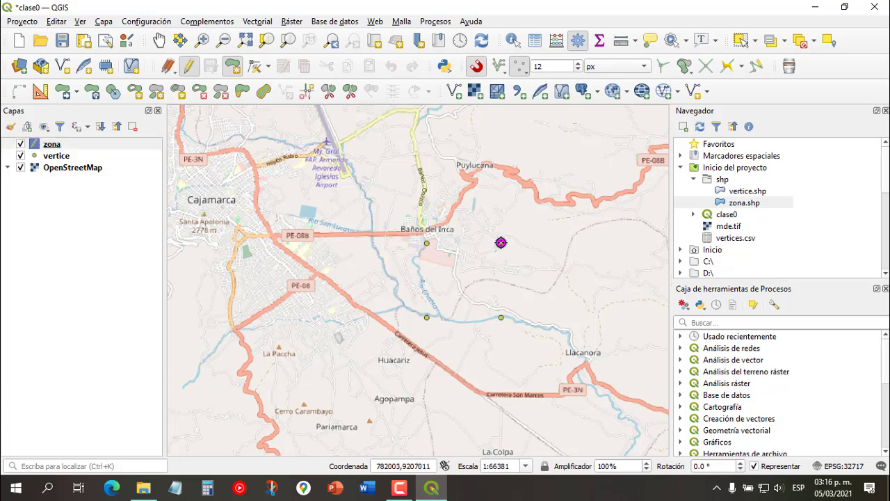
{"action": "left_click", "coordinate": [502, 318]}
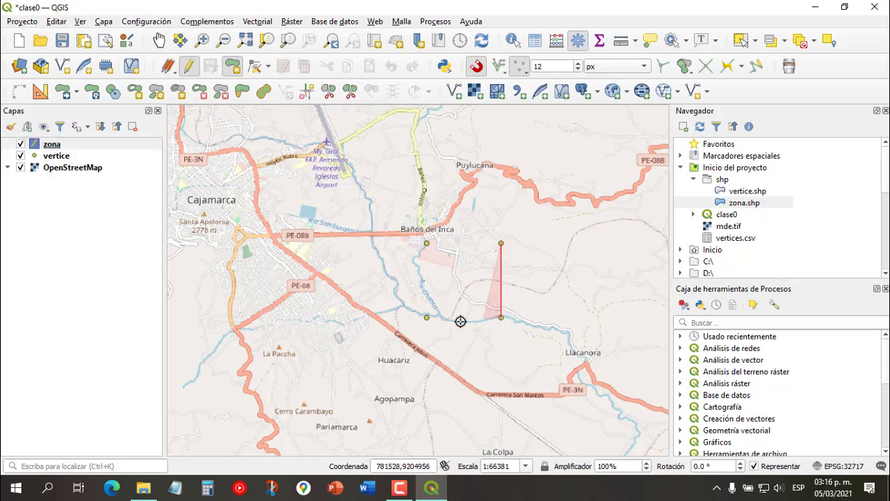
{"action": "left_click", "coordinate": [426, 317]}
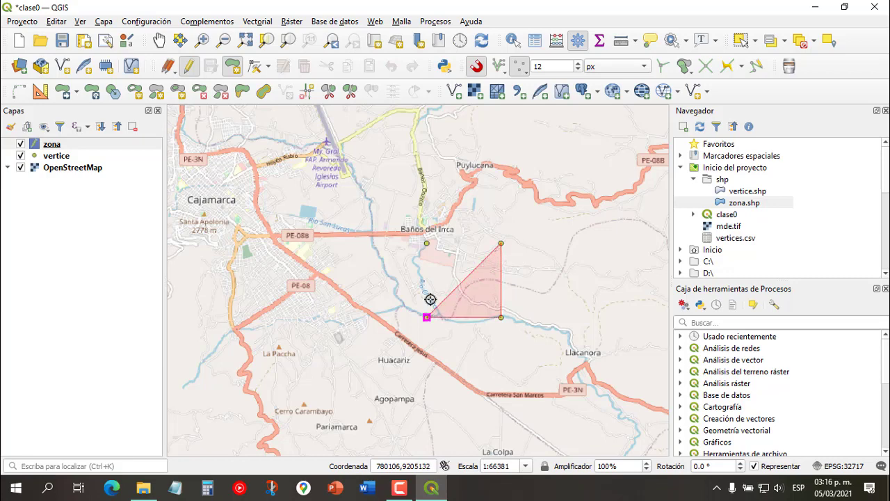
{"action": "left_click", "coordinate": [426, 242]}
{"action": "right_click", "coordinate": [385, 175]}
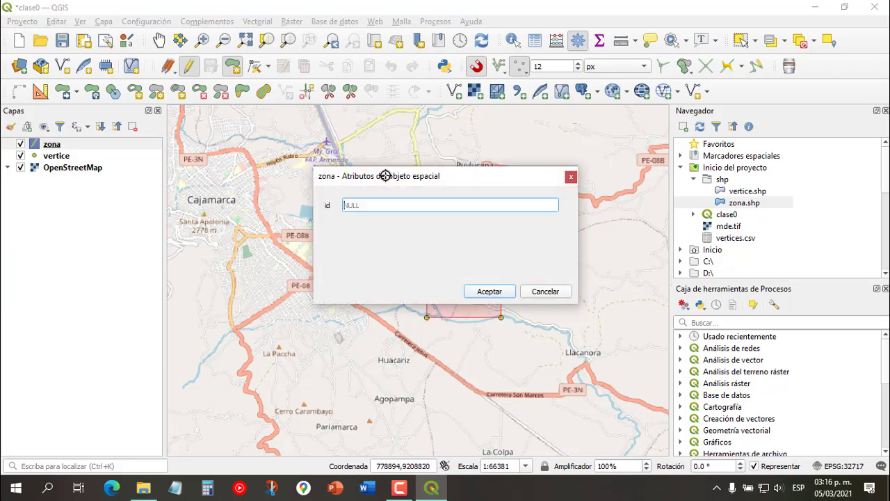
{"action": "left_click", "coordinate": [487, 292]}
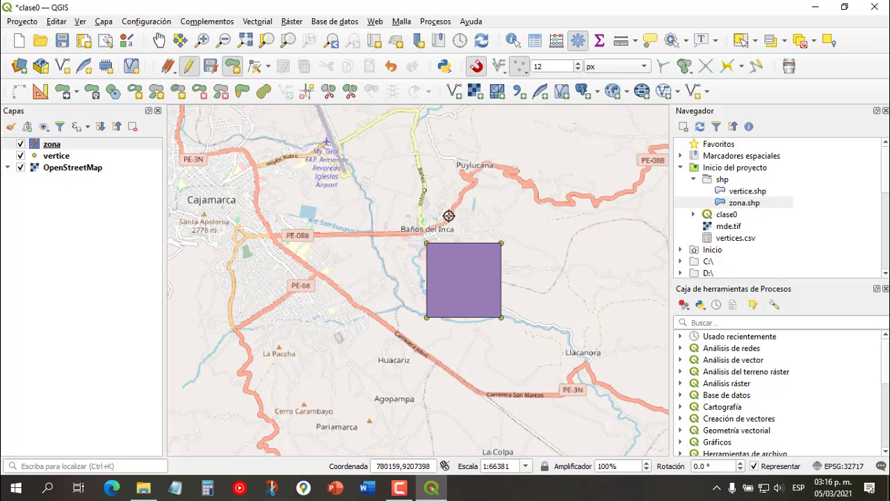
{"action": "left_click", "coordinate": [186, 68]}
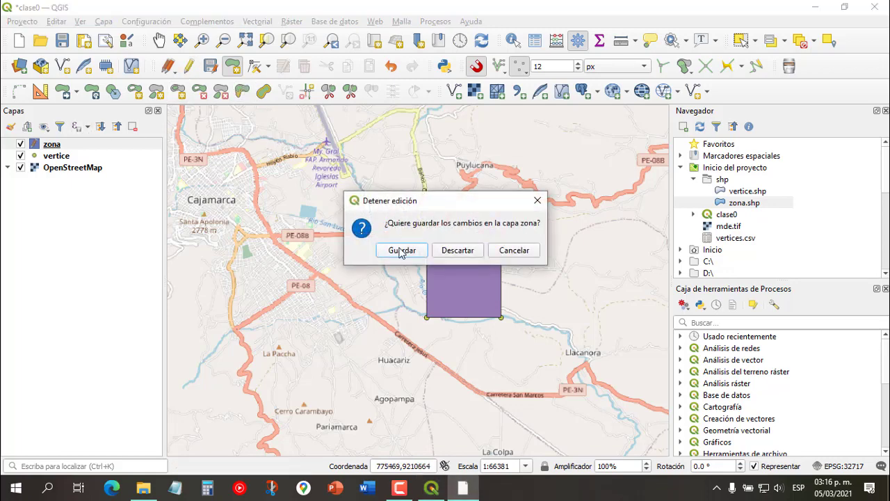
{"action": "left_click", "coordinate": [402, 249]}
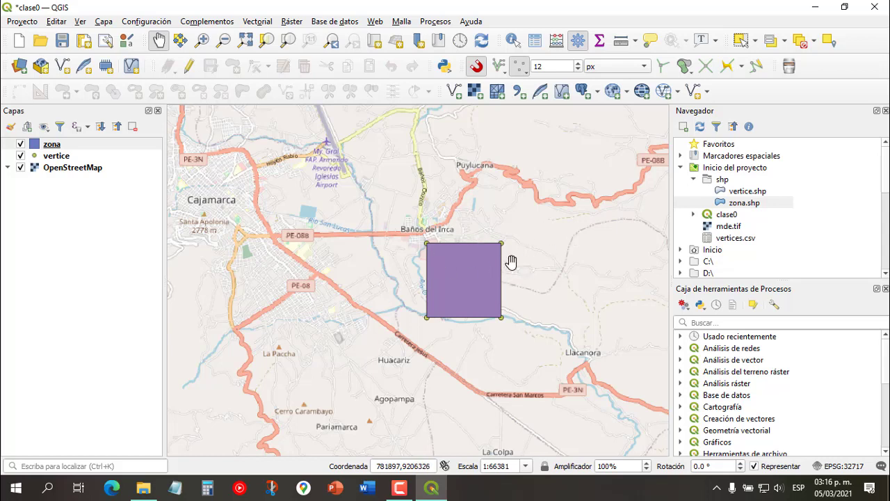
{"action": "scroll", "coordinate": [493, 282], "scroll_direction": "up", "scroll_amount": 1}
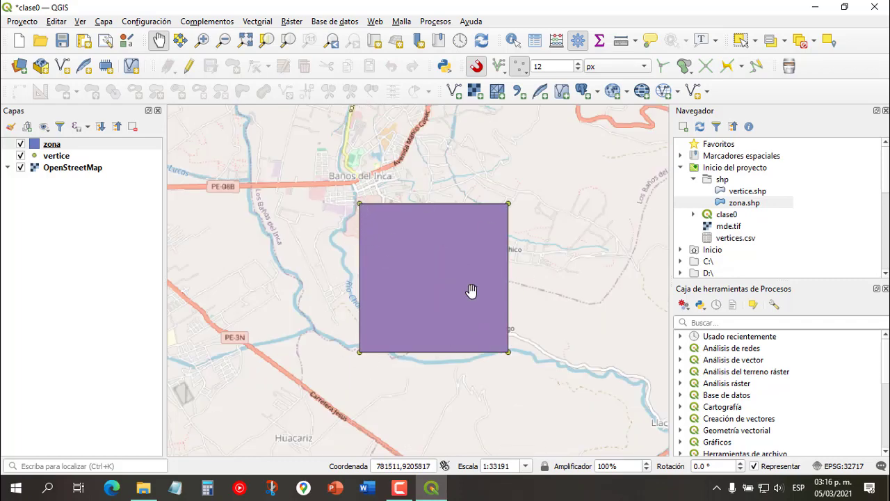
Step: Hide the Caja de herramientas de Procesos and show it again
{"action": "left_click", "coordinate": [739, 320]}
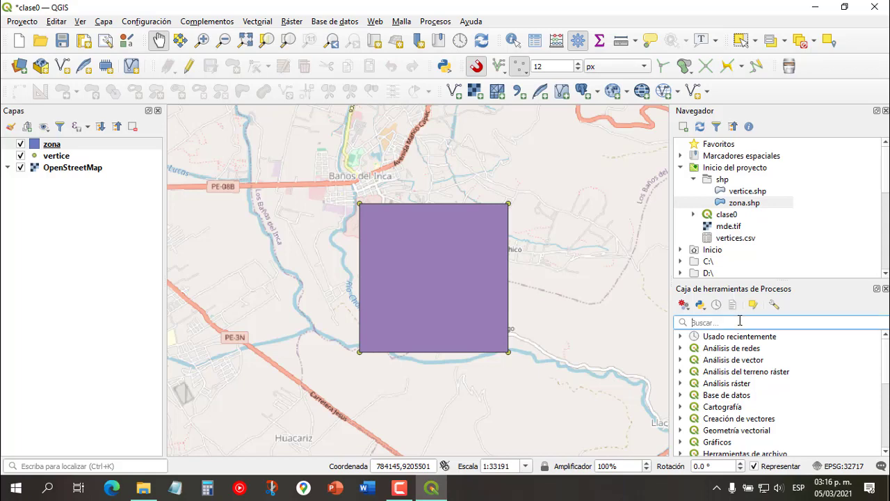
{"action": "left_click", "coordinate": [885, 289]}
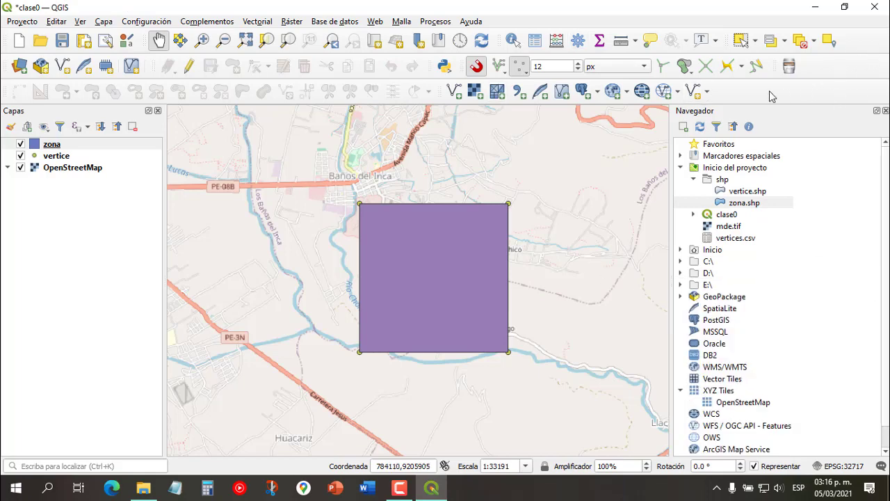
{"action": "right_click", "coordinate": [816, 86]}
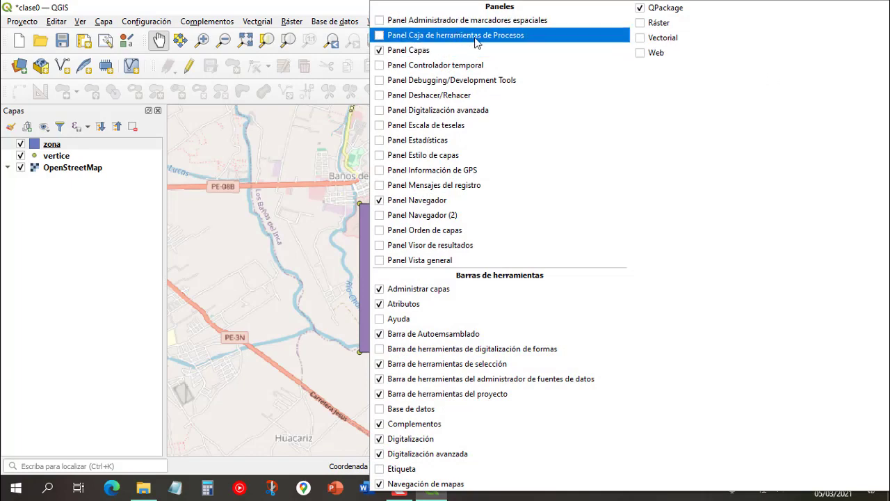
{"action": "left_click", "coordinate": [479, 36]}
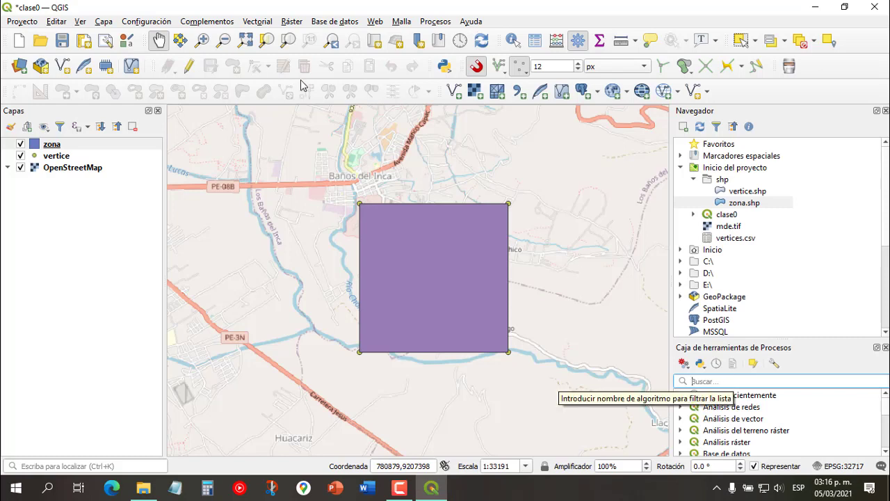
Step: Search the processing algorithms for buffer and open the Buffer tool
{"action": "left_click", "coordinate": [255, 22]}
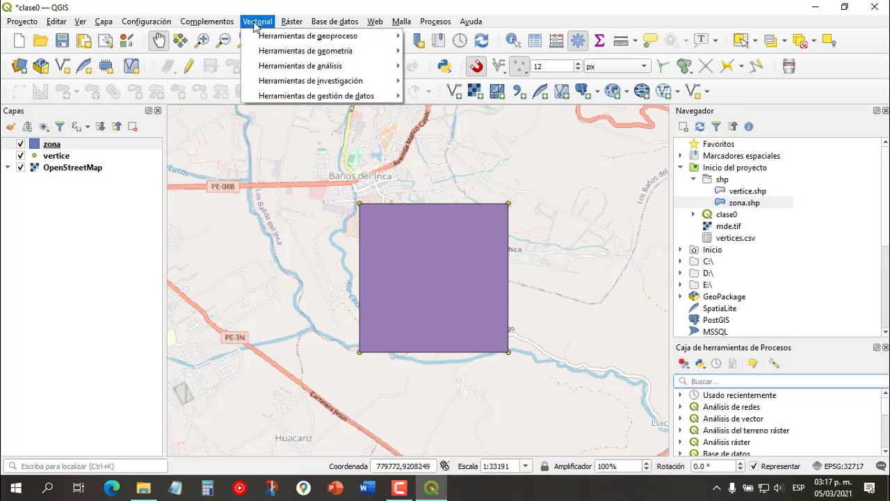
{"action": "mouse_move", "coordinate": [284, 36]}
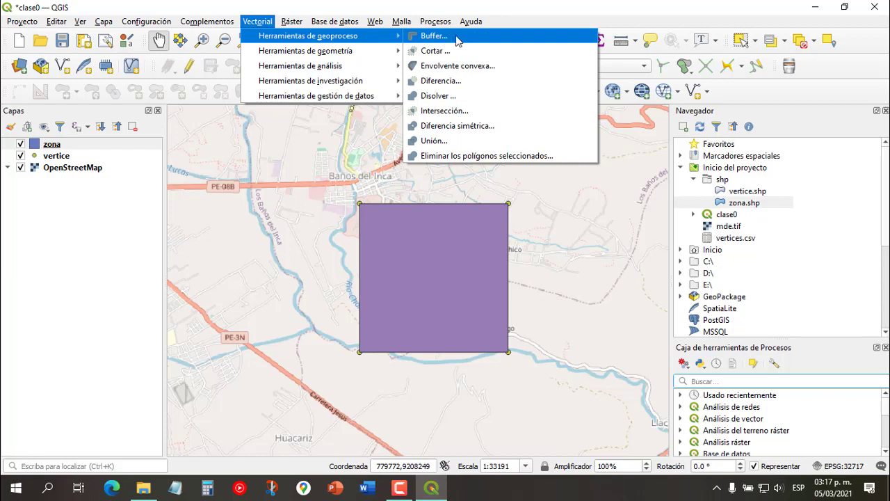
{"action": "left_click", "coordinate": [748, 380]}
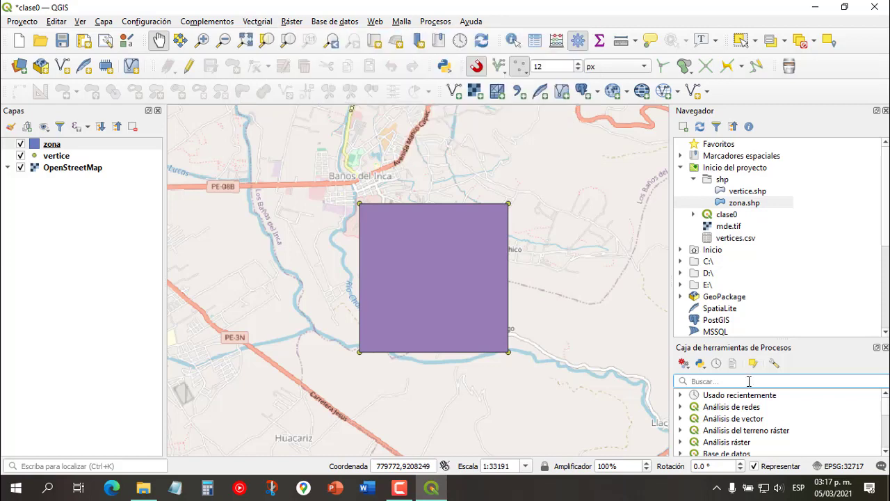
{"action": "type", "text": "buffer"}
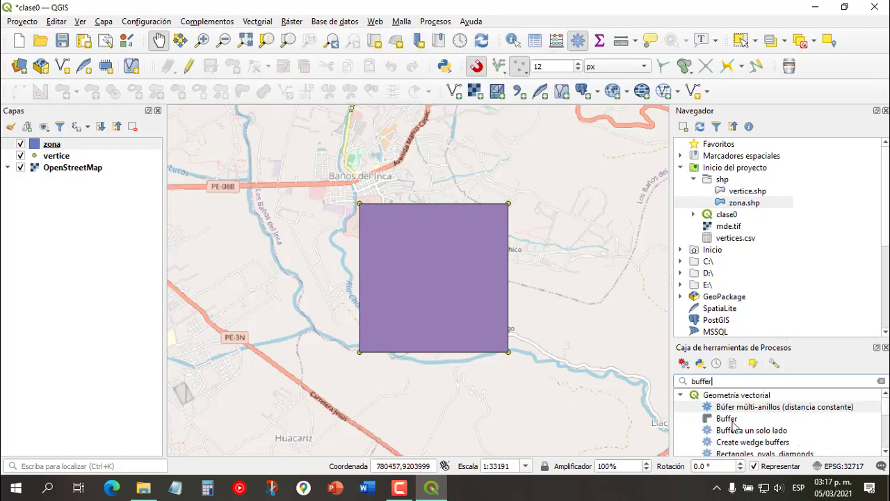
{"action": "double_click", "coordinate": [727, 419]}
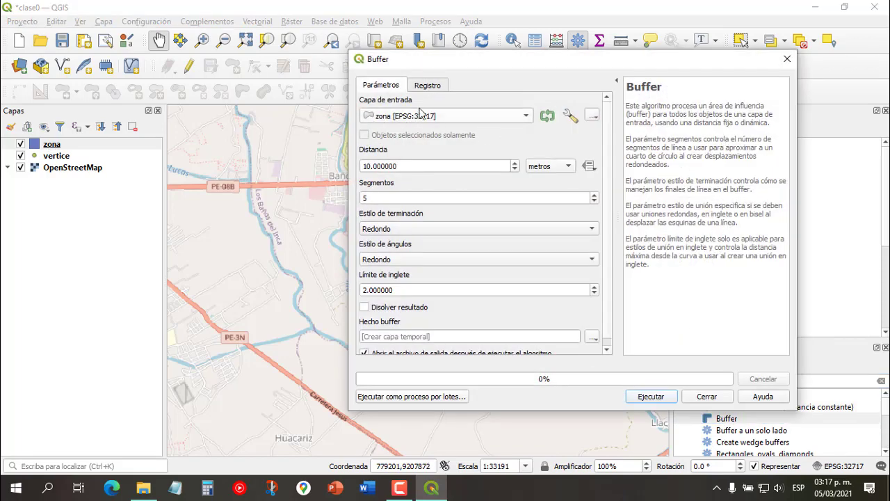
Step: Use zona as the buffer's input layer and set the buffer distance to 50 metros
{"action": "left_click_drag", "start_coordinate": [512, 68], "coordinate": [453, 76]}
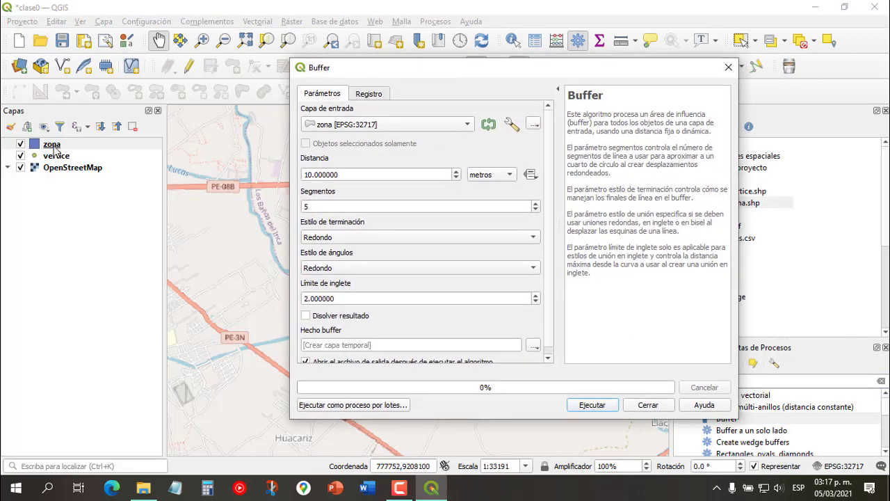
{"action": "left_click_drag", "start_coordinate": [56, 149], "coordinate": [443, 136]}
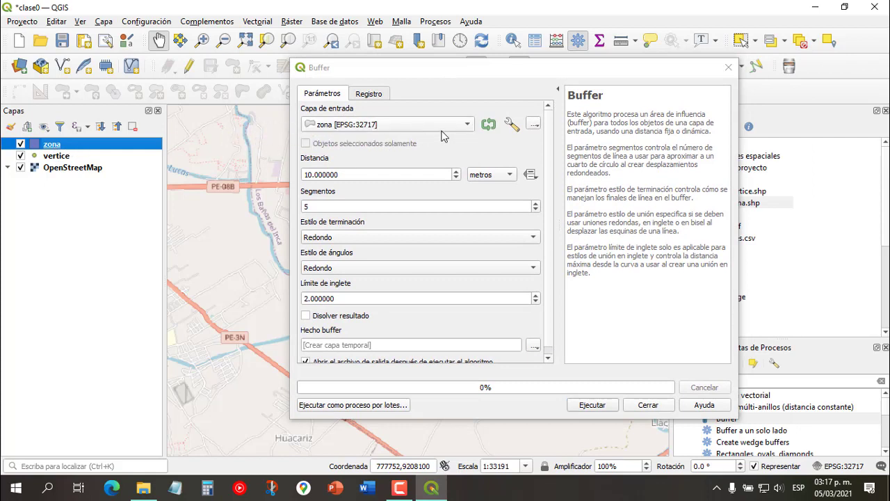
{"action": "left_click", "coordinate": [443, 128]}
{"action": "left_click", "coordinate": [534, 146]}
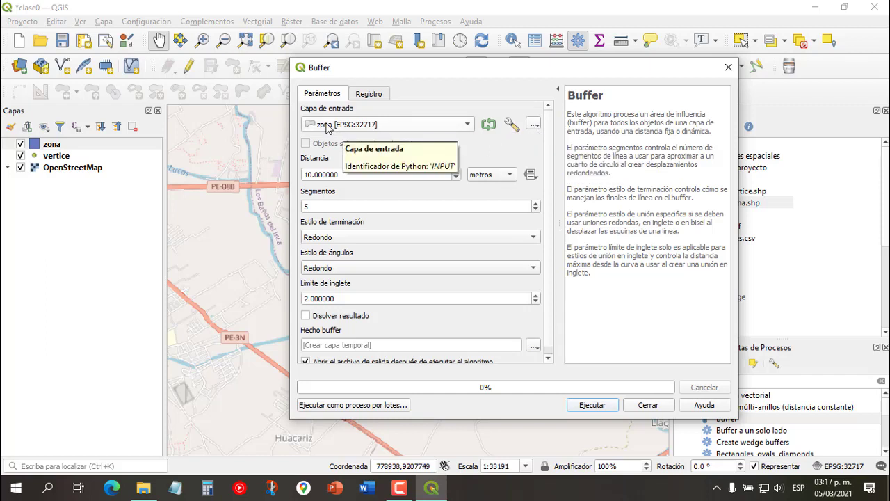
{"action": "left_click", "coordinate": [308, 173]}
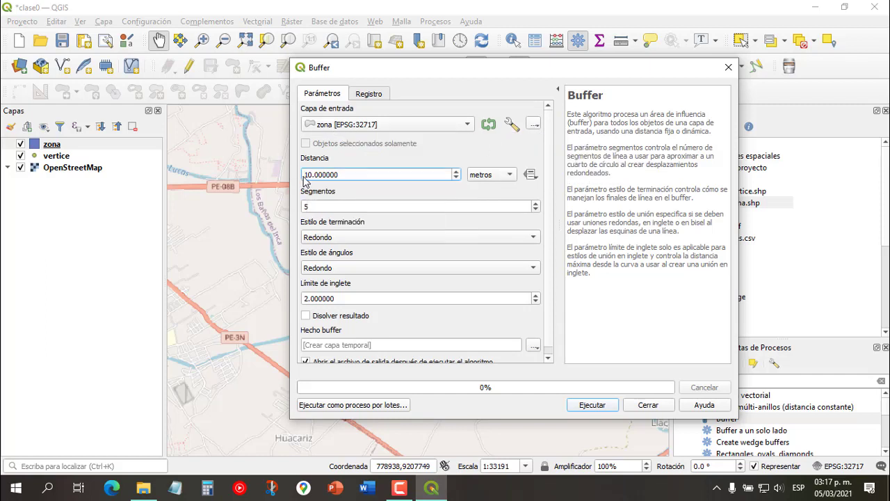
{"action": "key", "text": "BackSpace"}
{"action": "type", "text": "5"}
Step: Save the buffer output as zona2 in the CLASE0 shp folder and run the algorithm
{"action": "left_click", "coordinate": [533, 347]}
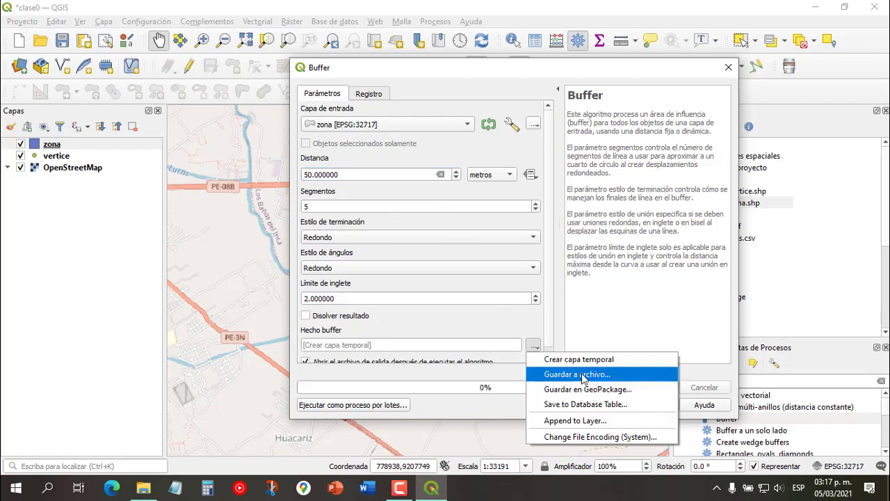
{"action": "left_click", "coordinate": [582, 376]}
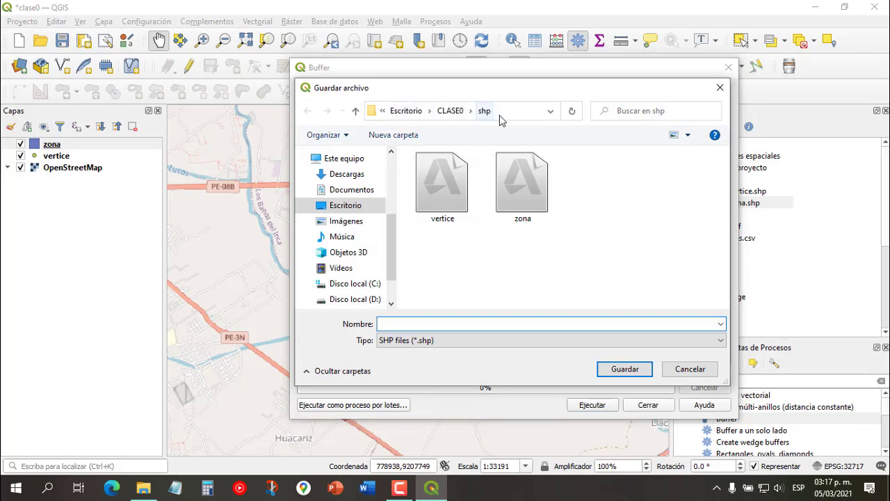
{"action": "type", "text": "zona2"}
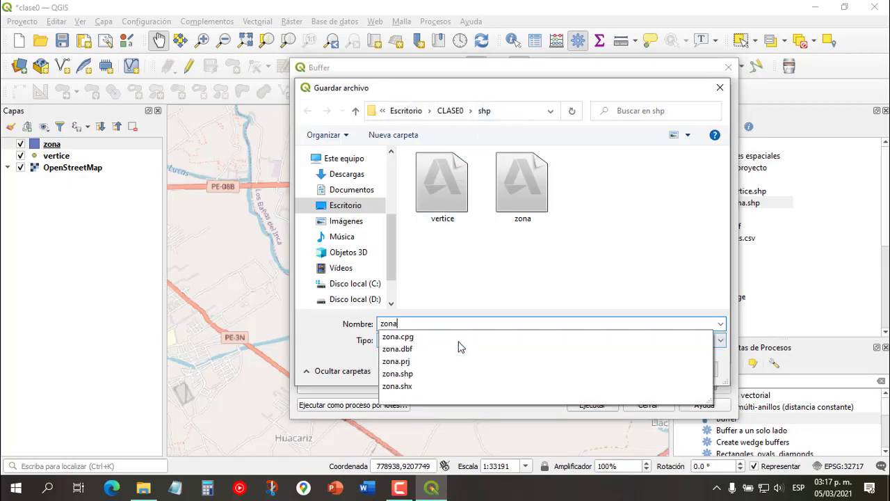
{"action": "left_click", "coordinate": [638, 369]}
{"action": "left_click", "coordinate": [602, 406]}
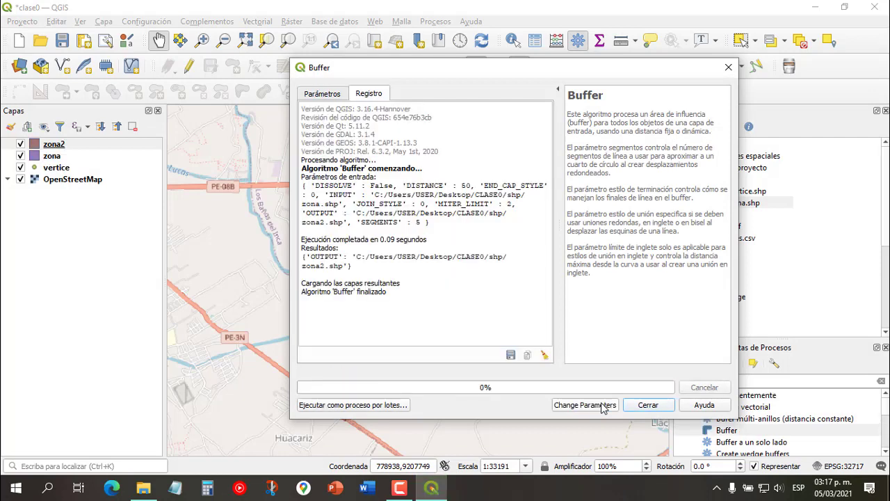
{"action": "left_click", "coordinate": [649, 404]}
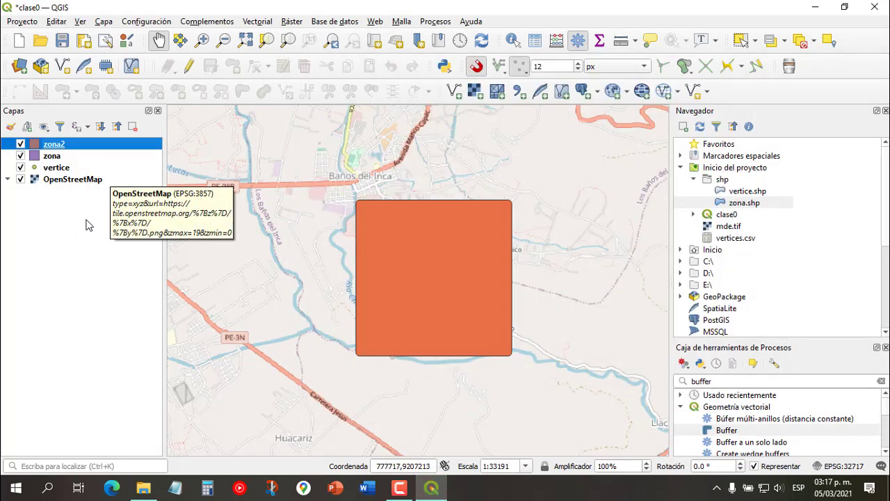
Step: Move the vertice layer above zona2 in the layer order
{"action": "left_click", "coordinate": [56, 169]}
{"action": "left_click_drag", "start_coordinate": [59, 174], "coordinate": [55, 142]}
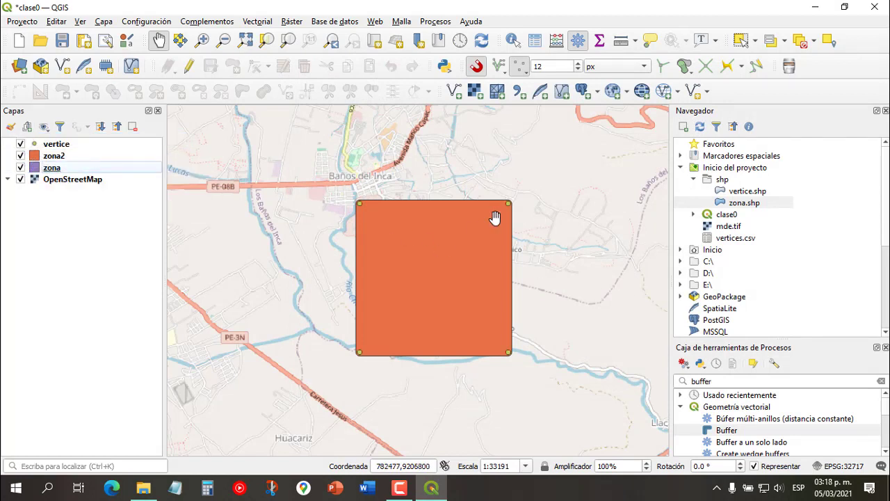
{"action": "scroll", "coordinate": [434, 231], "scroll_direction": "up", "scroll_amount": 1}
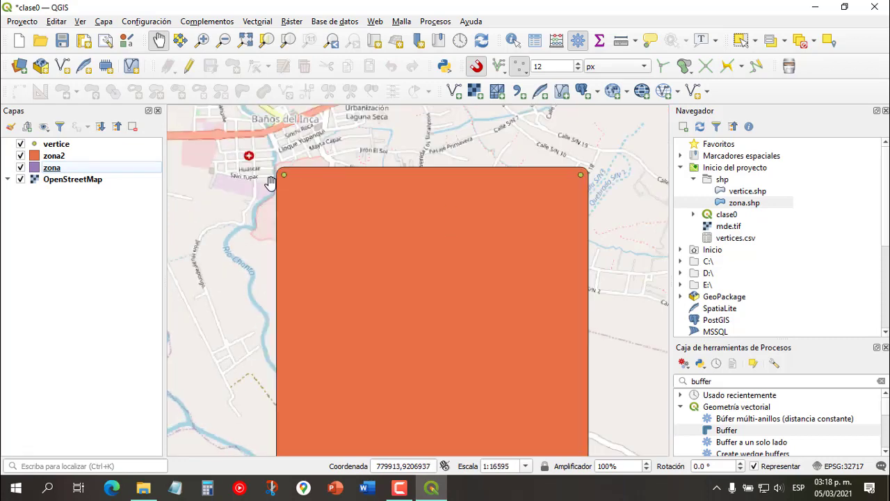
{"action": "scroll", "coordinate": [357, 156], "scroll_direction": "down", "scroll_amount": 1}
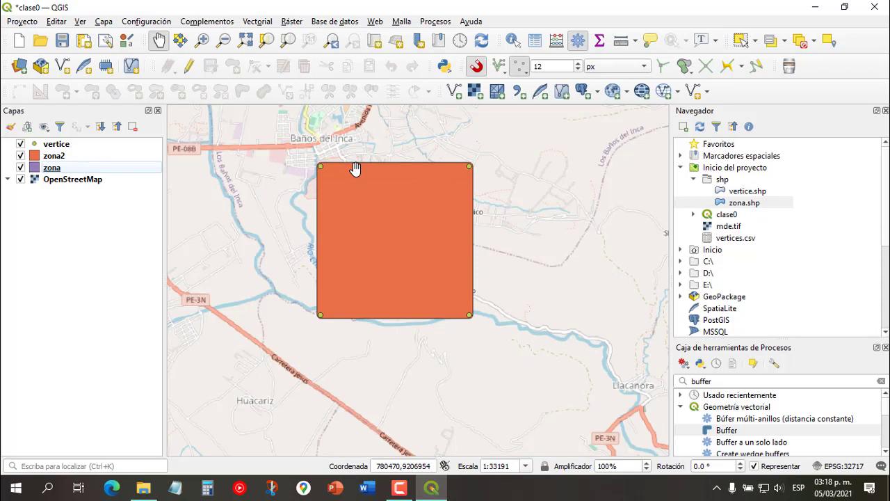
{"action": "left_click", "coordinate": [683, 366]}
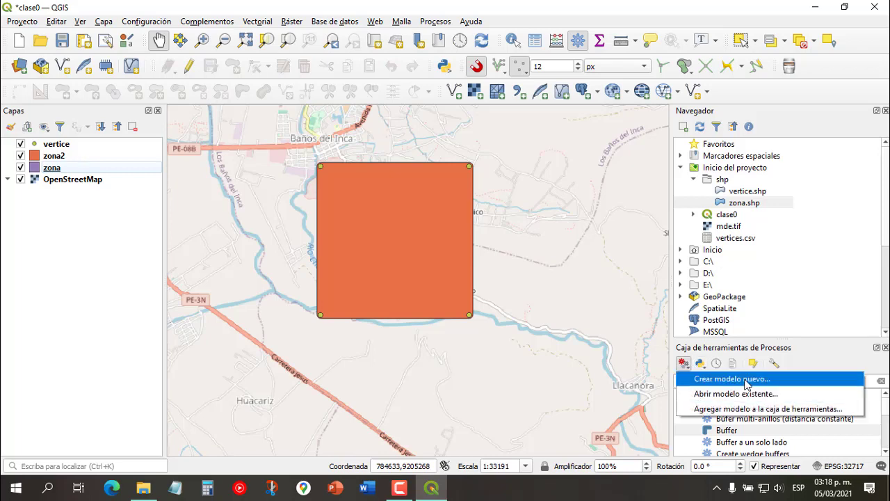
{"action": "left_click", "coordinate": [733, 378]}
{"action": "left_click_drag", "start_coordinate": [299, 89], "coordinate": [272, 75]}
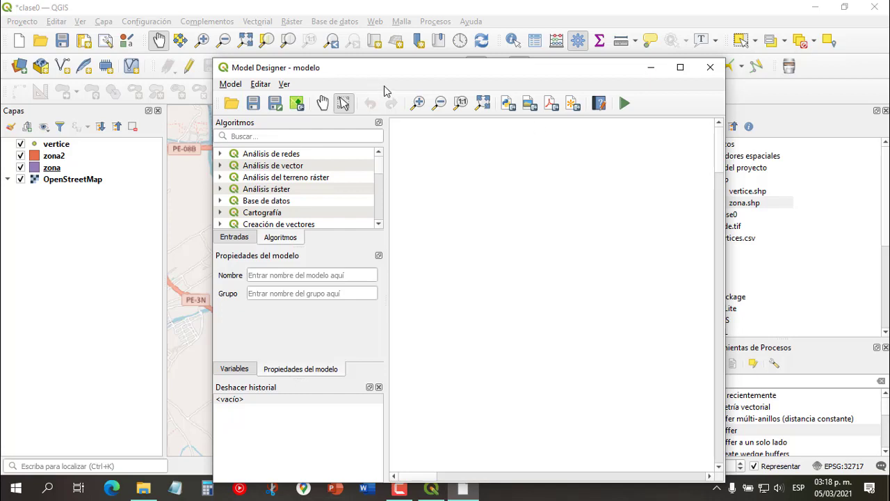
{"action": "left_click_drag", "start_coordinate": [427, 69], "coordinate": [404, 65]}
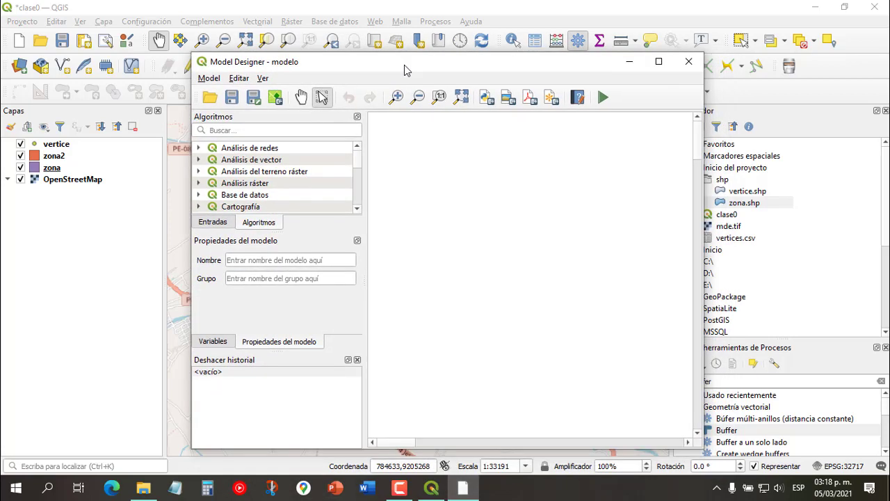
{"action": "left_click", "coordinate": [694, 67]}
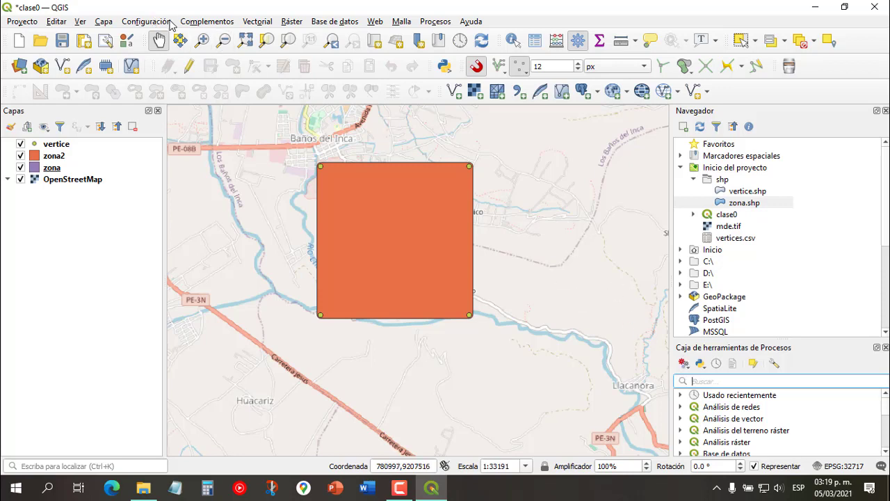
Step: Start clipping a raster by mask layer, using mde.tif from the CLASE0 folder as input and zona2 as the mask
{"action": "left_click", "coordinate": [292, 23]}
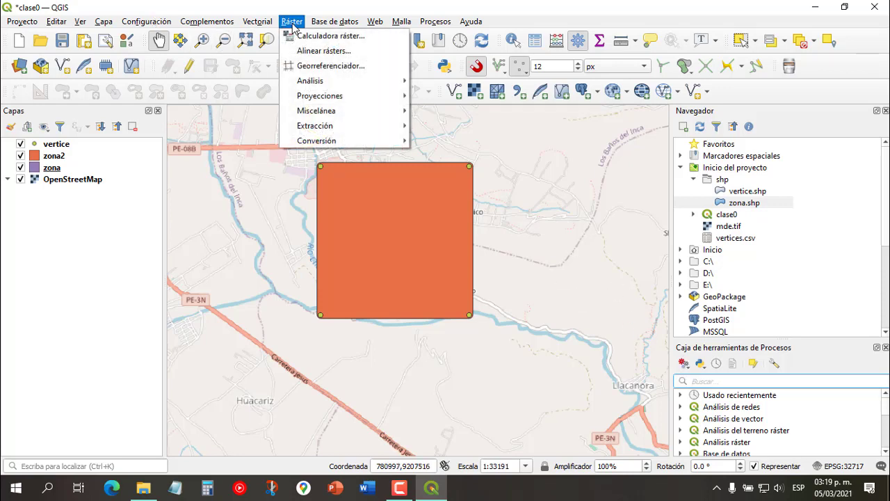
{"action": "mouse_move", "coordinate": [376, 126]}
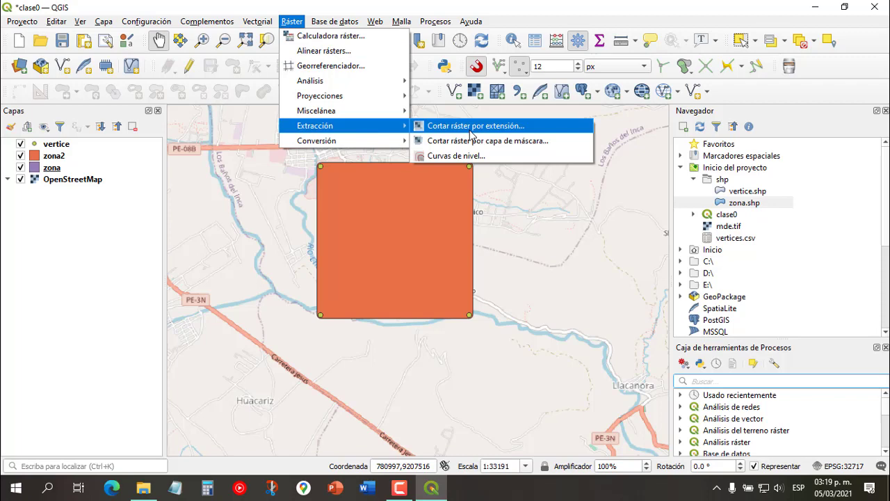
{"action": "left_click", "coordinate": [512, 143]}
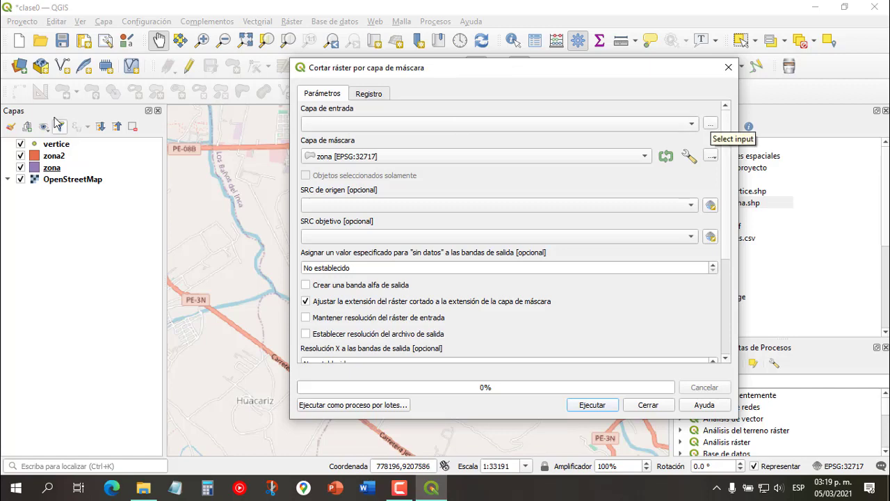
{"action": "left_click", "coordinate": [711, 129]}
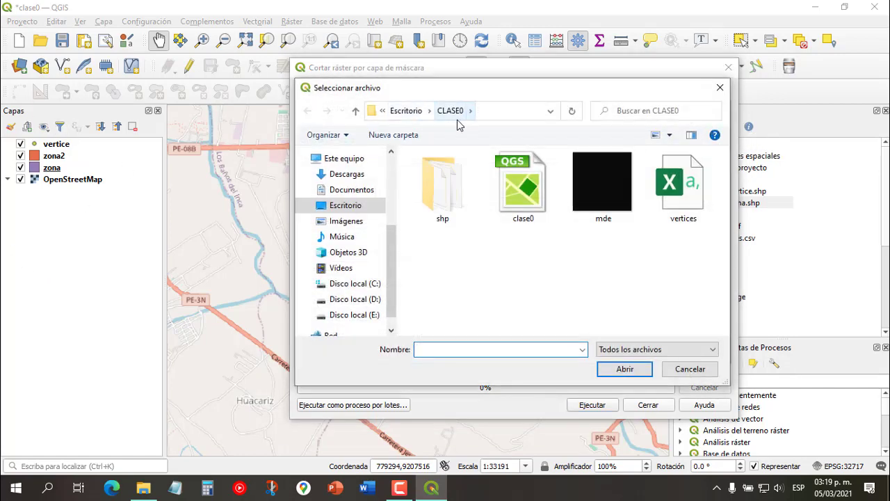
{"action": "left_click", "coordinate": [602, 182]}
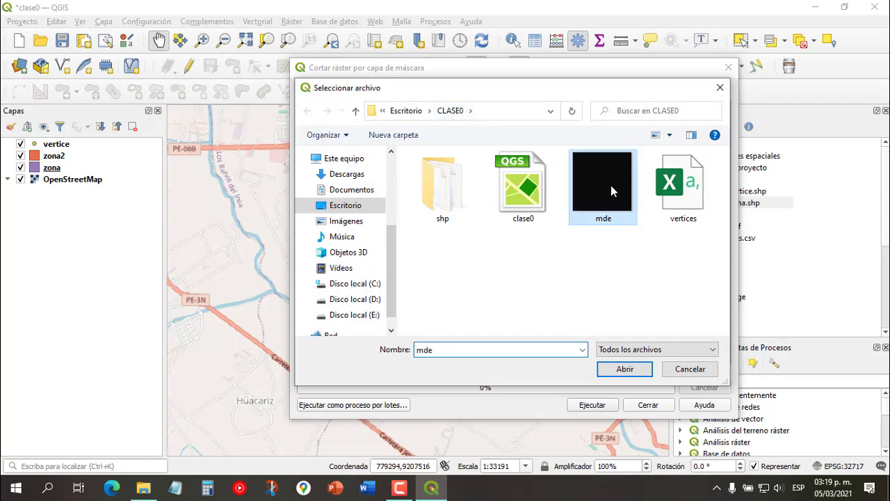
{"action": "left_click", "coordinate": [628, 369]}
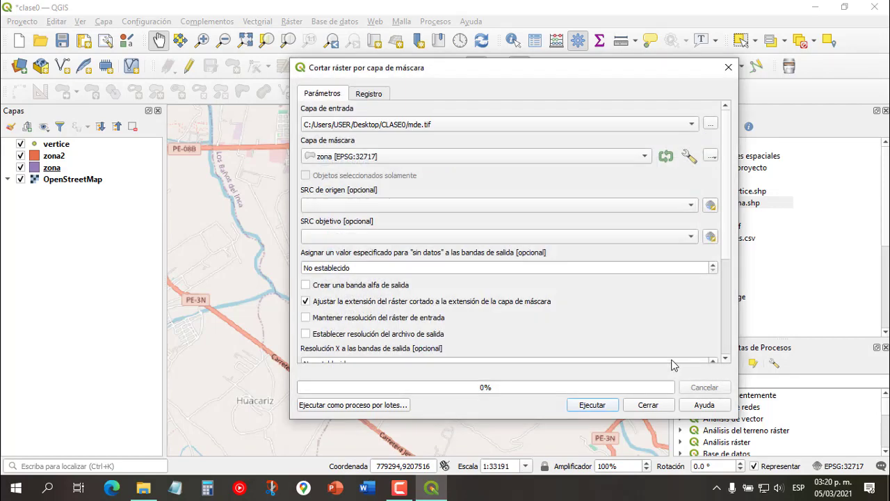
{"action": "left_click", "coordinate": [307, 153]}
{"action": "left_click", "coordinate": [344, 170]}
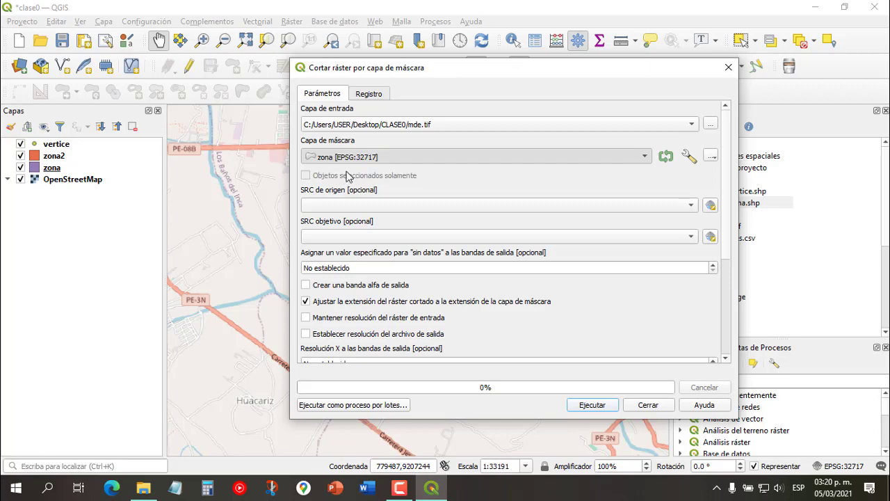
Step: Save the clipped raster as dem in the CLASE0 shp folder and run the algorithm
{"action": "left_click_drag", "start_coordinate": [730, 230], "coordinate": [730, 318]}
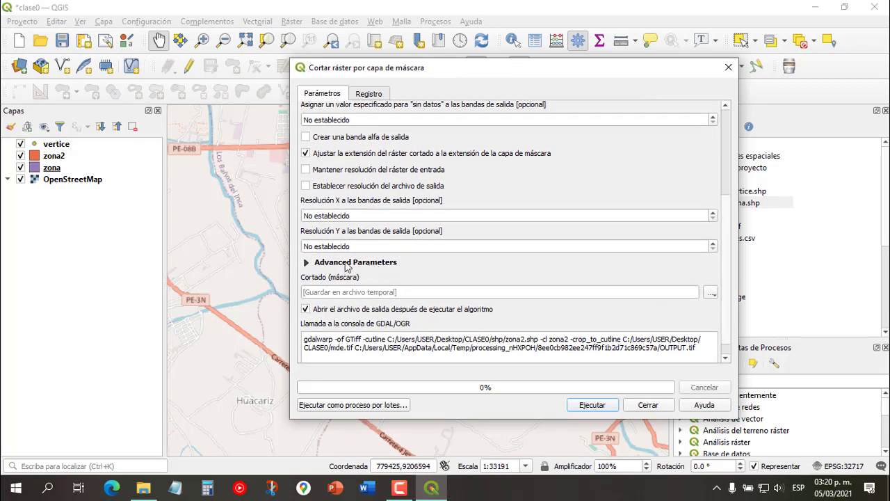
{"action": "left_click", "coordinate": [712, 295]}
{"action": "left_click", "coordinate": [744, 325]}
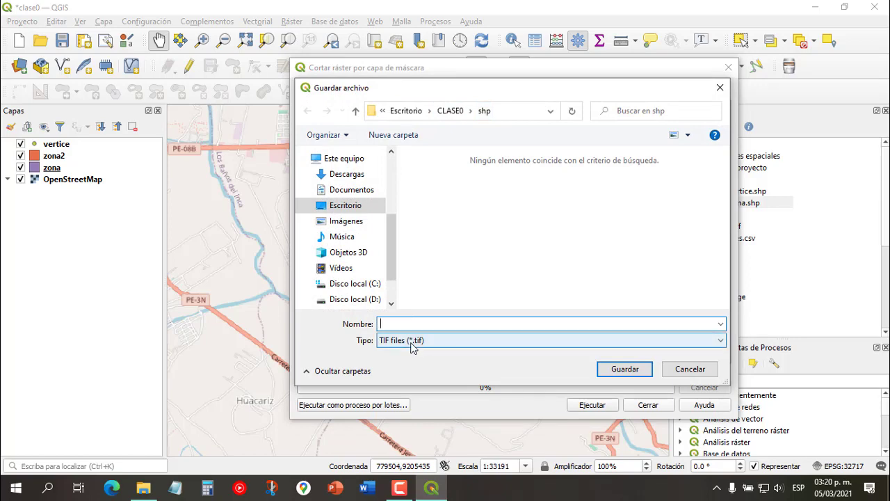
{"action": "type", "text": "dem"}
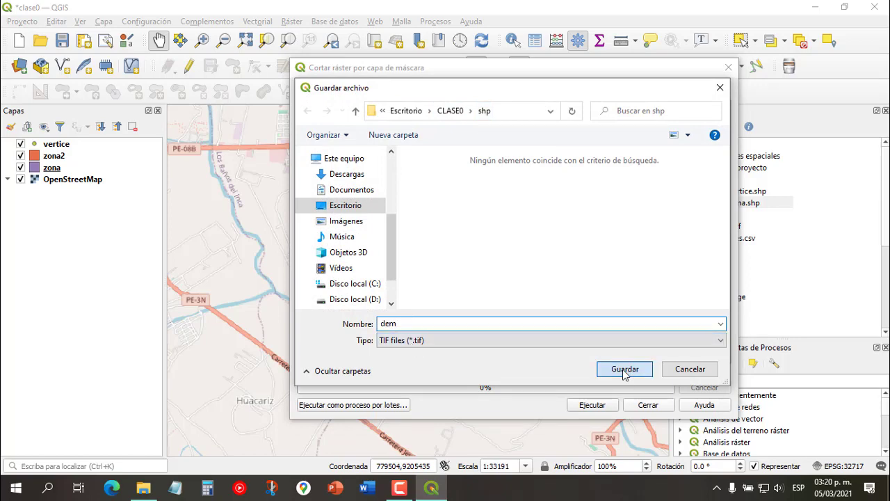
{"action": "left_click", "coordinate": [623, 372]}
{"action": "left_click", "coordinate": [602, 409]}
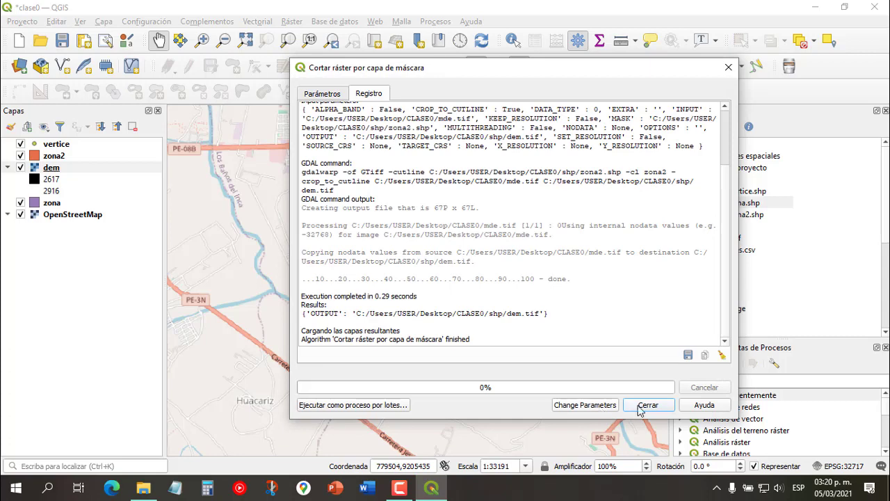
{"action": "left_click", "coordinate": [646, 405]}
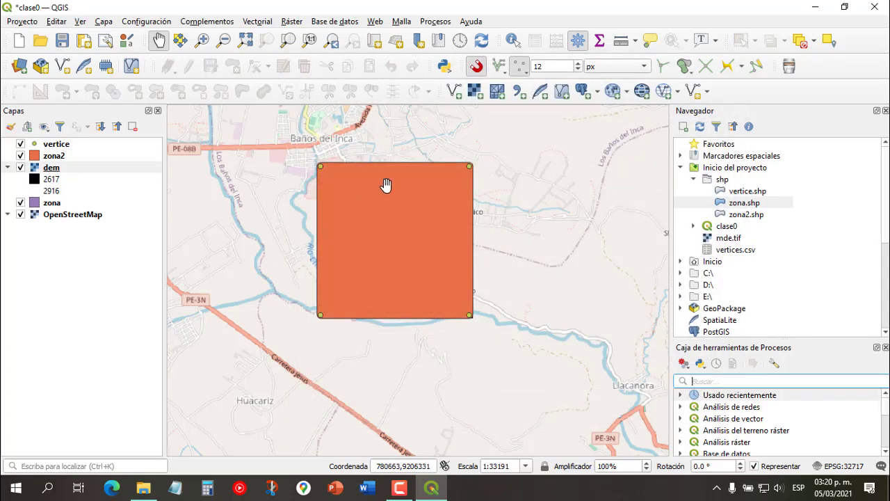
Step: Hide the zona2 layer and examine the clipped dem raster on the map
{"action": "left_click", "coordinate": [21, 156]}
{"action": "left_click_drag", "start_coordinate": [418, 173], "coordinate": [423, 174]}
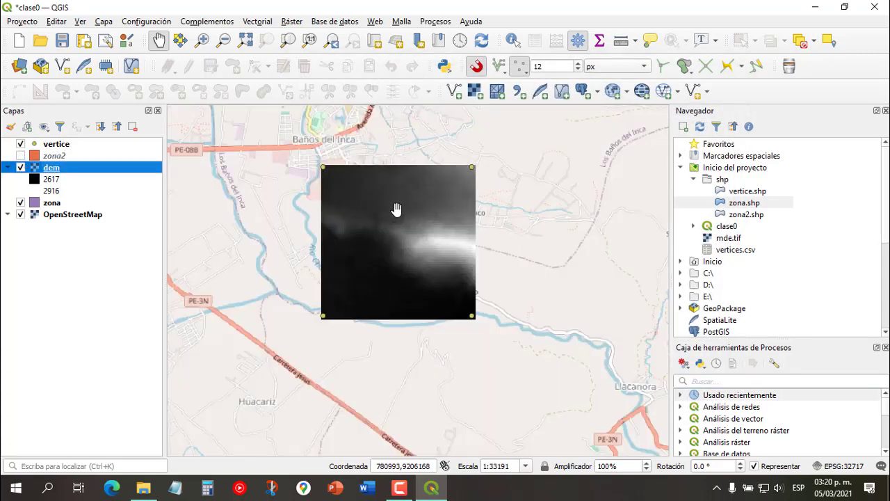
{"action": "scroll", "coordinate": [395, 209], "scroll_direction": "up", "scroll_amount": 1}
{"action": "left_click_drag", "start_coordinate": [465, 269], "coordinate": [477, 248]}
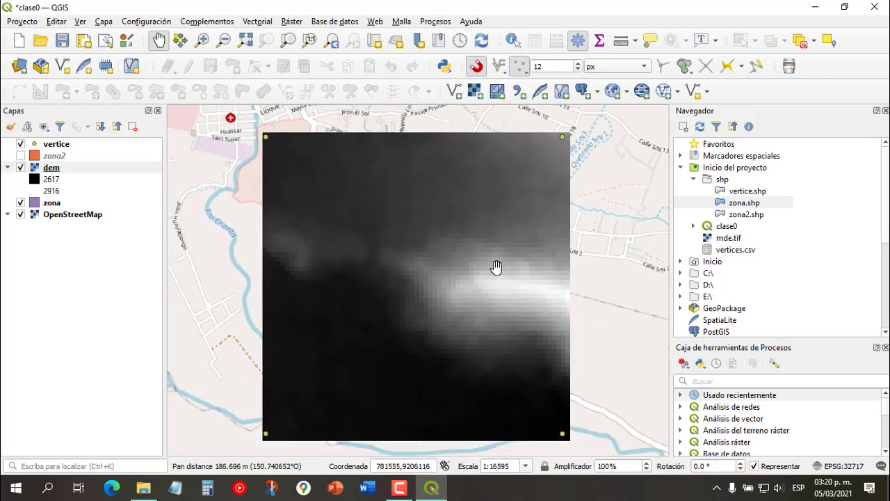
Step: Remove the zona2 layer from the project
{"action": "left_click", "coordinate": [29, 157]}
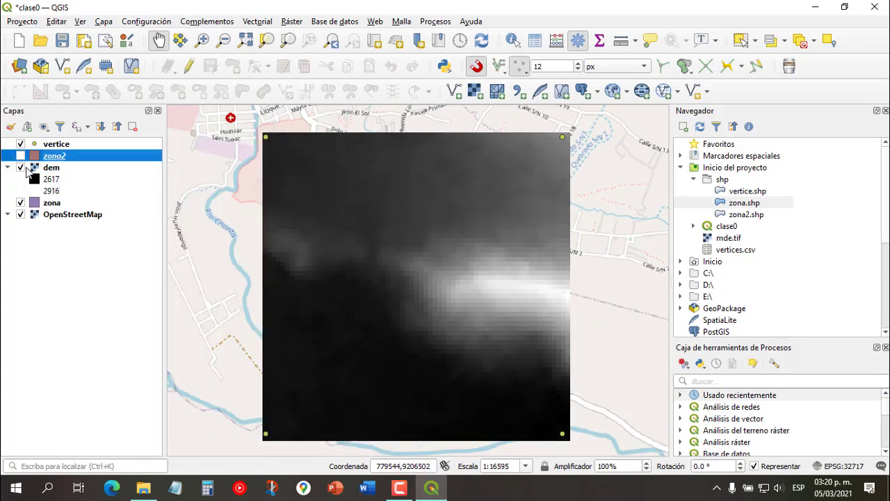
{"action": "right_click", "coordinate": [63, 160]}
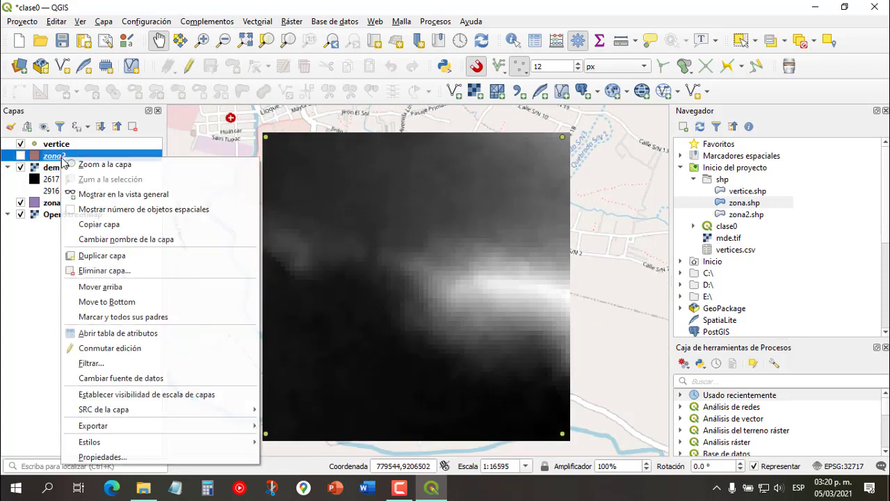
{"action": "left_click", "coordinate": [105, 271]}
{"action": "left_click", "coordinate": [426, 259]}
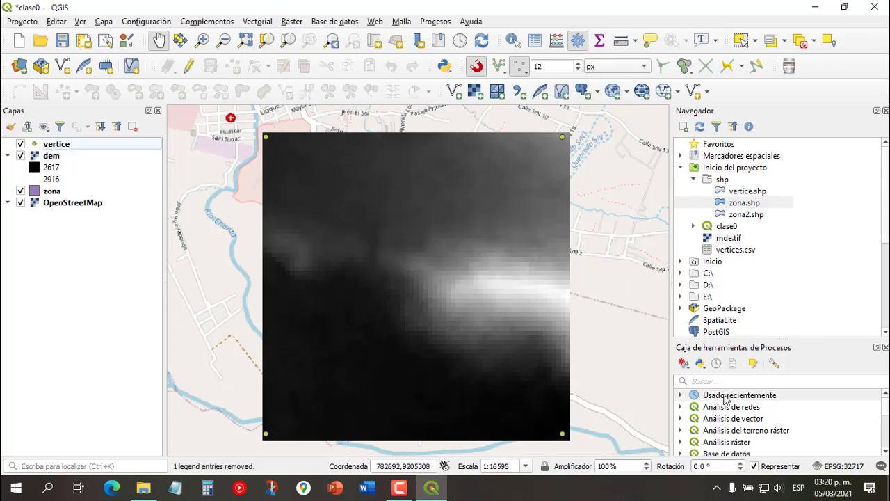
Step: Search the processing algorithms for sombra and open the terrain analysis Hillshade tool with dem as the elevation layer
{"action": "left_click", "coordinate": [292, 23]}
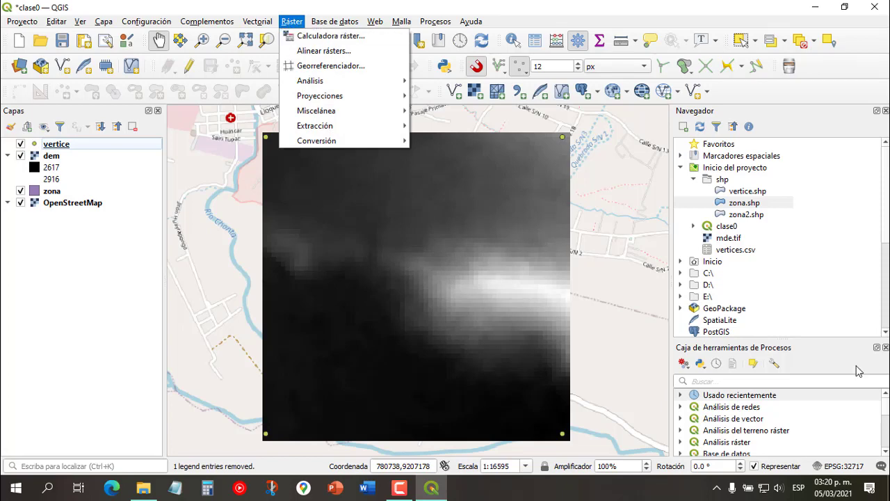
{"action": "left_click", "coordinate": [724, 380]}
{"action": "type", "text": "sombra"}
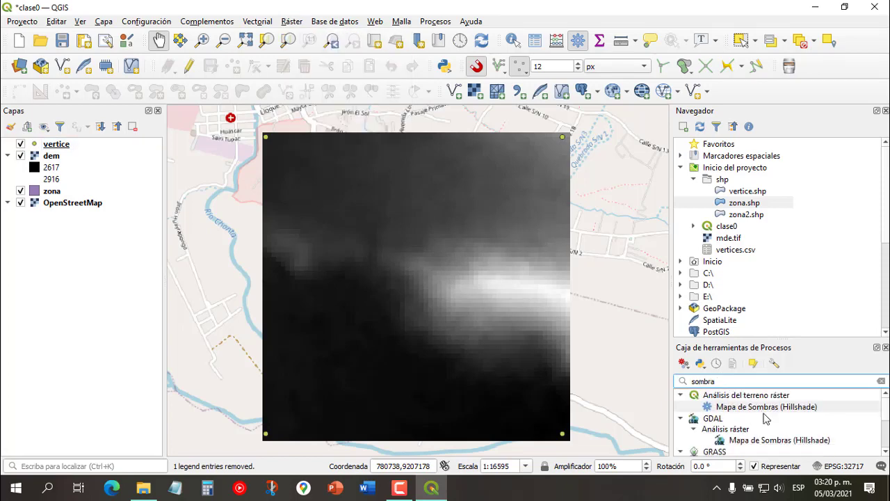
{"action": "double_click", "coordinate": [766, 406]}
{"action": "left_click", "coordinate": [364, 124]}
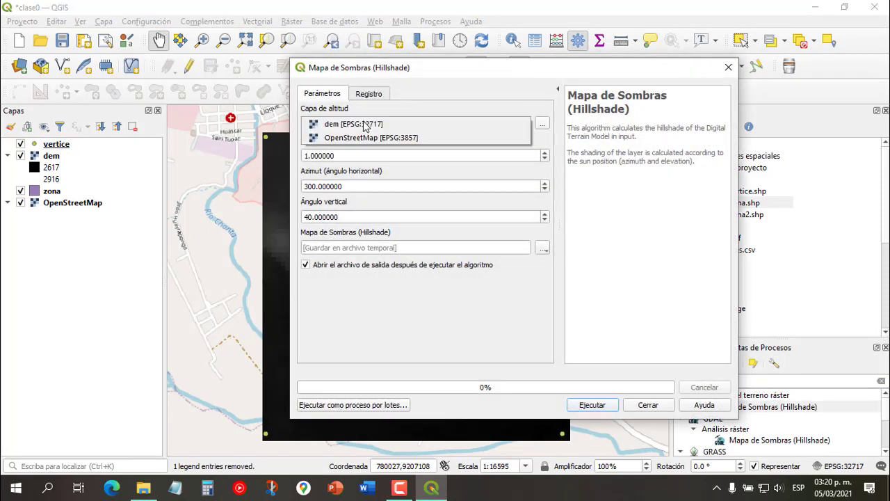
{"action": "left_click", "coordinate": [346, 125]}
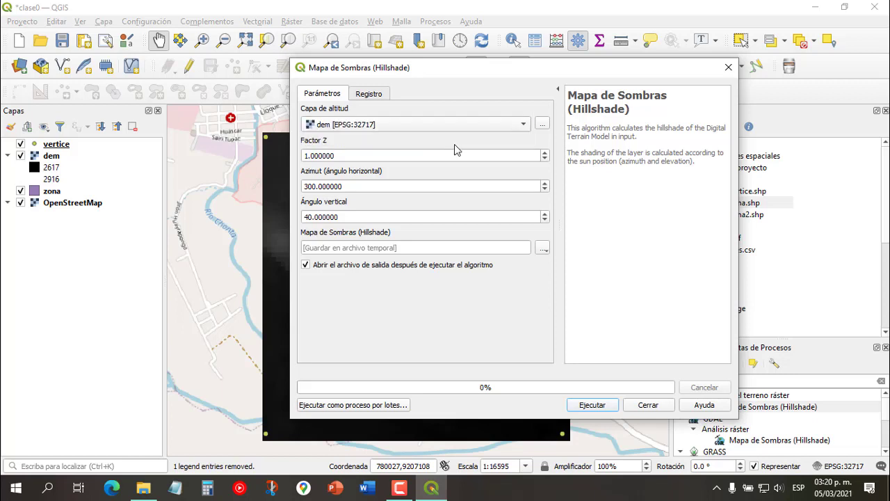
Step: Set the hillshade azimuth to 15 and the vertical angle to 45
{"action": "left_click", "coordinate": [314, 186]}
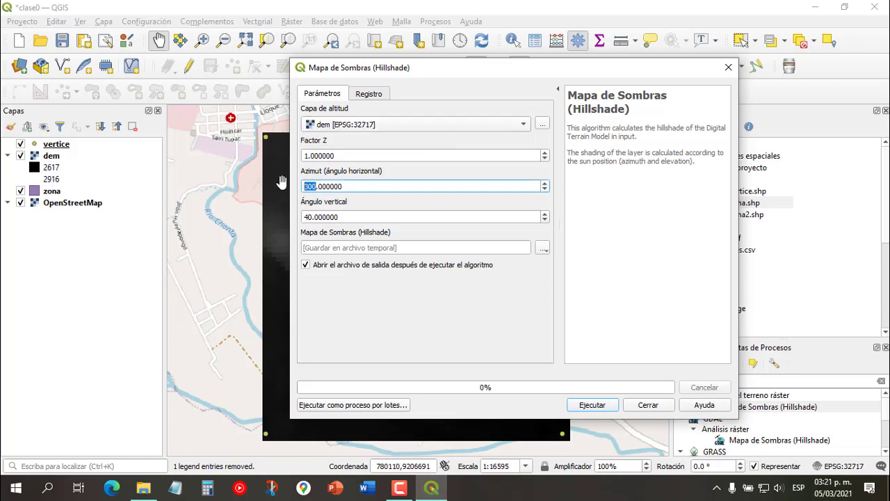
{"action": "type", "text": "15"}
{"action": "left_click_drag", "start_coordinate": [442, 70], "coordinate": [651, 67]}
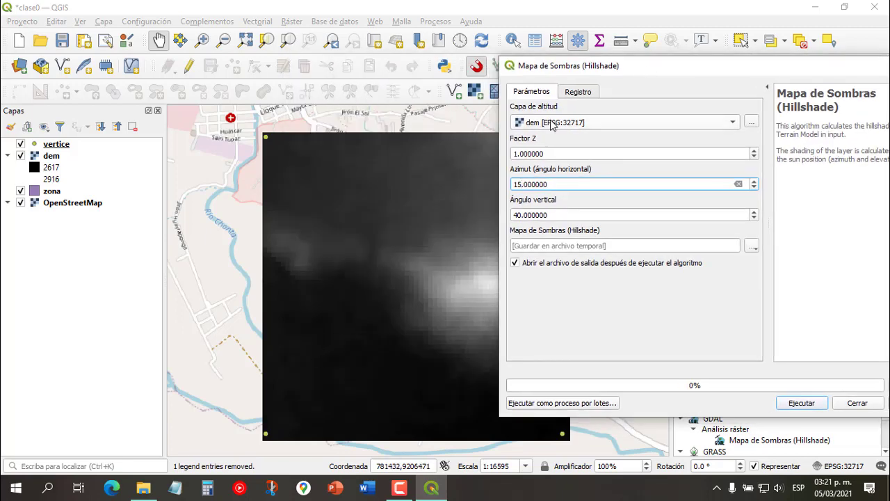
{"action": "left_click_drag", "start_coordinate": [593, 66], "coordinate": [394, 54]}
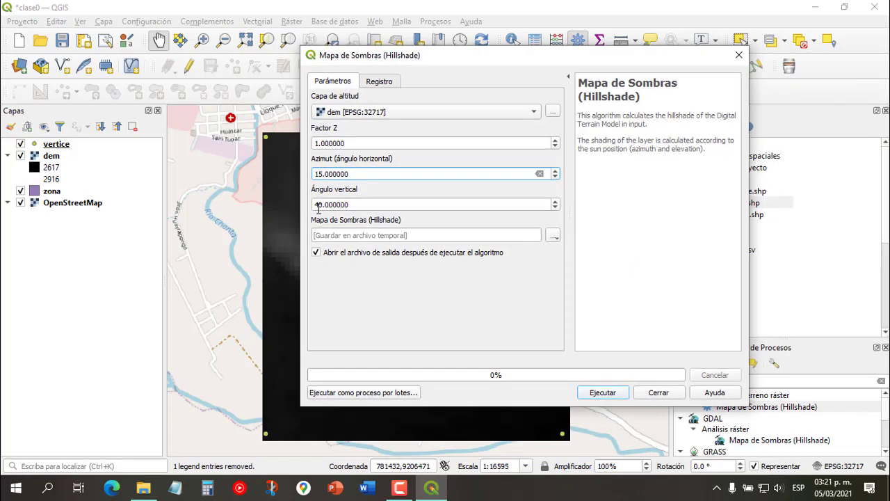
{"action": "left_click_drag", "start_coordinate": [317, 208], "coordinate": [322, 208]}
{"action": "type", "text": "5"}
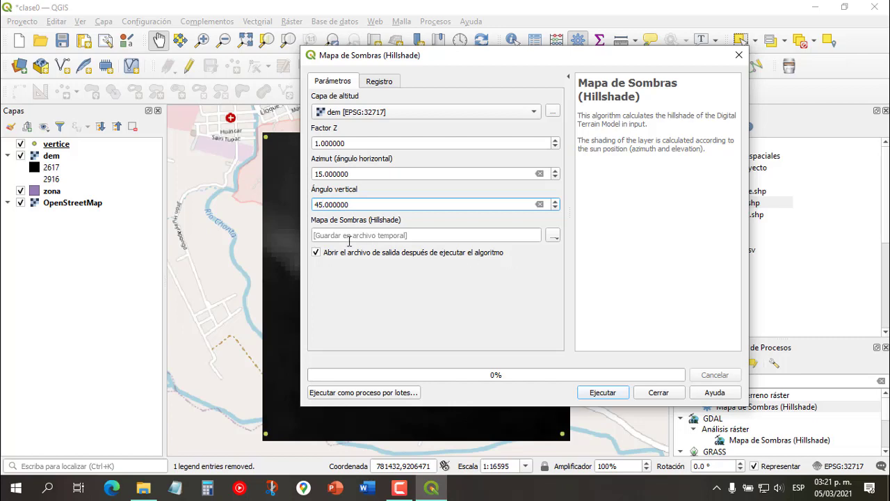
Step: Name the hillshade output file sombra in the CLASE0 shp folder
{"action": "left_click", "coordinate": [553, 235]}
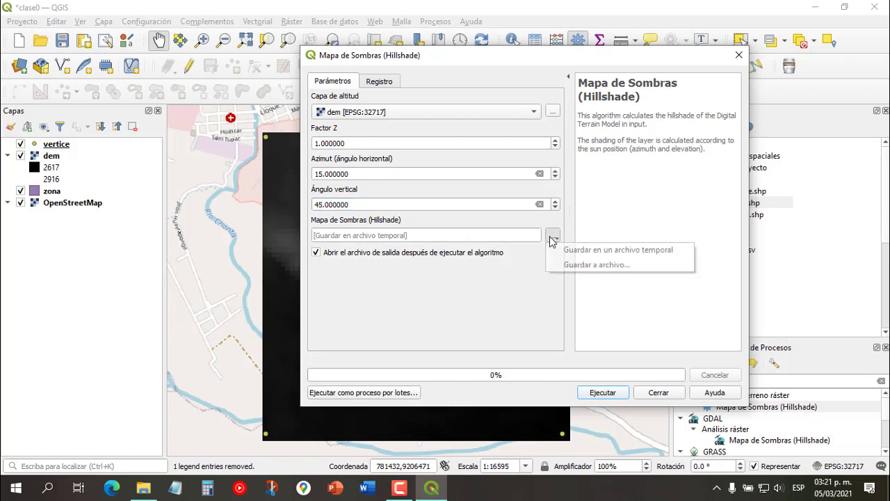
{"action": "left_click", "coordinate": [599, 268]}
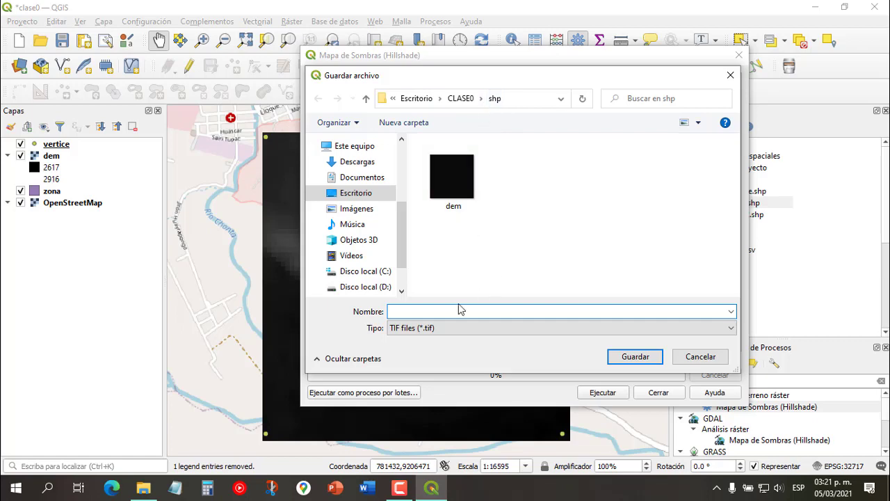
{"action": "type", "text": "sombra"}
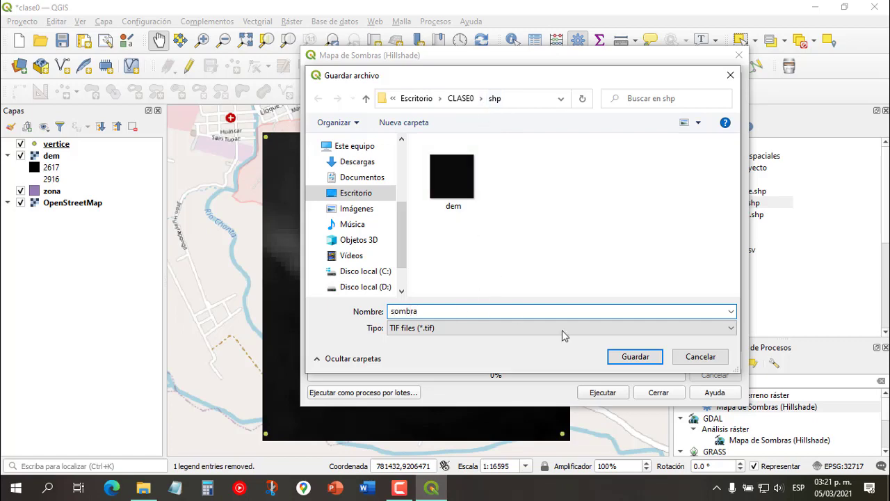
Step: Save the hillshade output as sombra in the shp folder and run the Mapa de Sombras tool
{"action": "left_click", "coordinate": [630, 357]}
{"action": "left_click", "coordinate": [603, 392]}
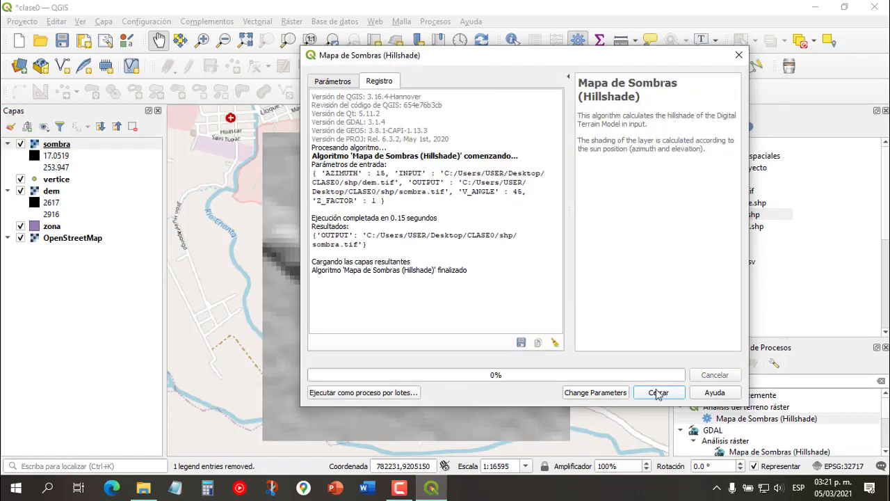
{"action": "left_click", "coordinate": [658, 392]}
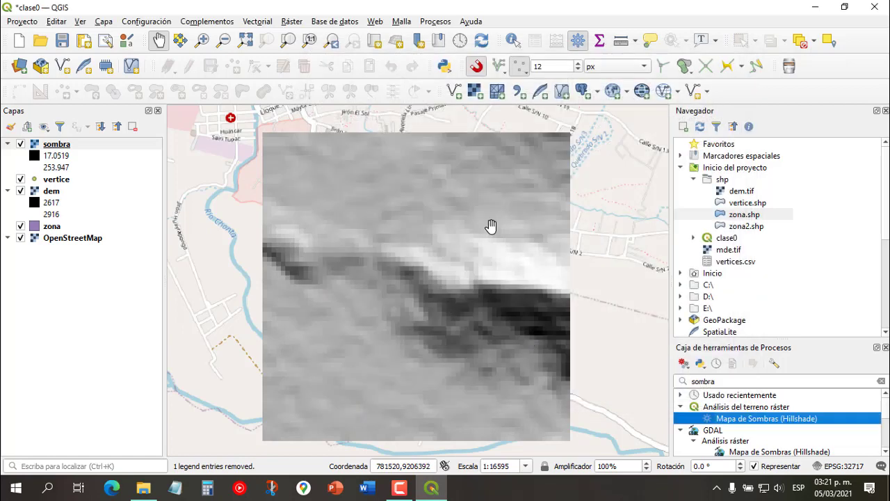
Step: Search the processing tools for curvas, open GDAL's Curvas de nivel, and set dem as its input layer
{"action": "double_click", "coordinate": [703, 381]}
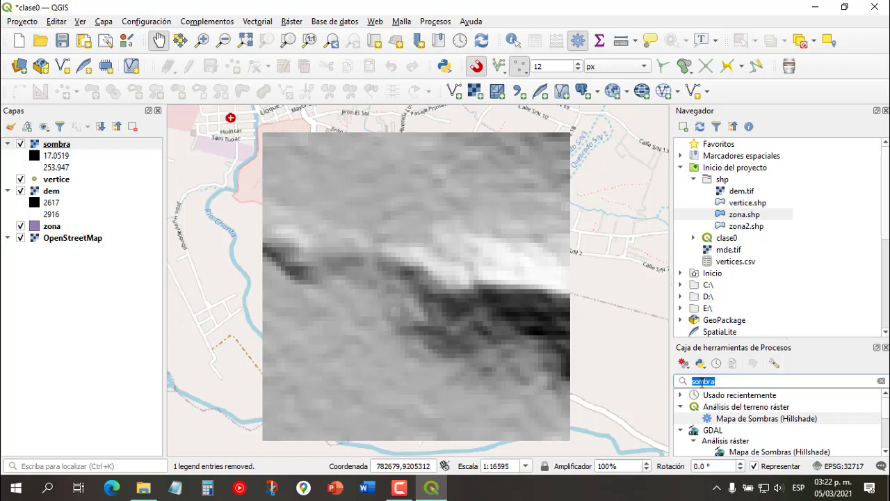
{"action": "type", "text": "curvas"}
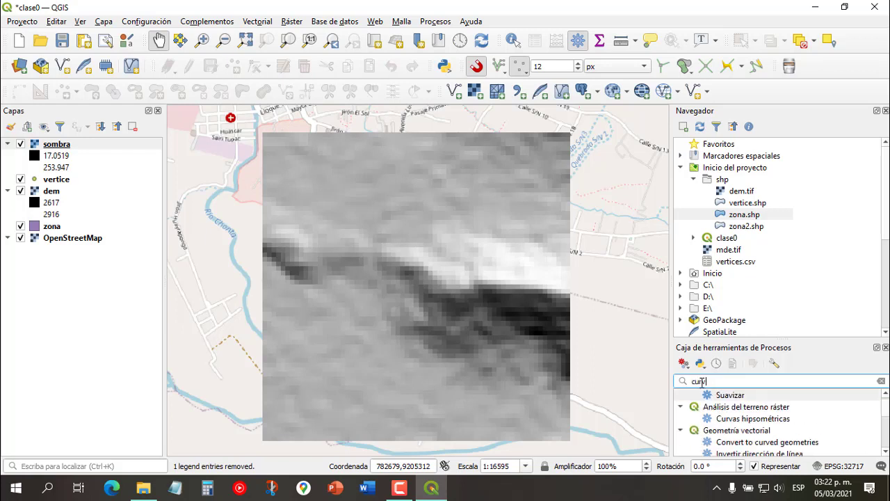
{"action": "left_click", "coordinate": [749, 417]}
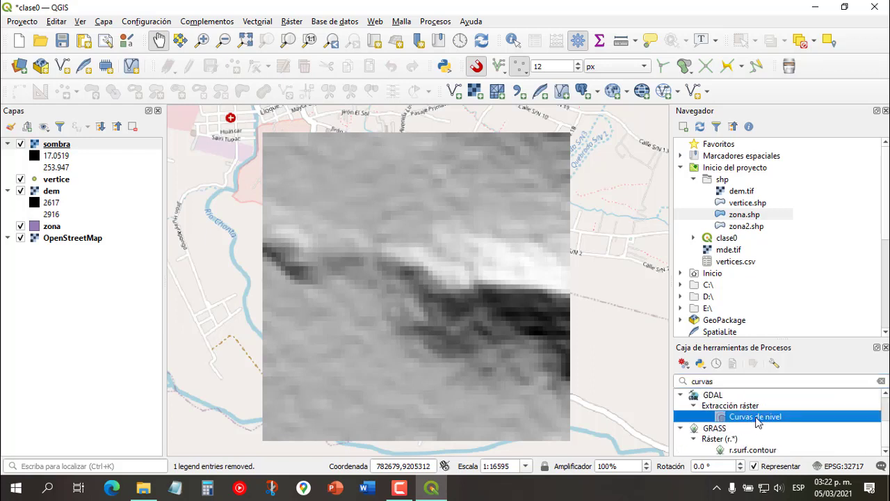
{"action": "double_click", "coordinate": [757, 417]}
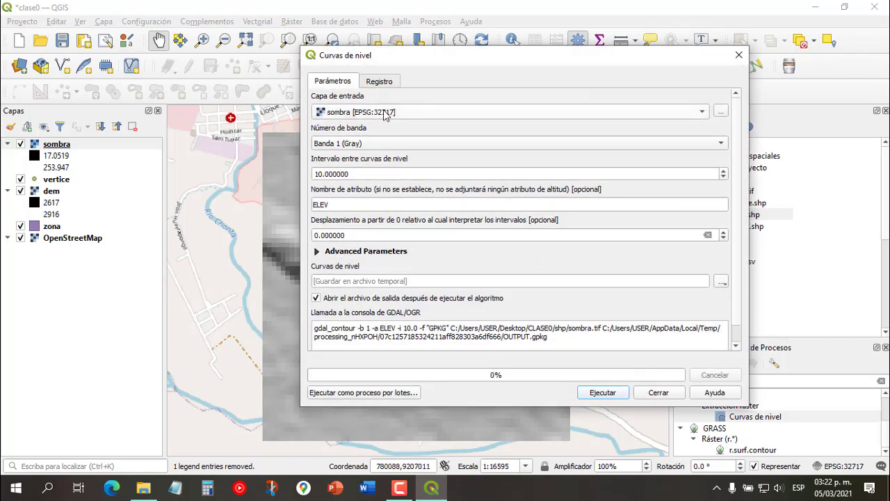
{"action": "left_click", "coordinate": [359, 112]}
{"action": "left_click", "coordinate": [362, 84]}
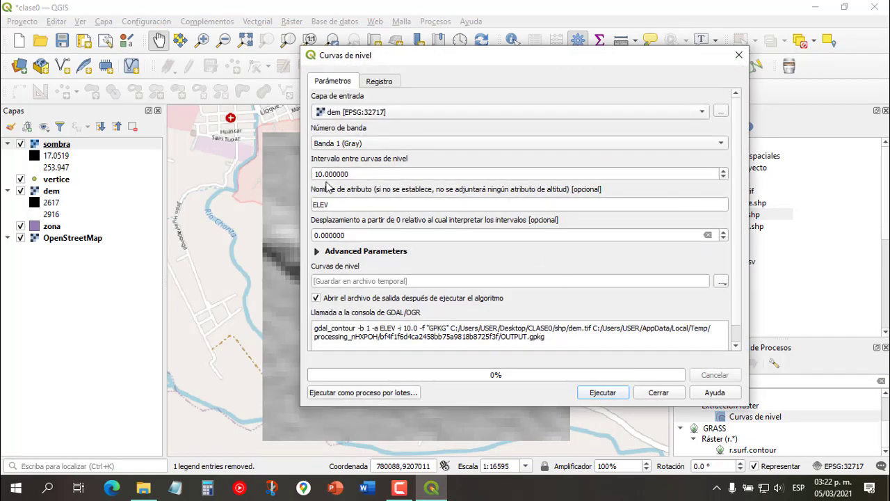
Step: Set the contour output to a shapefile named c10 in the shp folder and run the contour generation
{"action": "left_click", "coordinate": [721, 282]}
{"action": "left_click", "coordinate": [748, 310]}
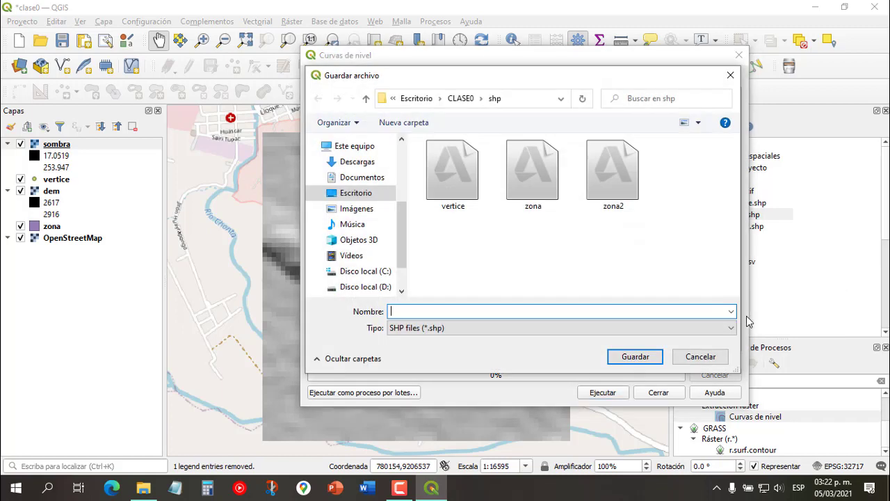
{"action": "type", "text": "c10"}
{"action": "left_click", "coordinate": [636, 357]}
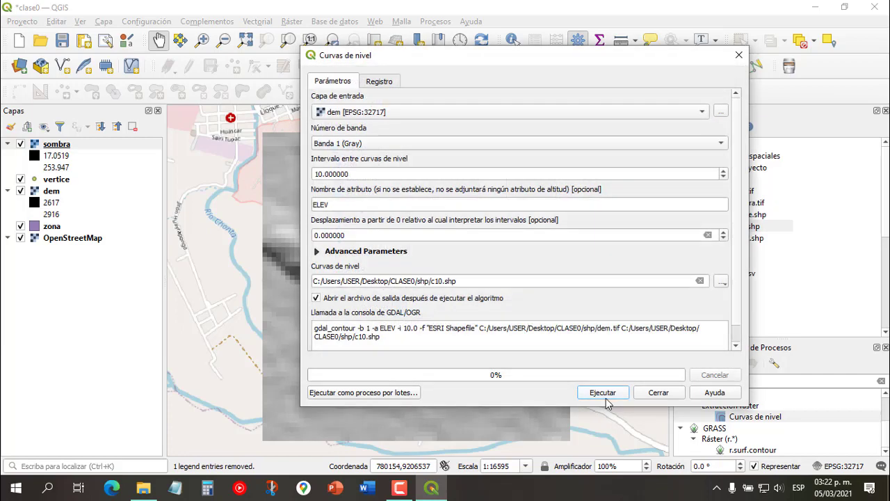
{"action": "left_click", "coordinate": [603, 392]}
{"action": "left_click", "coordinate": [657, 392]}
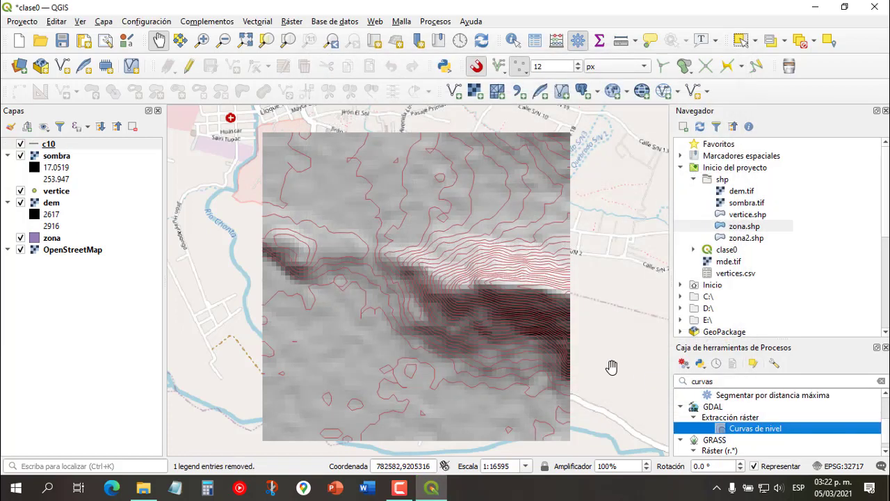
Step: Smooth the c10 contours with the Suavizar tool, saving the result as shapefile c10s in the shp folder
{"action": "double_click", "coordinate": [706, 381]}
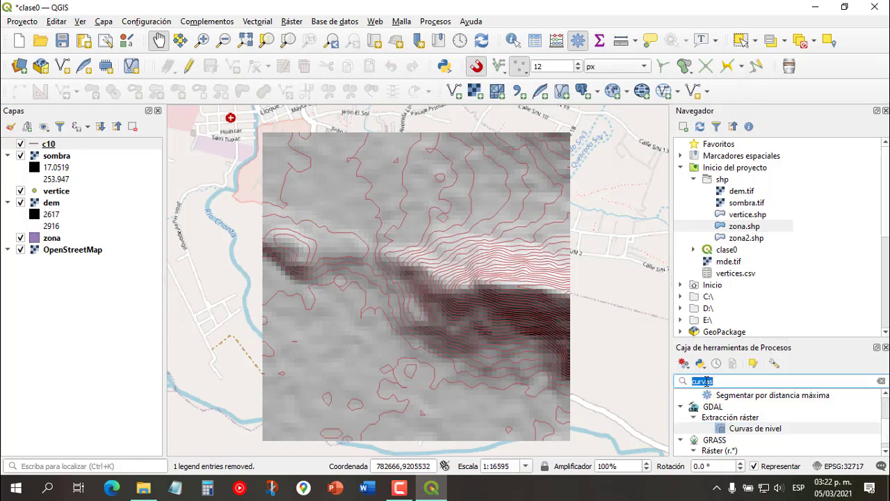
{"action": "type", "text": "suavizar"}
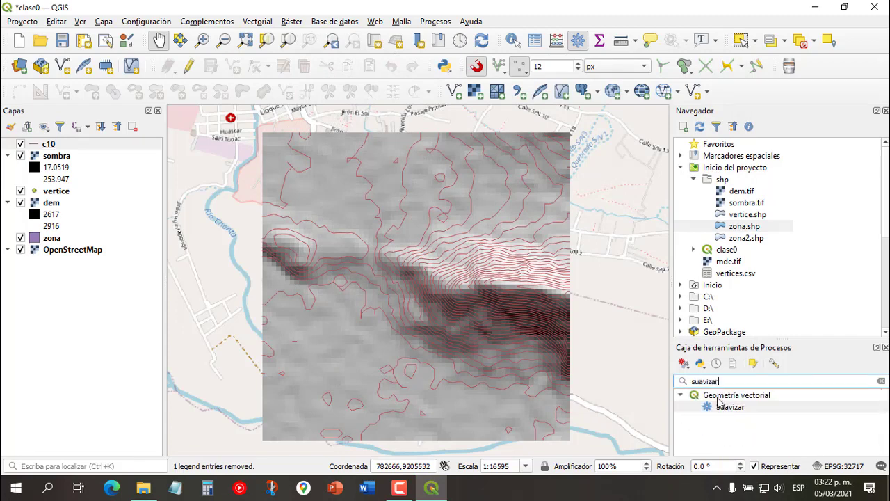
{"action": "double_click", "coordinate": [738, 411]}
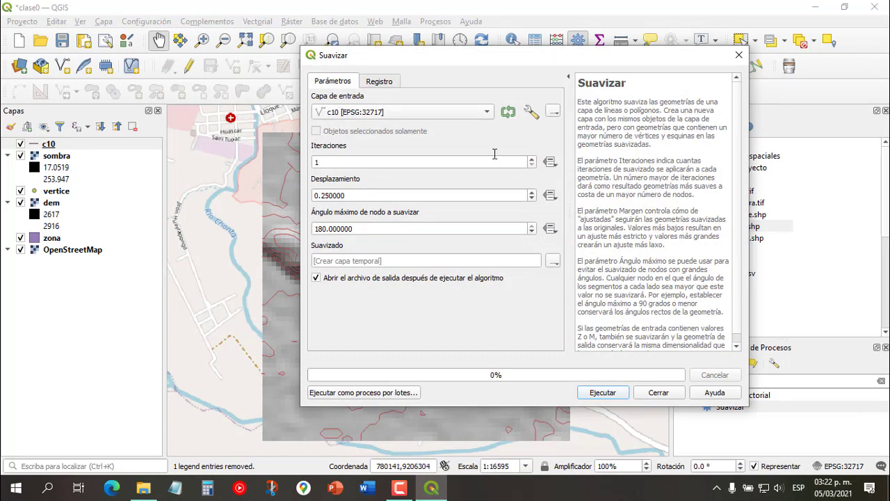
{"action": "left_click_drag", "start_coordinate": [483, 60], "coordinate": [529, 59]}
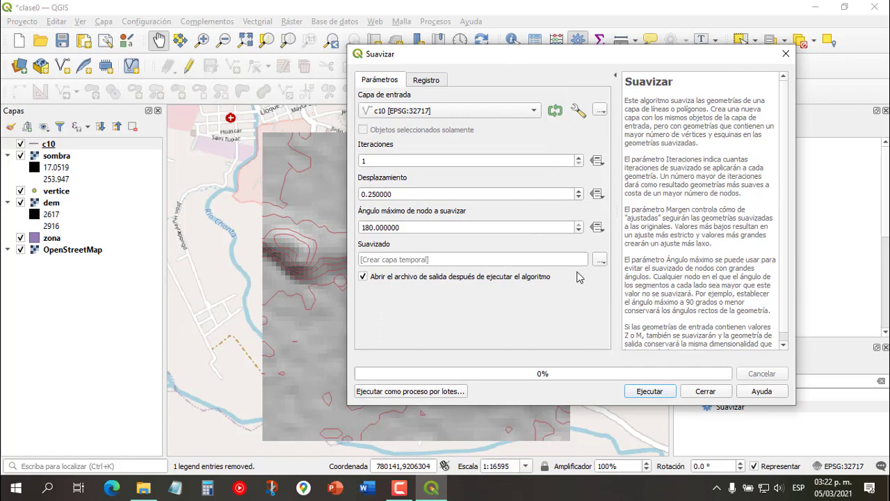
{"action": "left_click", "coordinate": [602, 263]}
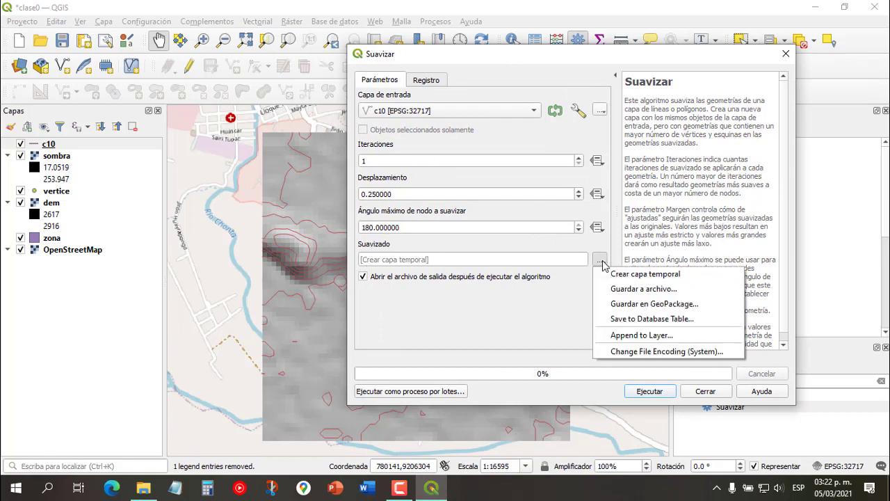
{"action": "left_click", "coordinate": [640, 288]}
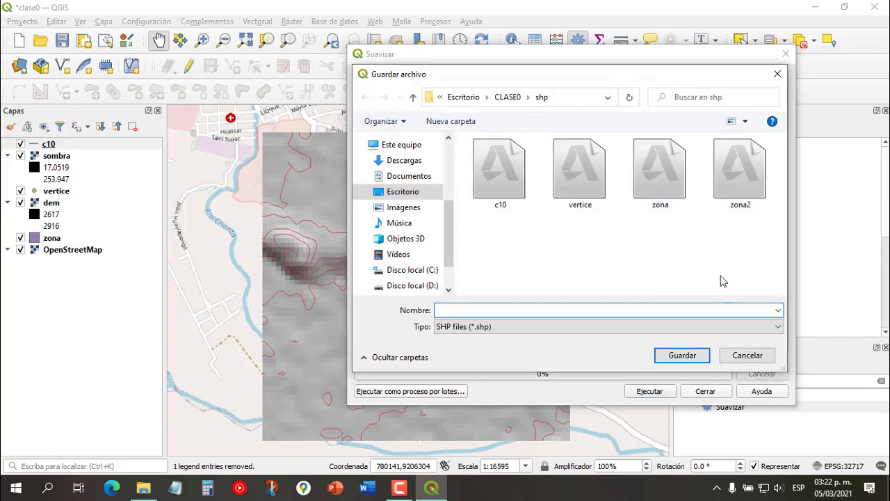
{"action": "type", "text": "c10s"}
{"action": "left_click", "coordinate": [685, 358]}
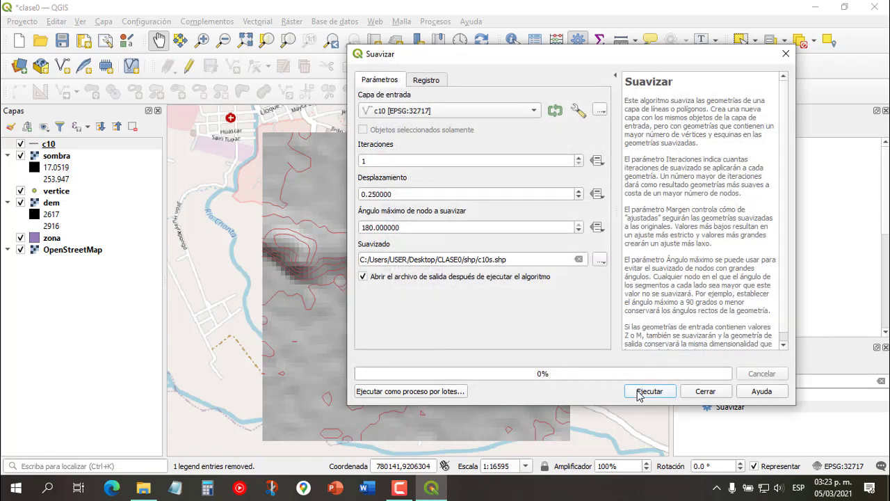
{"action": "left_click", "coordinate": [637, 393]}
{"action": "left_click", "coordinate": [705, 390]}
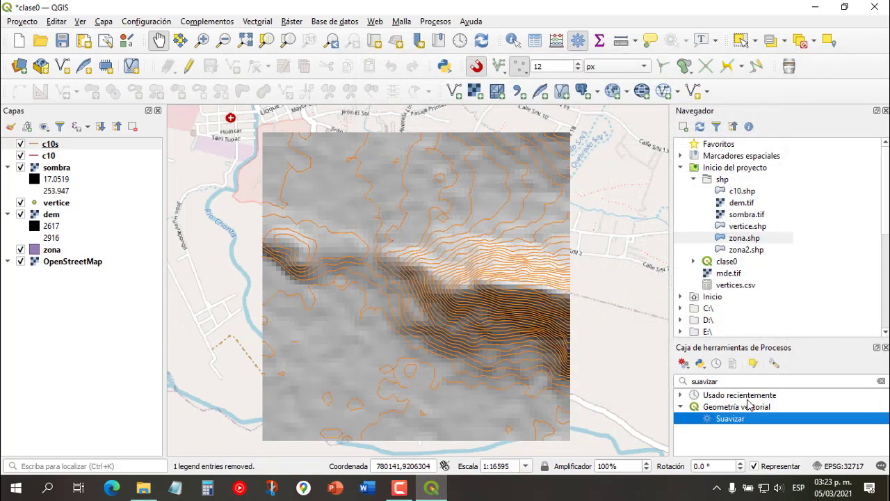
Step: Find the vector overlay tool Cortar and set zona as the overlay layer for clipping c10s
{"action": "double_click", "coordinate": [710, 381]}
{"action": "type", "text": "cortar"}
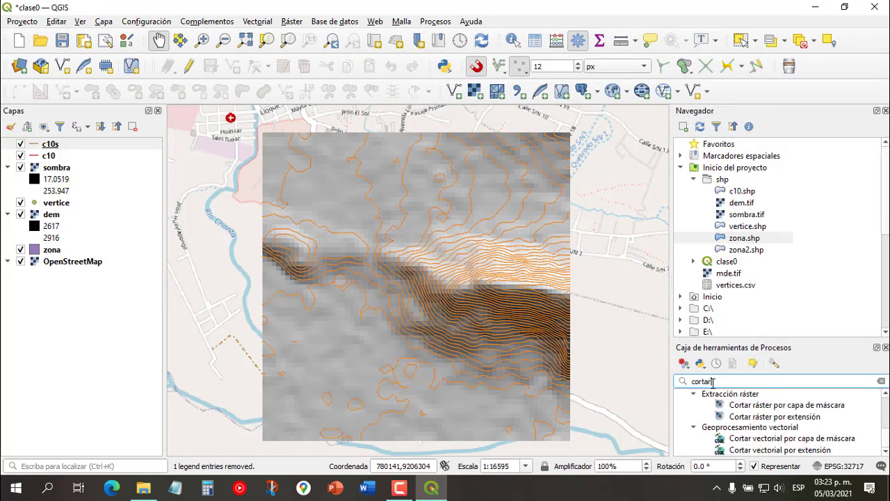
{"action": "scroll", "coordinate": [695, 431], "scroll_direction": "down", "scroll_amount": 2}
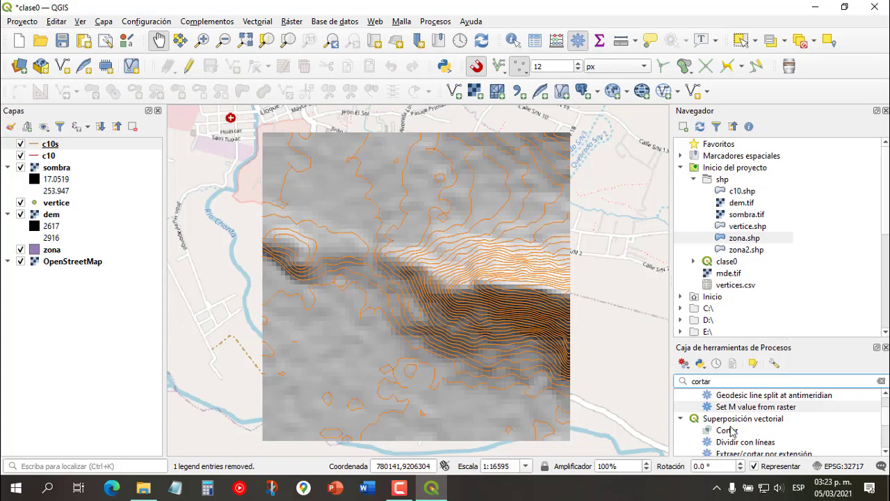
{"action": "double_click", "coordinate": [727, 430]}
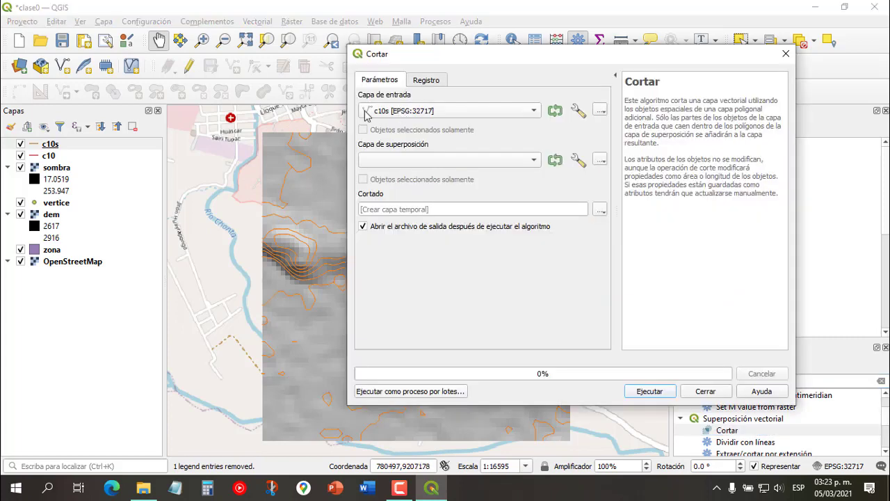
{"action": "left_click", "coordinate": [411, 163]}
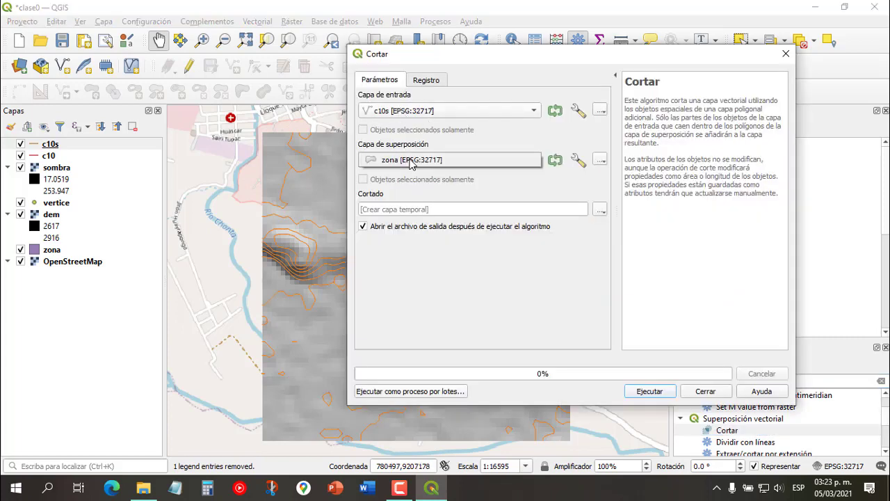
{"action": "left_click", "coordinate": [410, 162]}
Step: Set the clipped output to a shapefile named c10sc in the shp folder and run the clip
{"action": "left_click", "coordinate": [599, 210]}
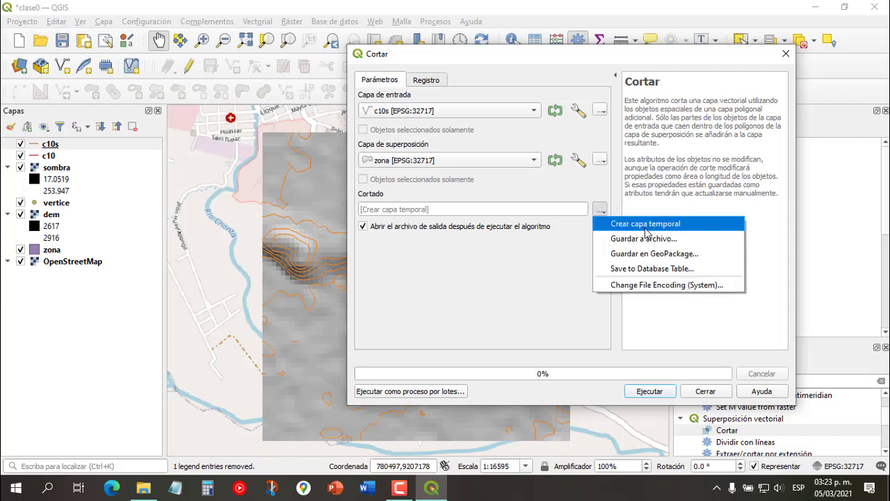
{"action": "left_click", "coordinate": [645, 239]}
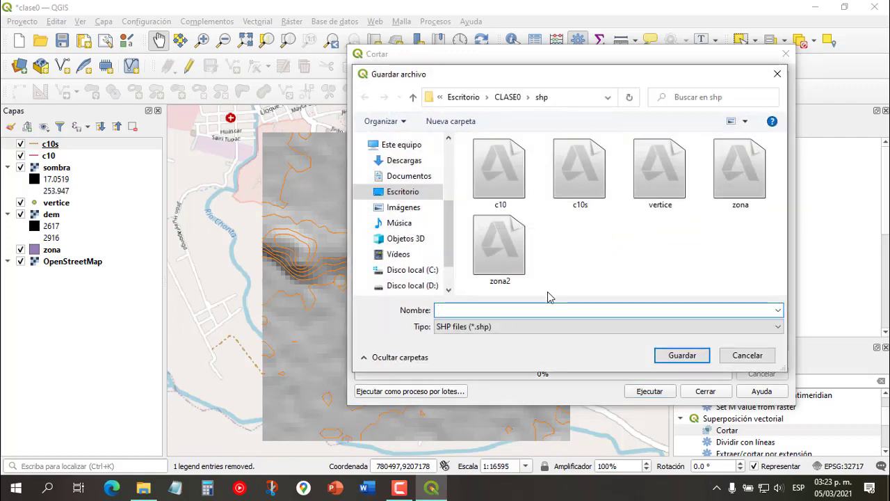
{"action": "type", "text": "c10sc"}
{"action": "left_click", "coordinate": [680, 356]}
{"action": "left_click", "coordinate": [650, 391]}
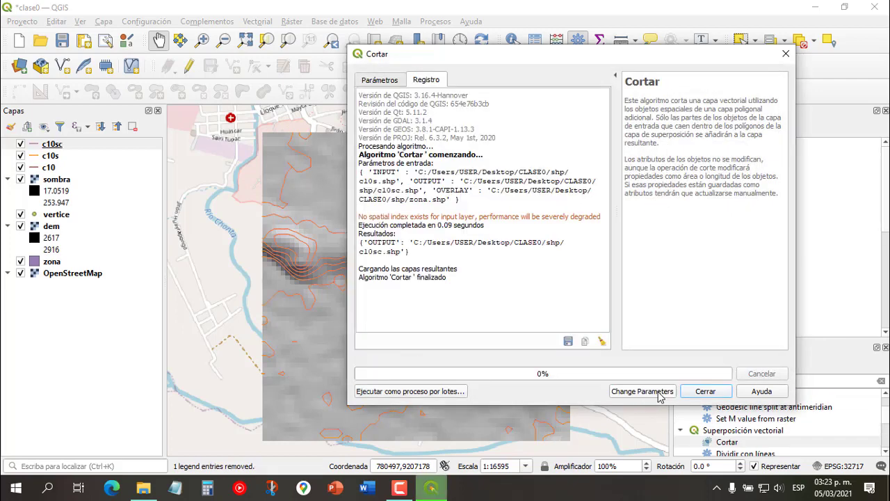
{"action": "left_click", "coordinate": [705, 390]}
Step: Remove the c10s and c10 layers from the project
{"action": "left_click", "coordinate": [59, 157]}
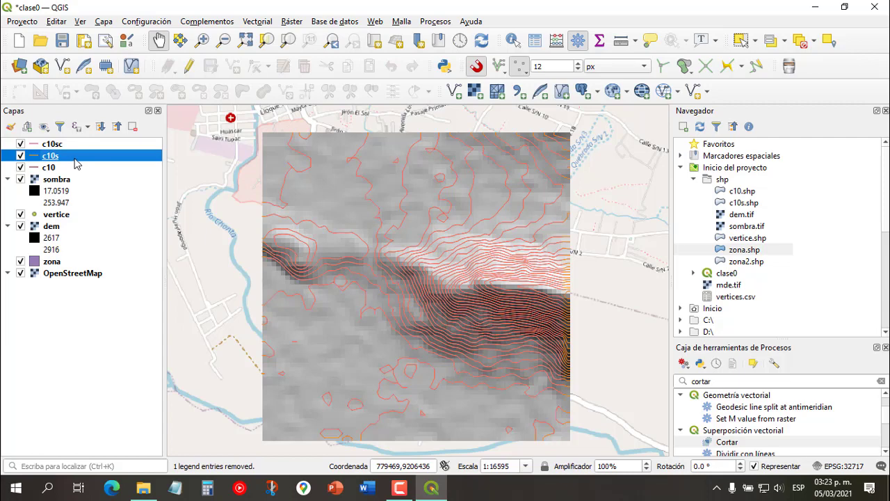
{"action": "right_click", "coordinate": [76, 159]}
{"action": "left_click", "coordinate": [123, 271]}
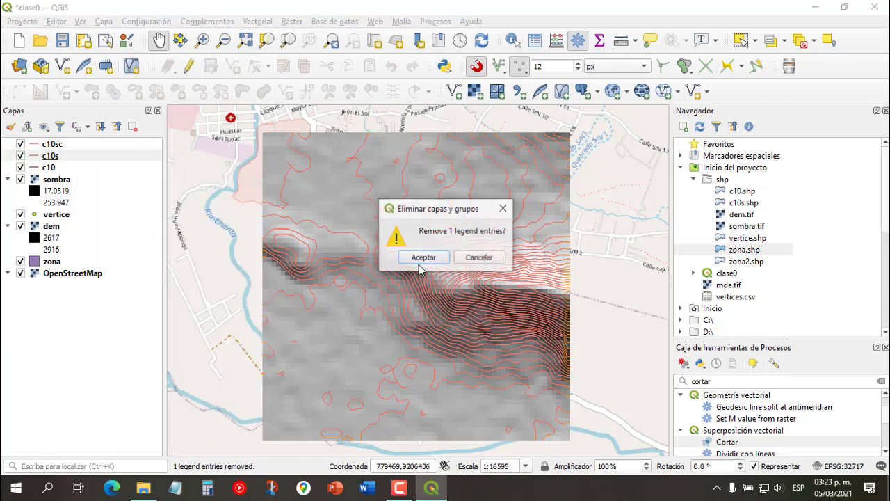
{"action": "left_click", "coordinate": [423, 265]}
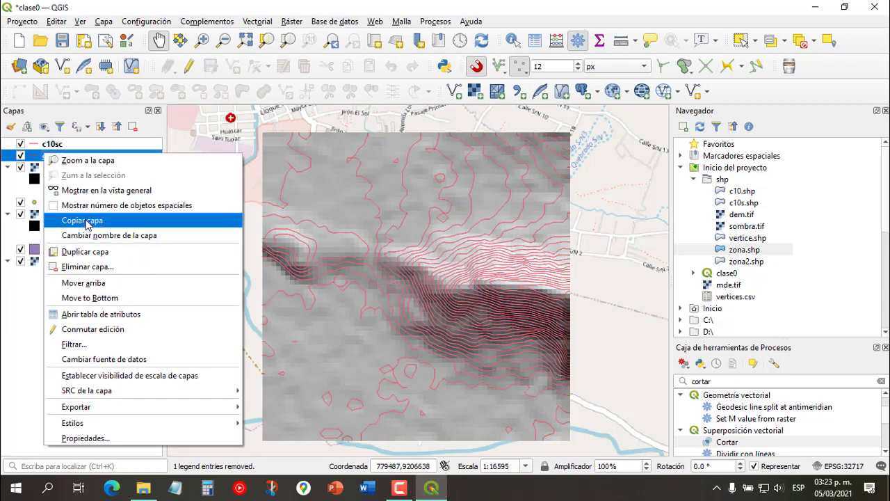
{"action": "left_click", "coordinate": [93, 267]}
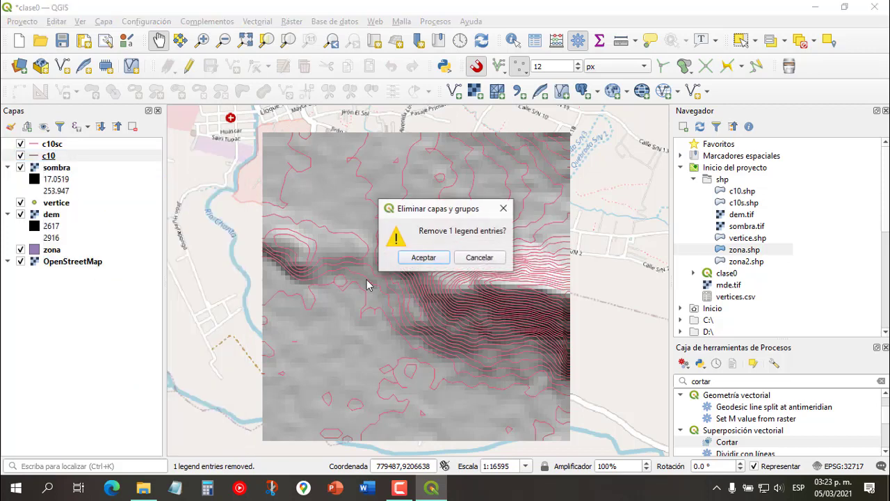
{"action": "left_click", "coordinate": [428, 257]}
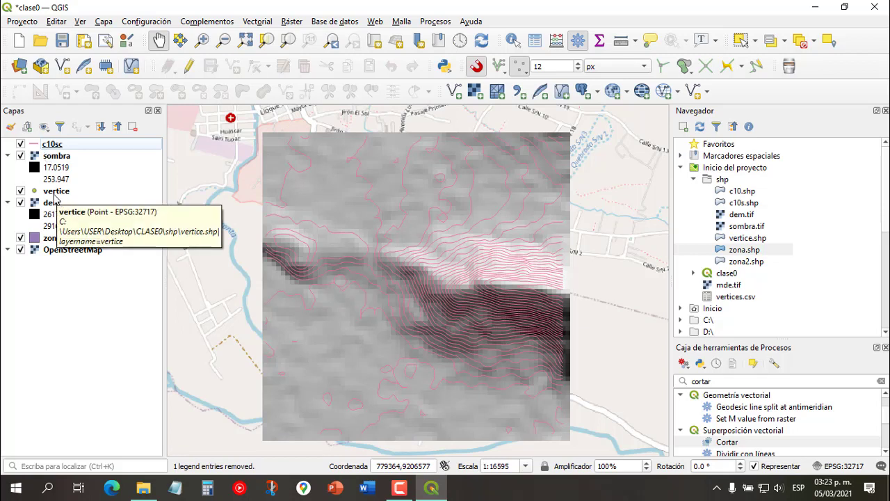
Step: Reorder the layers so vertice is on top, zona sits directly below c10sc, and sombra sits below dem
{"action": "left_click_drag", "start_coordinate": [58, 197], "coordinate": [70, 143]}
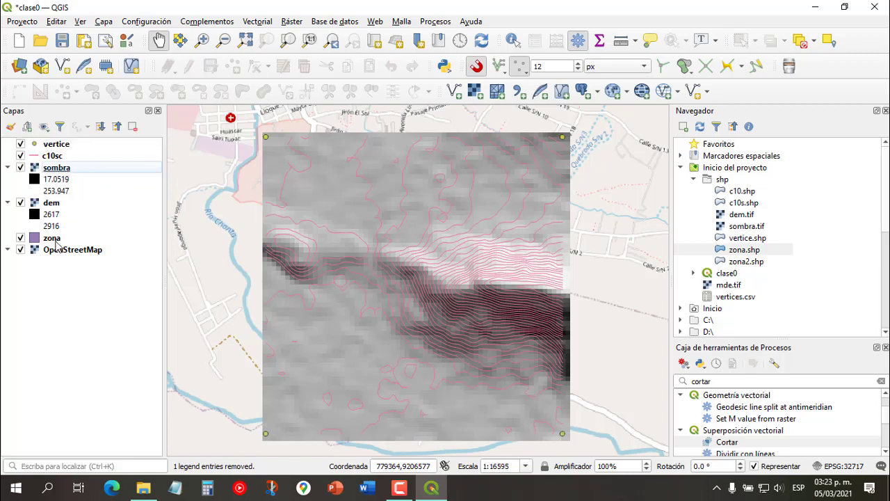
{"action": "mouse_move", "coordinate": [55, 244]}
{"action": "left_mouse_down"}
{"action": "mouse_move", "coordinate": [100, 176]}
{"action": "mouse_move", "coordinate": [97, 164]}
{"action": "left_mouse_up"}
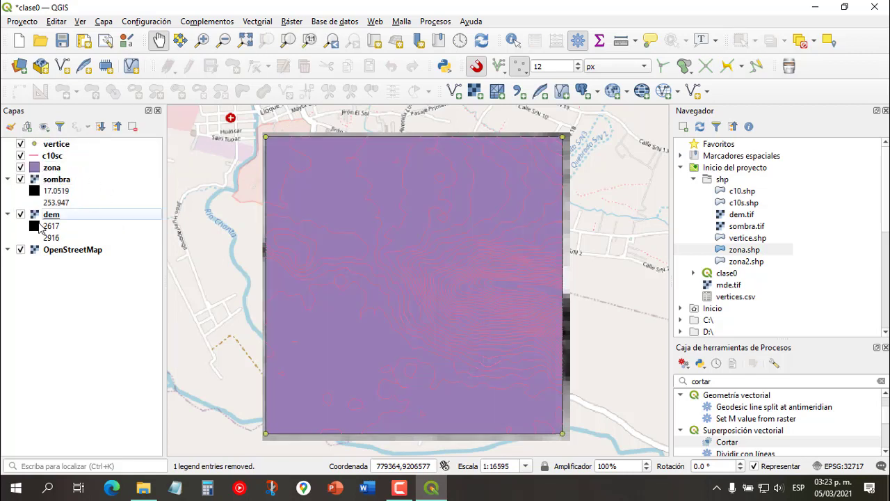
{"action": "left_click", "coordinate": [59, 180]}
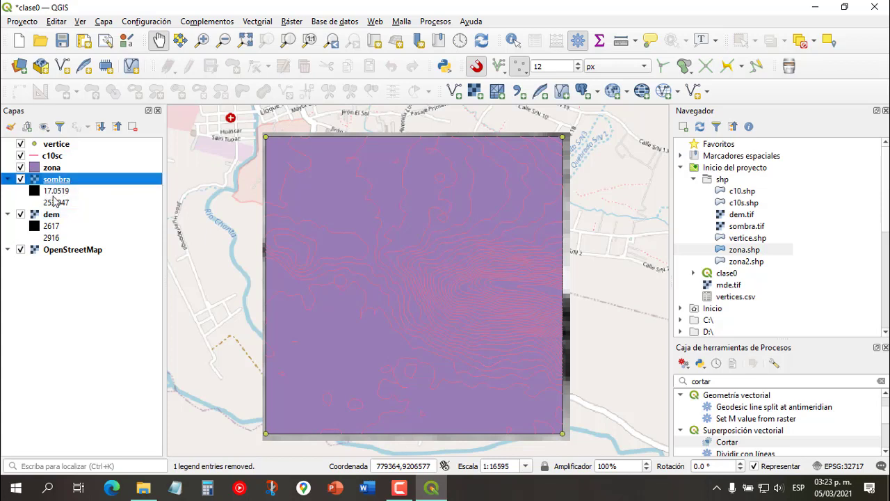
{"action": "left_click_drag", "start_coordinate": [66, 186], "coordinate": [78, 230]}
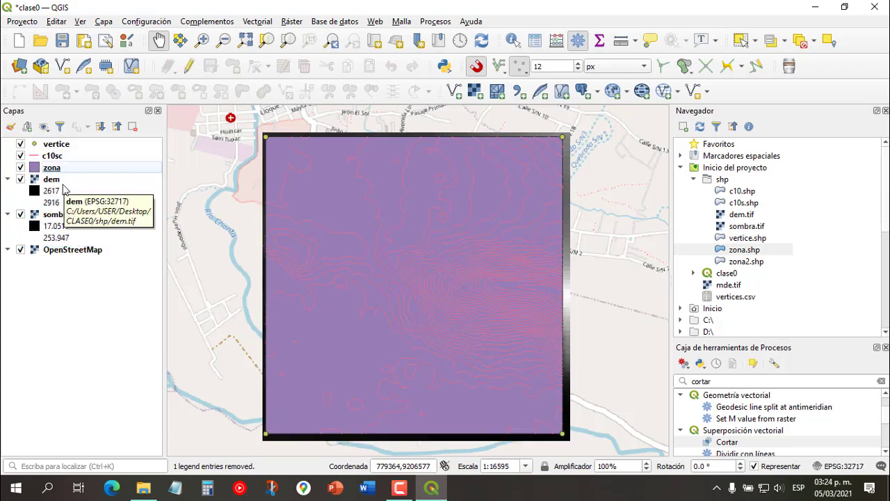
Step: Give the vertice layer the dot red marker symbol and set its simple marker size to 3 mm
{"action": "left_click", "coordinate": [56, 146]}
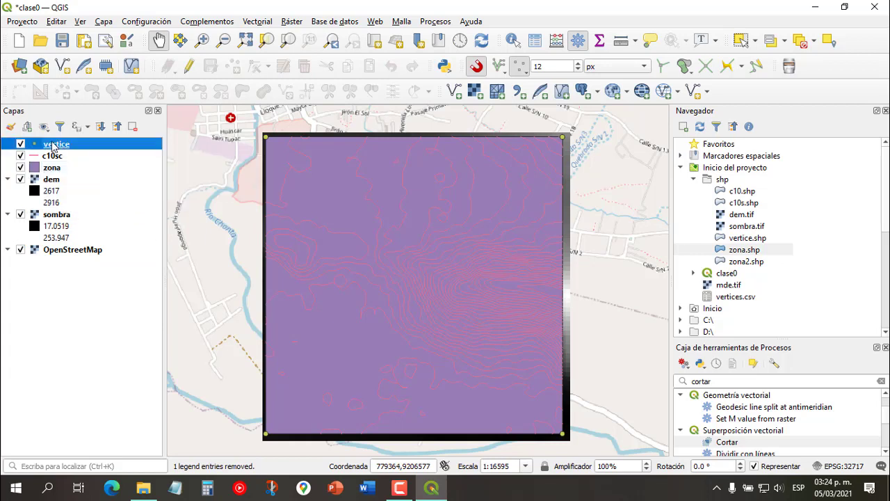
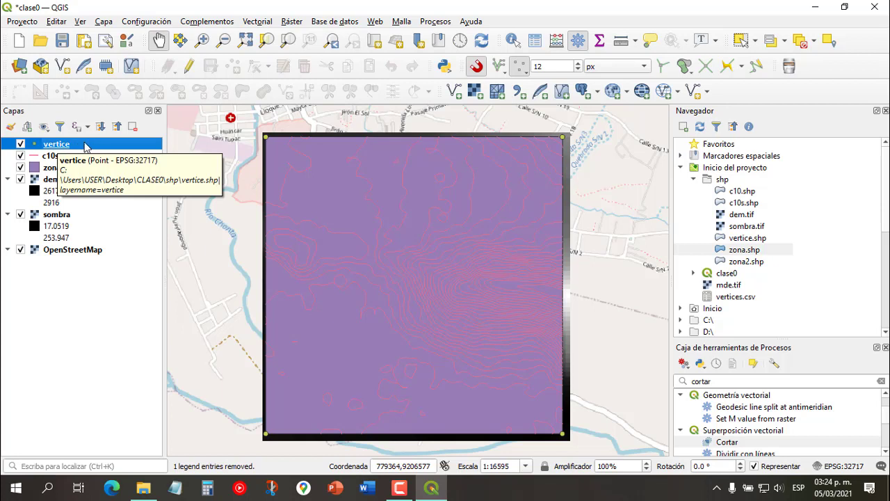
{"action": "double_click", "coordinate": [93, 145]}
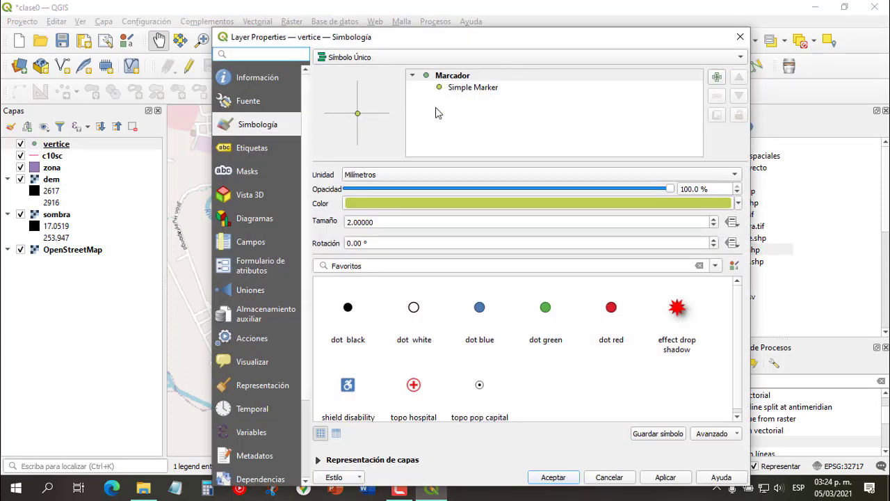
{"action": "left_click", "coordinate": [615, 321]}
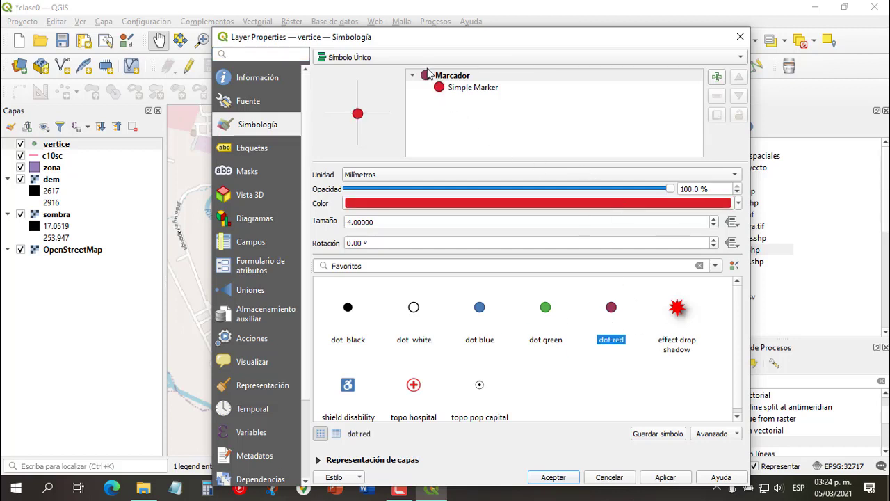
{"action": "left_click", "coordinate": [466, 90]}
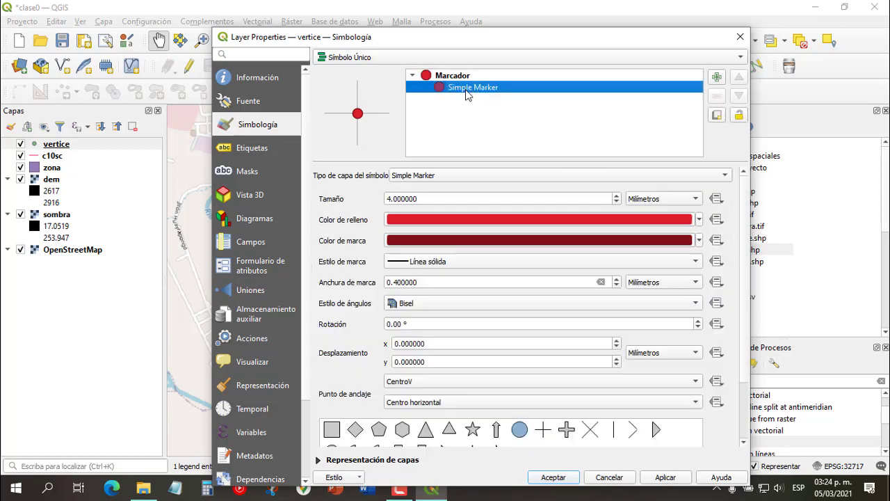
{"action": "scroll", "coordinate": [626, 348], "scroll_direction": "down", "scroll_amount": 3}
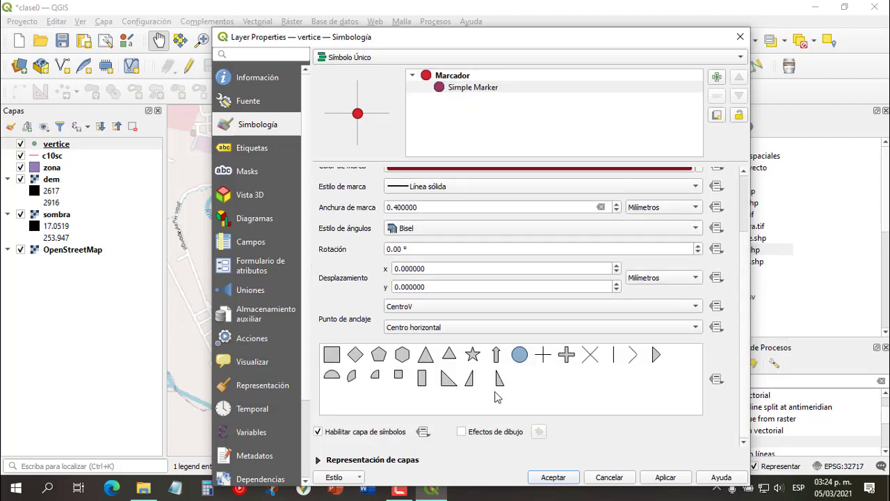
{"action": "scroll", "coordinate": [747, 342], "scroll_direction": "up", "scroll_amount": 3}
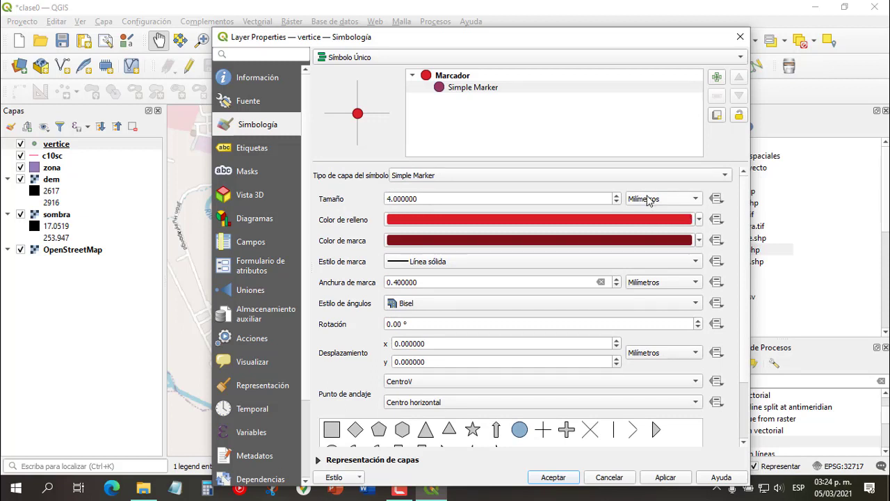
{"action": "left_click_drag", "start_coordinate": [392, 199], "coordinate": [383, 203]}
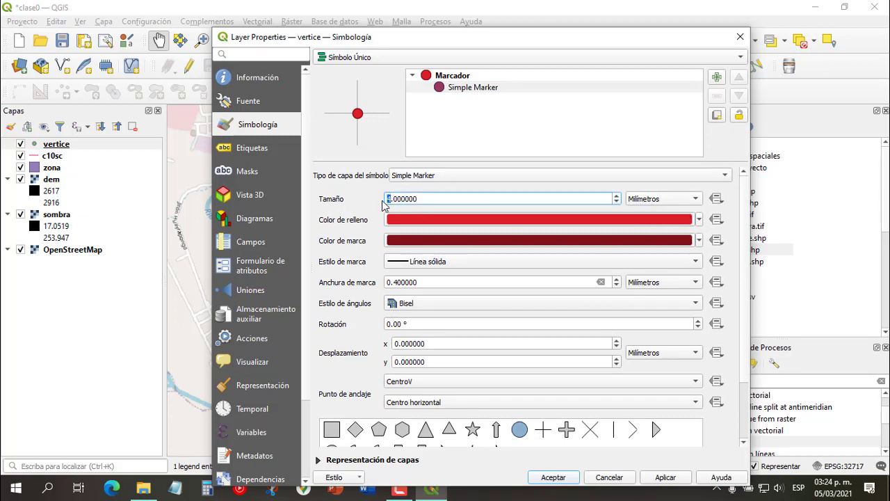
{"action": "type", "text": "3"}
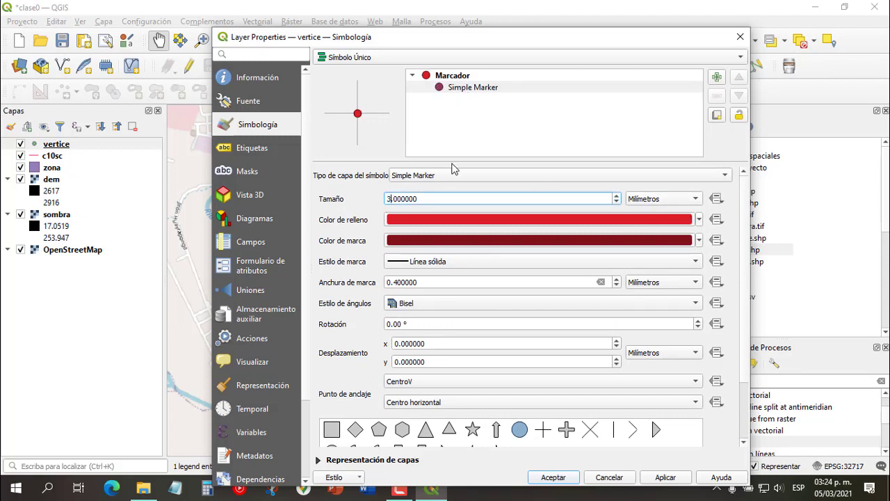
Step: Set the vertice marker's fill to yellow (#ffff00), store the colour as a custom swatch, and apply the symbology
{"action": "left_click", "coordinate": [480, 221]}
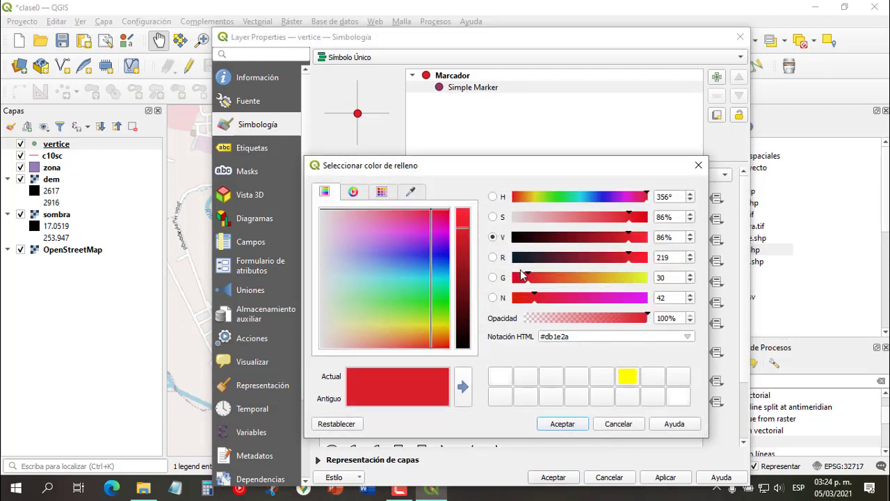
{"action": "mouse_move", "coordinate": [526, 277]}
{"action": "left_mouse_down"}
{"action": "mouse_move", "coordinate": [555, 277]}
{"action": "mouse_move", "coordinate": [534, 277]}
{"action": "left_mouse_up"}
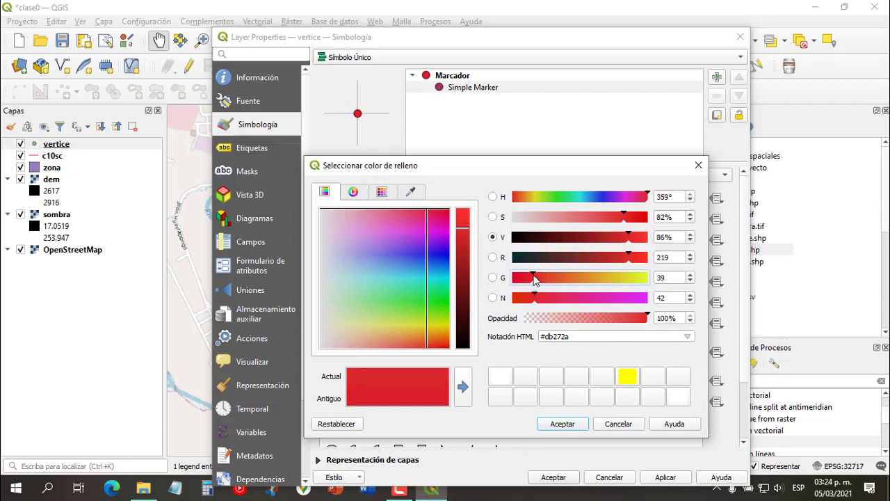
{"action": "left_click_drag", "start_coordinate": [534, 278], "coordinate": [665, 279]}
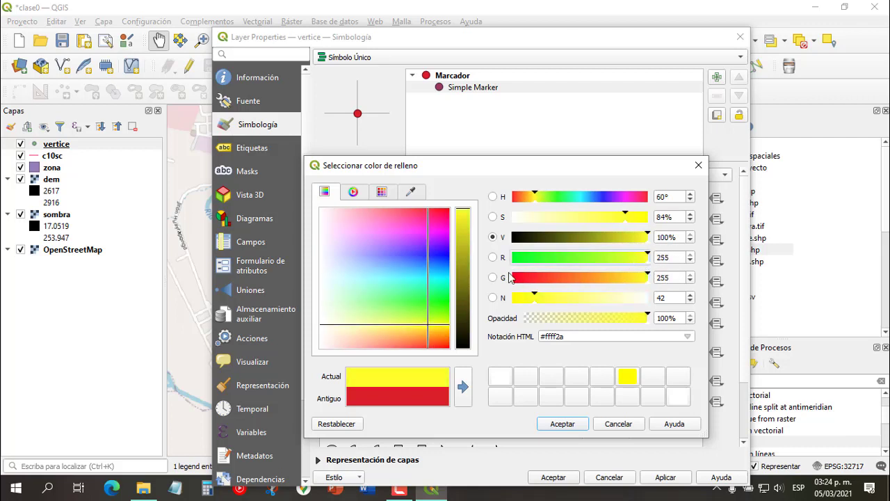
{"action": "left_click_drag", "start_coordinate": [535, 299], "coordinate": [515, 300]}
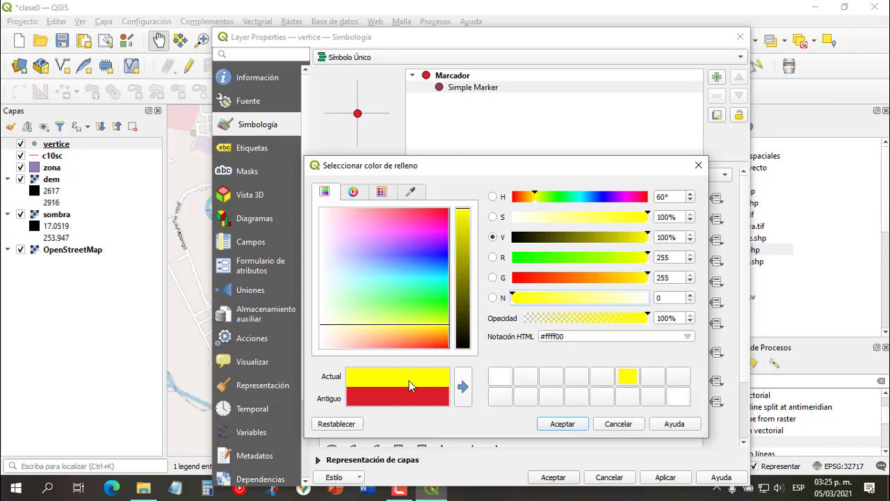
{"action": "left_click", "coordinate": [464, 391]}
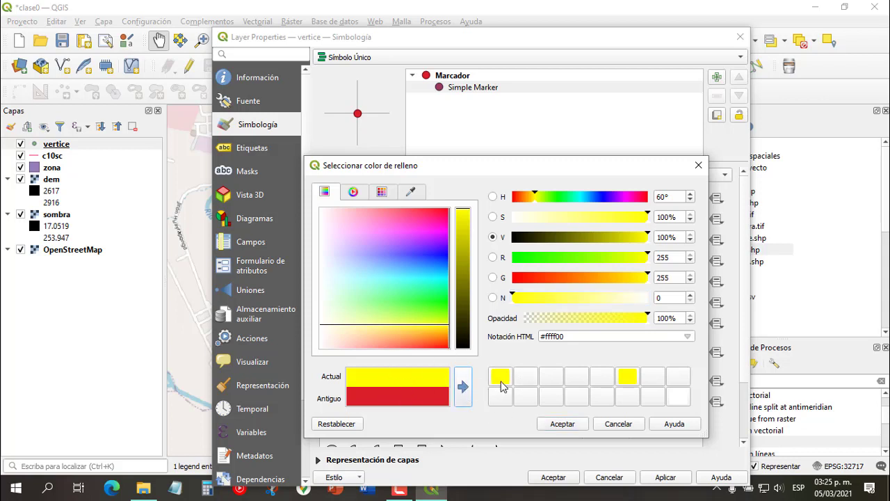
{"action": "left_click_drag", "start_coordinate": [501, 381], "coordinate": [630, 382]}
{"action": "left_click", "coordinate": [561, 424]}
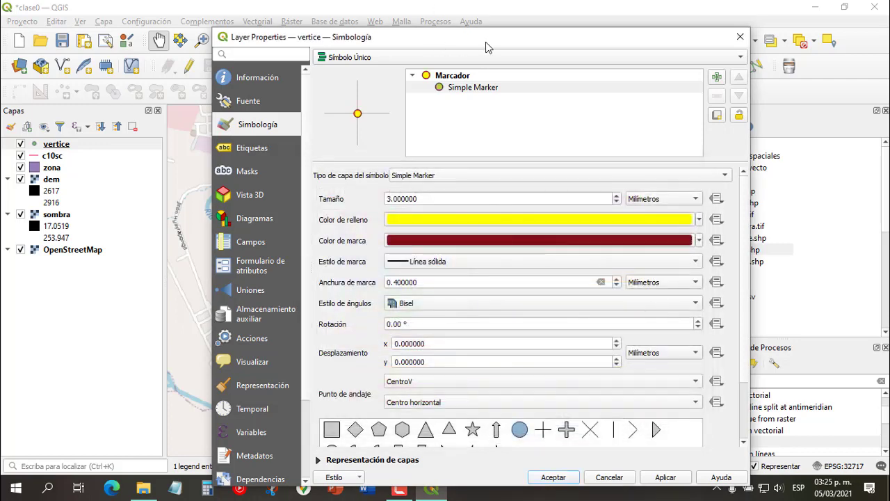
{"action": "left_click_drag", "start_coordinate": [486, 47], "coordinate": [149, 30]}
{"action": "left_click", "coordinate": [338, 460]}
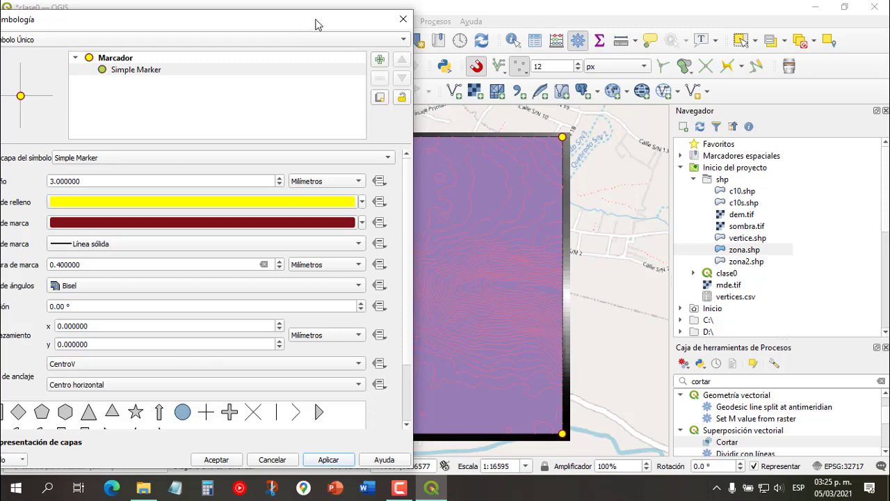
{"action": "left_click_drag", "start_coordinate": [315, 24], "coordinate": [618, 15]}
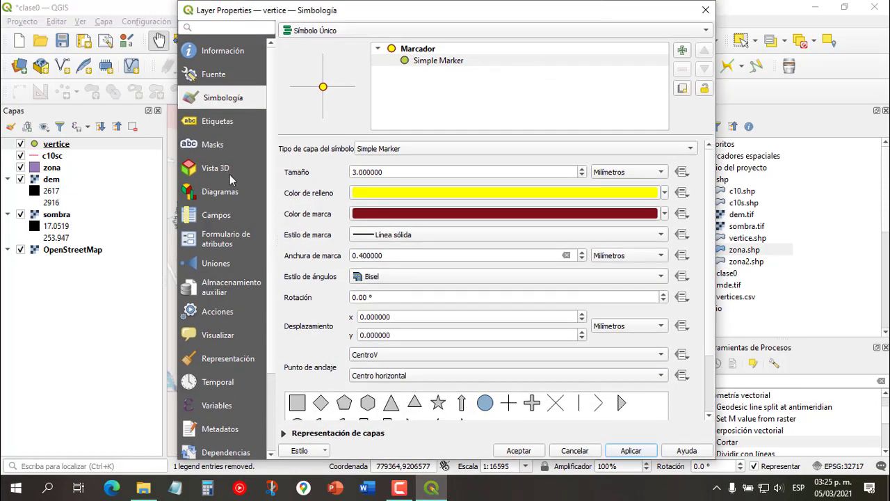
Step: Enable single labels on the vertice layer with Arial Narrow text in the bold (Negrita) style
{"action": "left_click", "coordinate": [216, 121]}
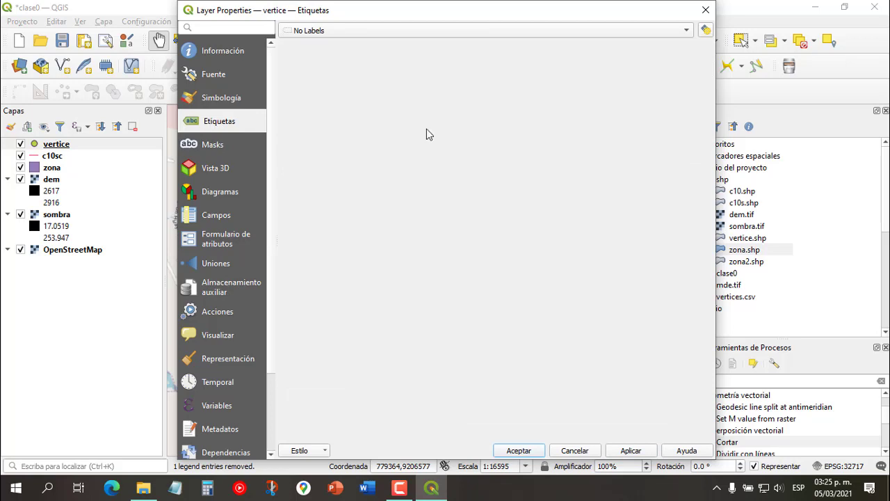
{"action": "left_click", "coordinate": [330, 32]}
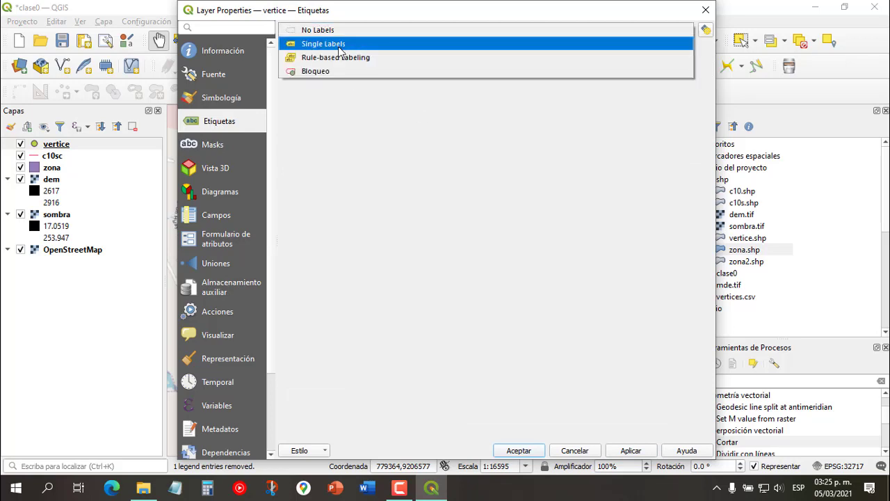
{"action": "left_click", "coordinate": [339, 46]}
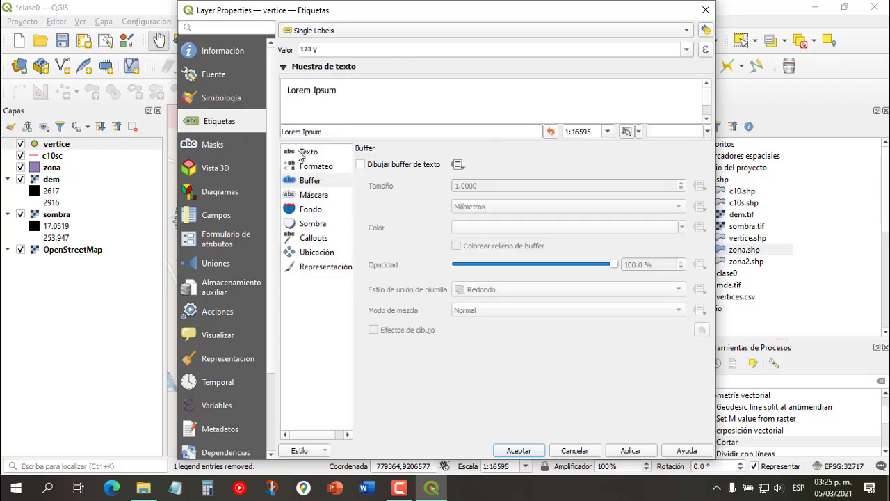
{"action": "left_click", "coordinate": [309, 153]}
{"action": "key", "text": "Tab"}
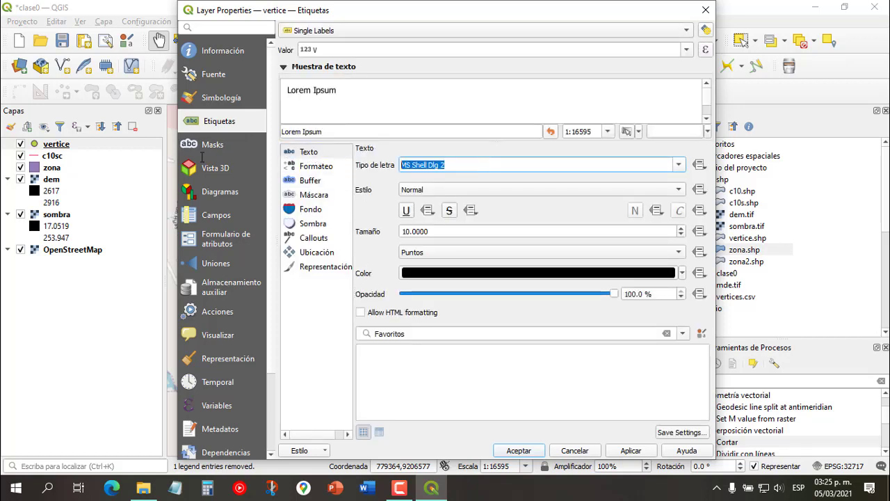
{"action": "type", "text": "arial narrow"}
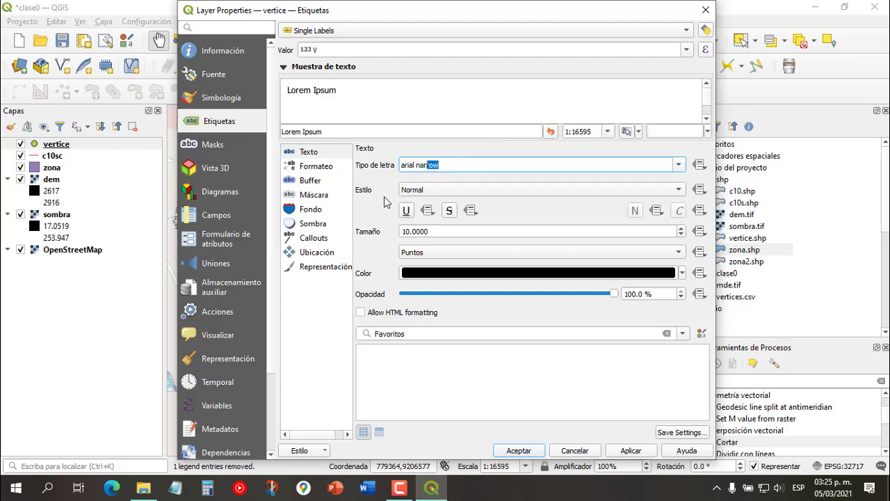
{"action": "key", "text": "Return"}
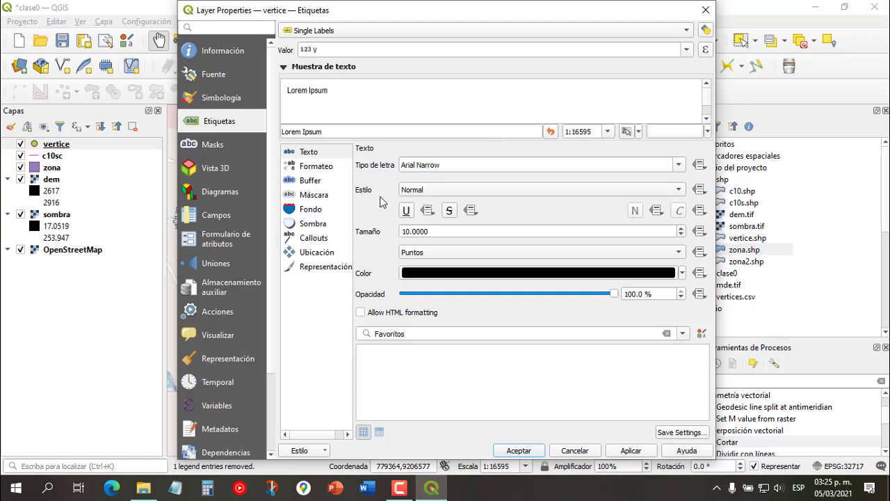
{"action": "left_click", "coordinate": [451, 192]}
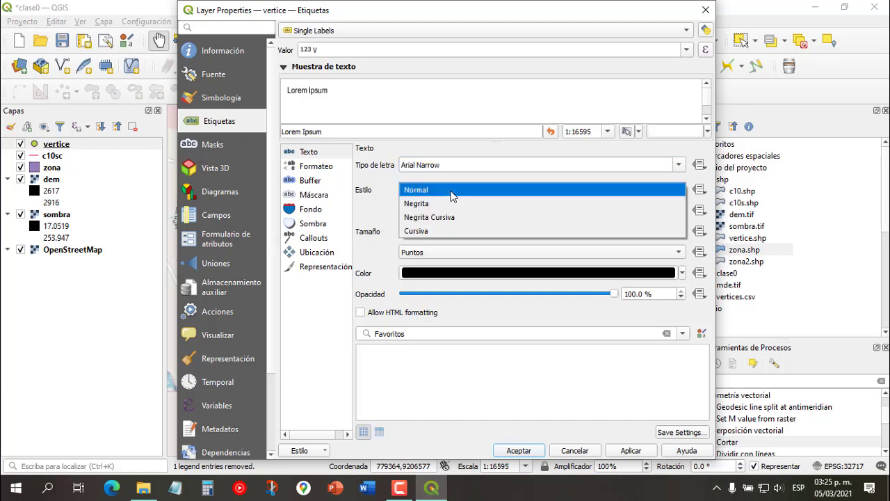
{"action": "left_click", "coordinate": [434, 205]}
Step: Mix pure blue (#0000ff) in the label text colour picker and store it as a custom swatch, leaving without accepting
{"action": "left_click", "coordinate": [467, 273]}
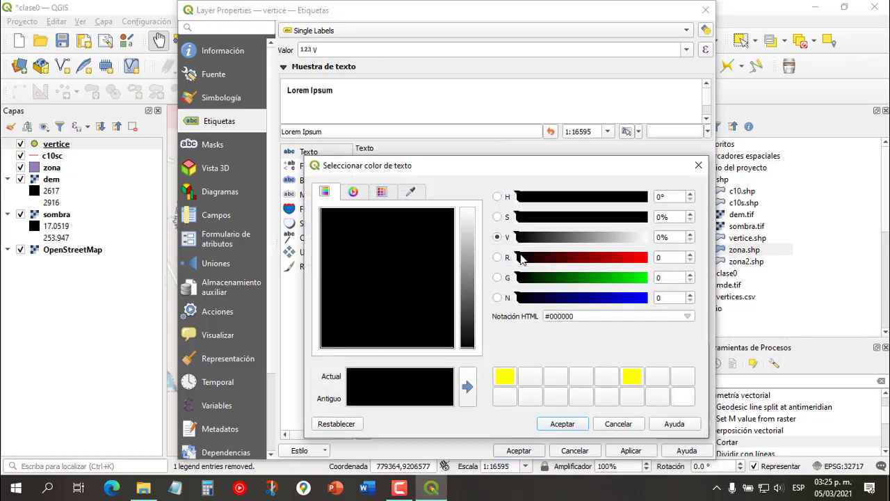
{"action": "mouse_move", "coordinate": [518, 297]}
{"action": "left_mouse_down"}
{"action": "mouse_move", "coordinate": [556, 297]}
{"action": "mouse_move", "coordinate": [515, 297]}
{"action": "left_mouse_up"}
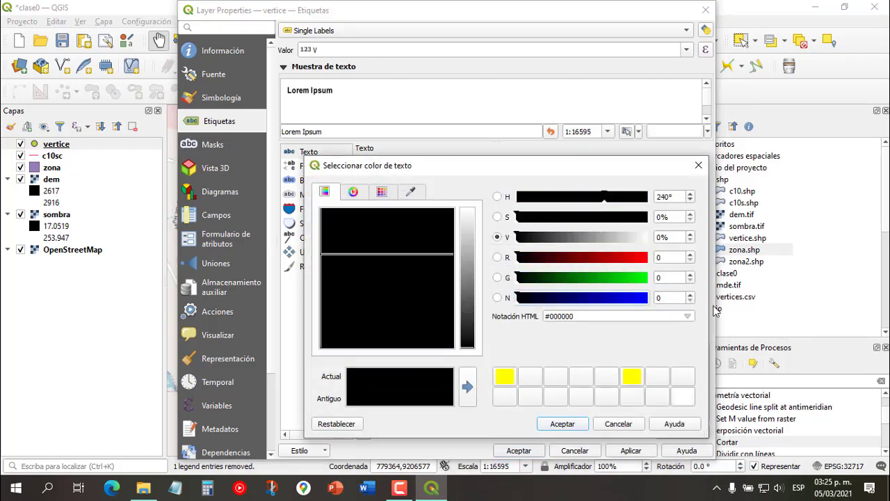
{"action": "left_click_drag", "start_coordinate": [716, 310], "coordinate": [743, 256]}
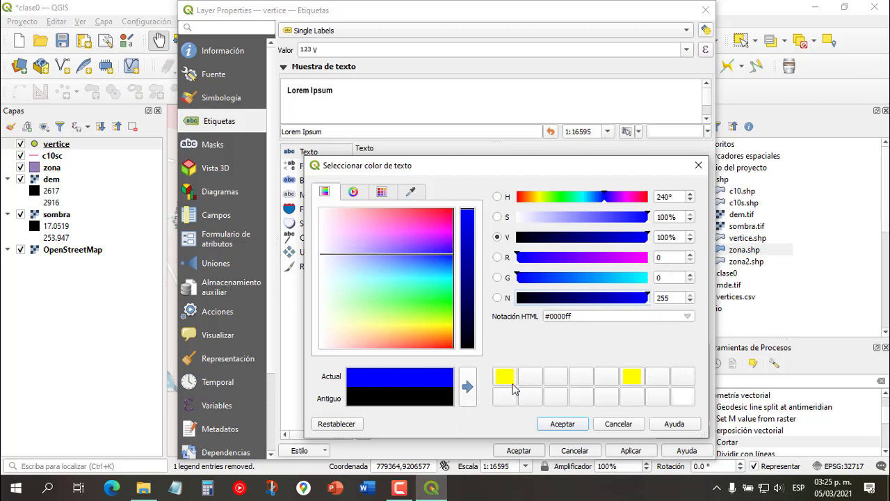
{"action": "left_click", "coordinate": [468, 387]}
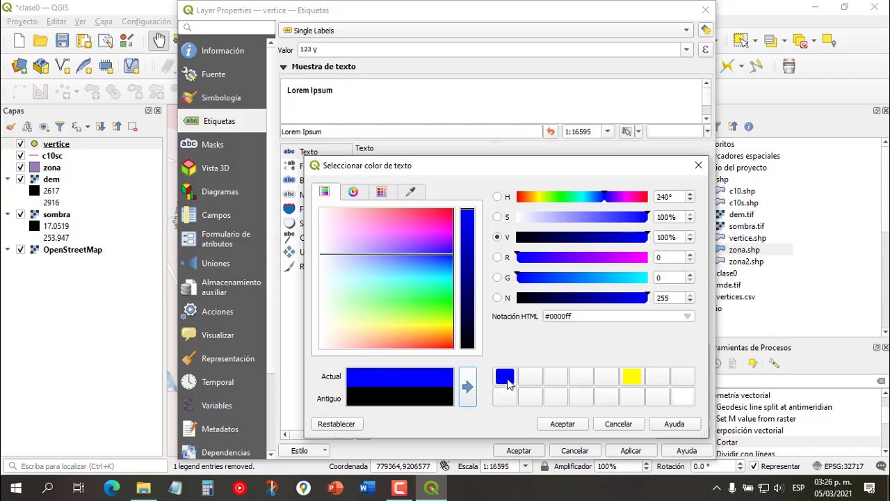
{"action": "left_click_drag", "start_coordinate": [508, 384], "coordinate": [581, 397]}
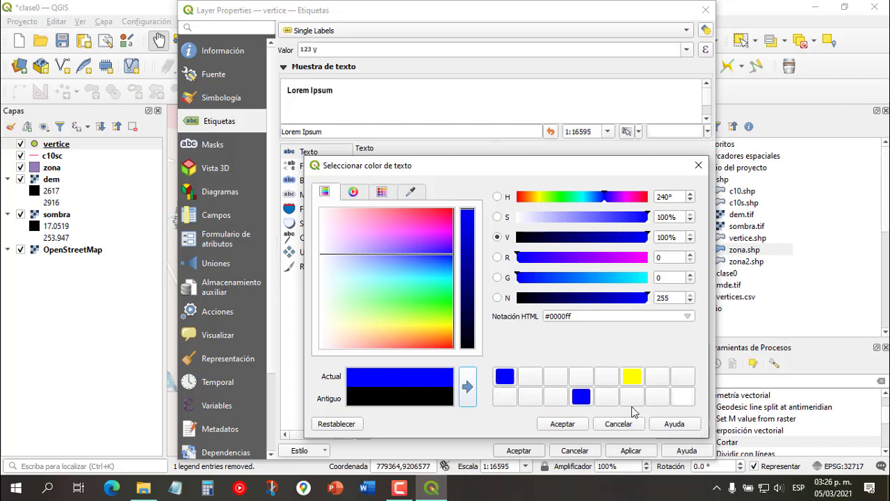
{"action": "left_click", "coordinate": [618, 423]}
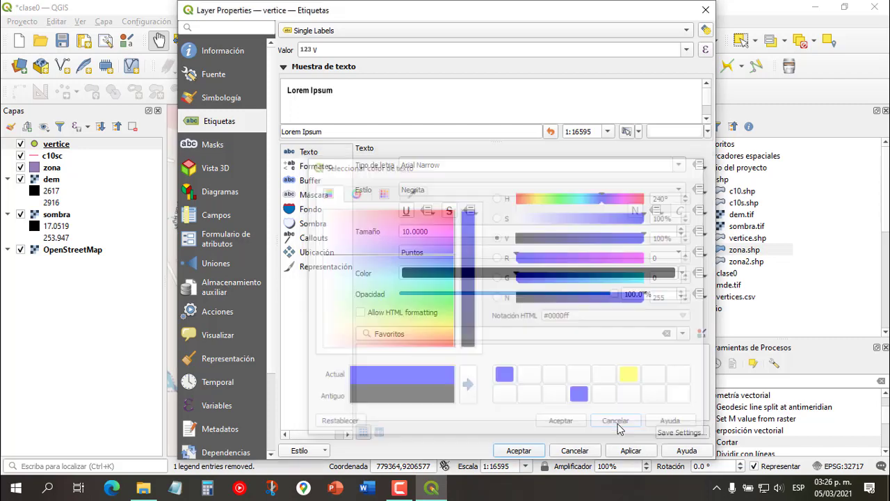
Step: Turn on the text buffer for the vertice labels and apply the label settings
{"action": "left_click", "coordinate": [307, 181]}
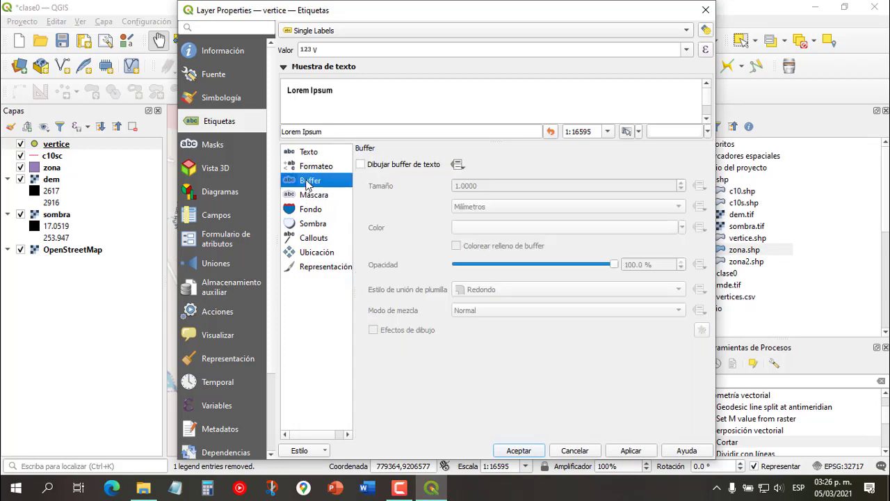
{"action": "left_click", "coordinate": [361, 164]}
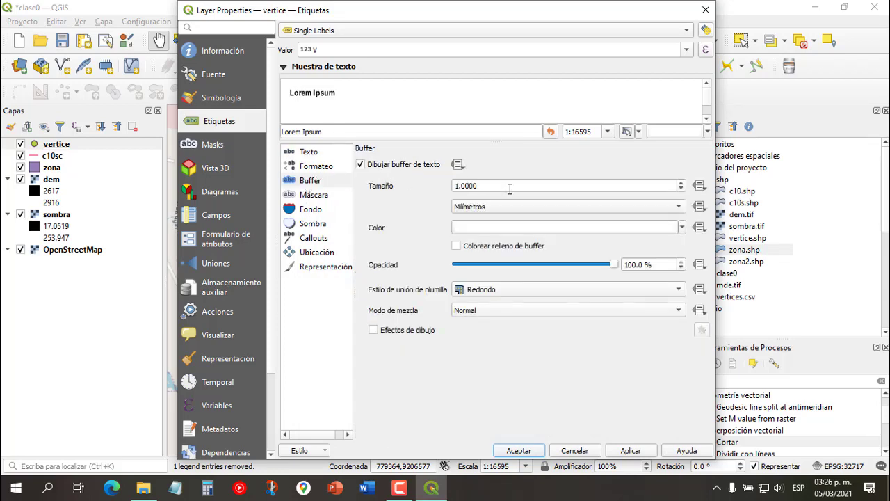
{"action": "left_click_drag", "start_coordinate": [509, 14], "coordinate": [151, 42]}
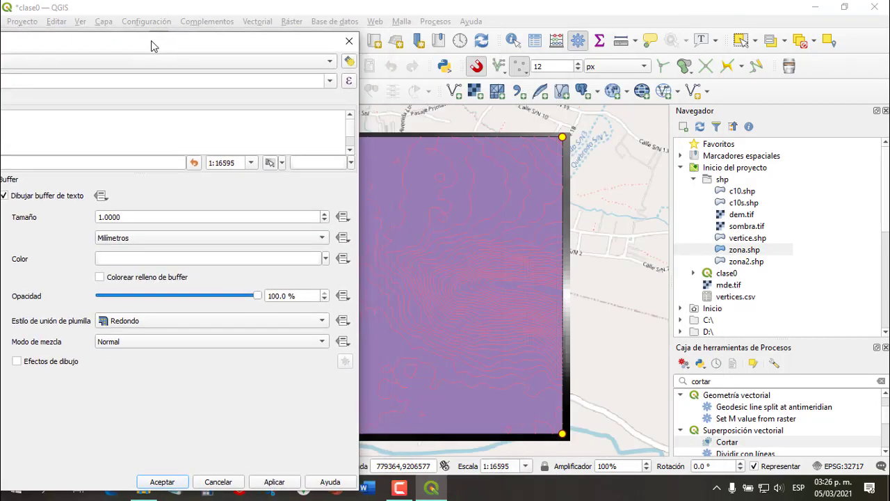
{"action": "left_click", "coordinate": [276, 482]}
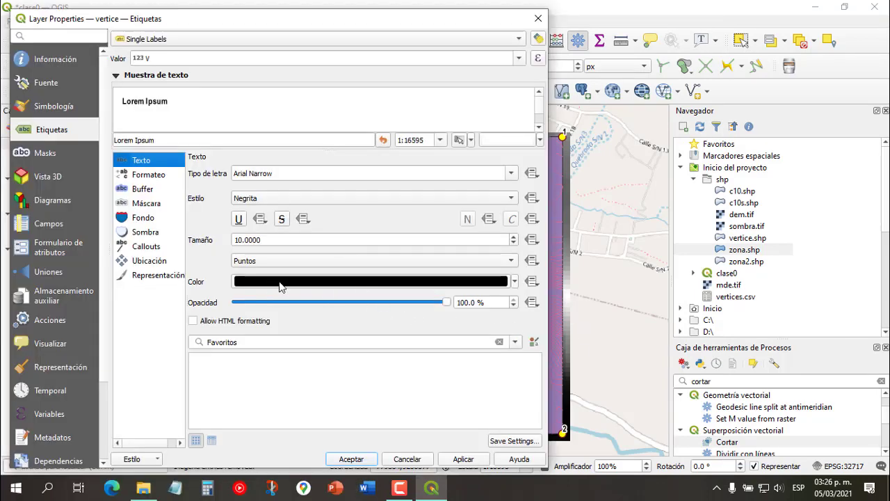
Step: Set the vertice label text colour to the stored blue swatch (#0000ff) and accept the layer properties
{"action": "left_click", "coordinate": [280, 282]}
{"action": "left_click", "coordinate": [581, 396]}
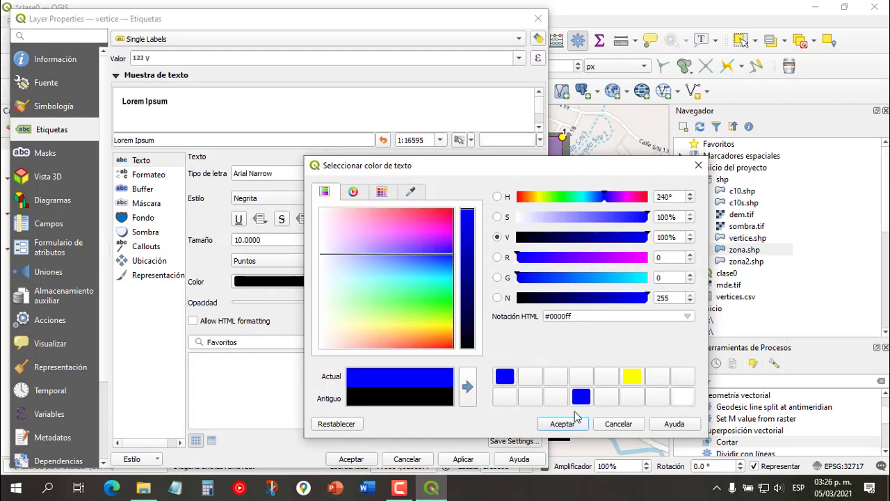
{"action": "left_click", "coordinate": [562, 423]}
{"action": "left_click", "coordinate": [349, 459]}
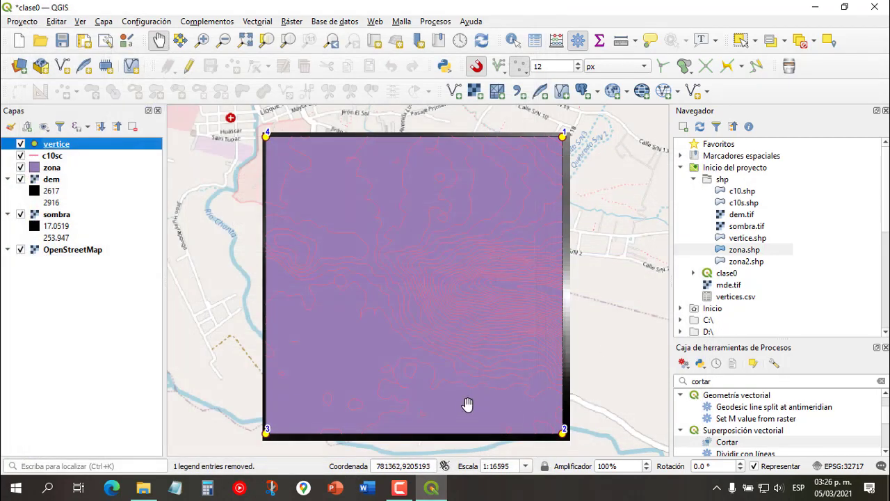
Step: Switch the c10sc layer's symbology to rule-based (Basado en reglas) and delete its default unfiltered rule
{"action": "left_click", "coordinate": [56, 157]}
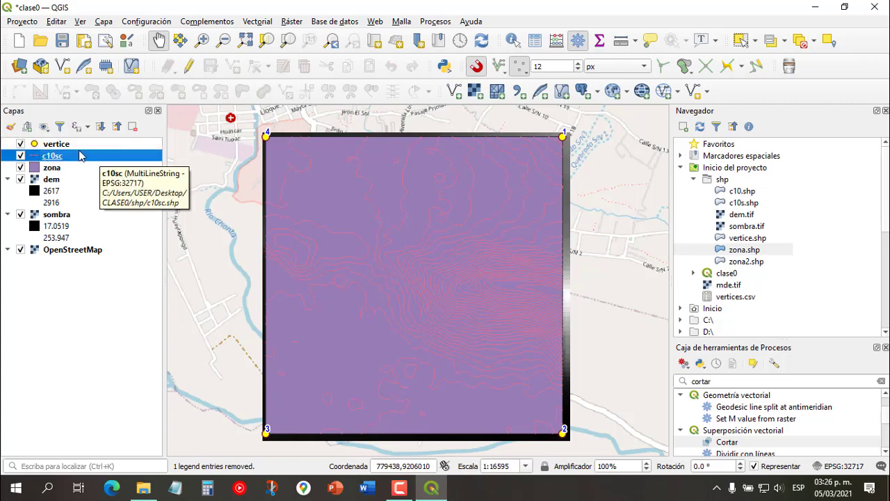
{"action": "double_click", "coordinate": [79, 151]}
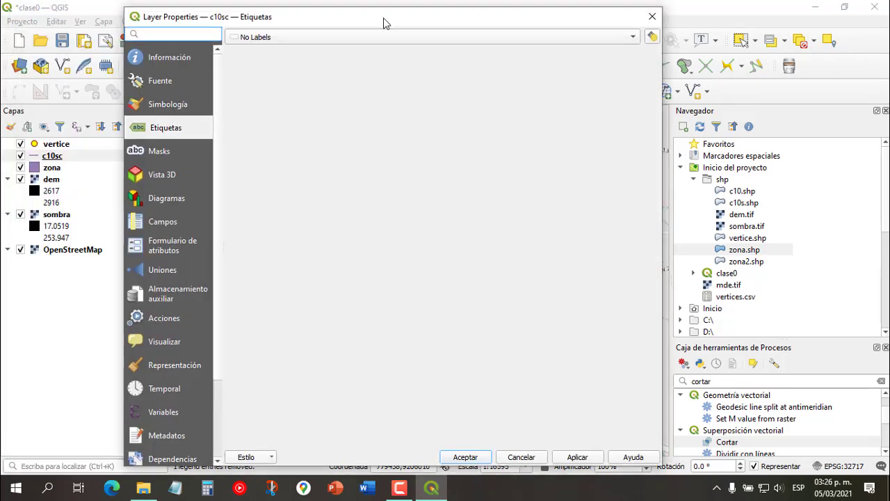
{"action": "left_click", "coordinate": [172, 108]}
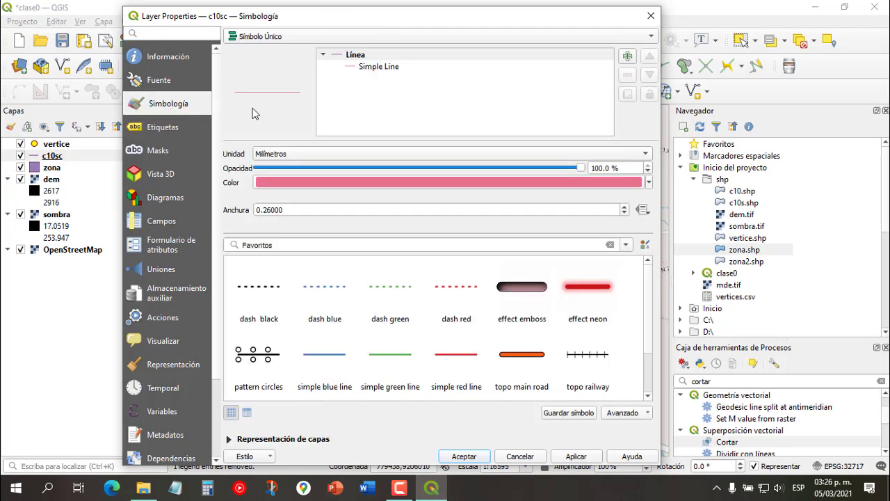
{"action": "left_click", "coordinate": [290, 37]}
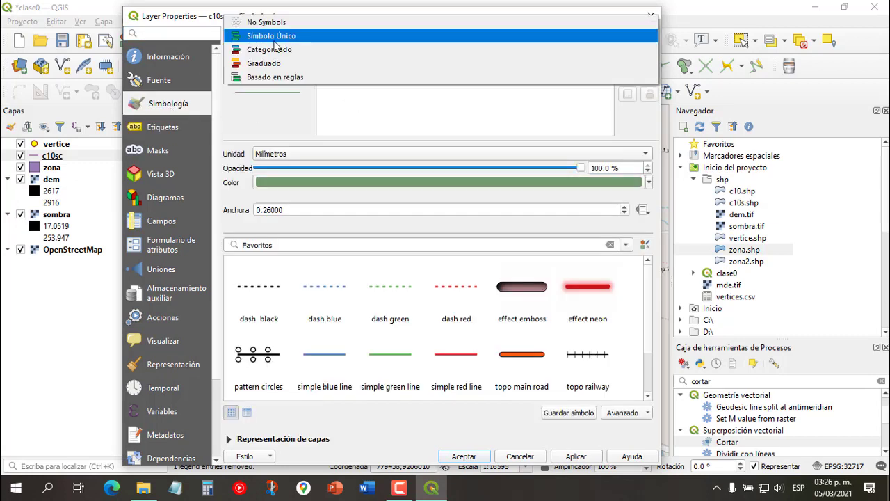
{"action": "left_click", "coordinate": [289, 78]}
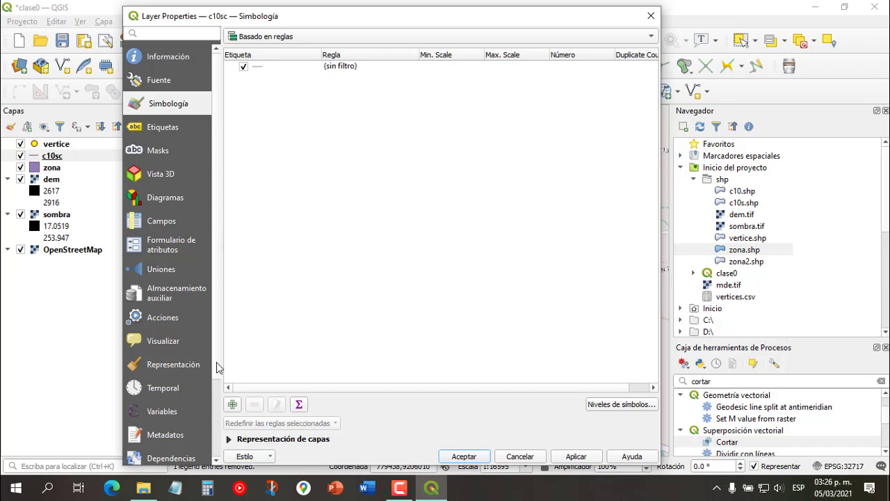
{"action": "left_click", "coordinate": [260, 70]}
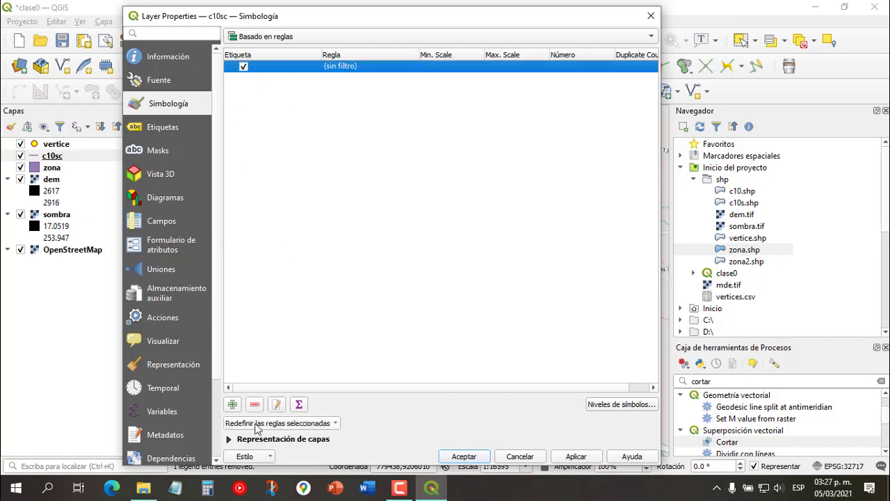
{"action": "left_click", "coordinate": [255, 405]}
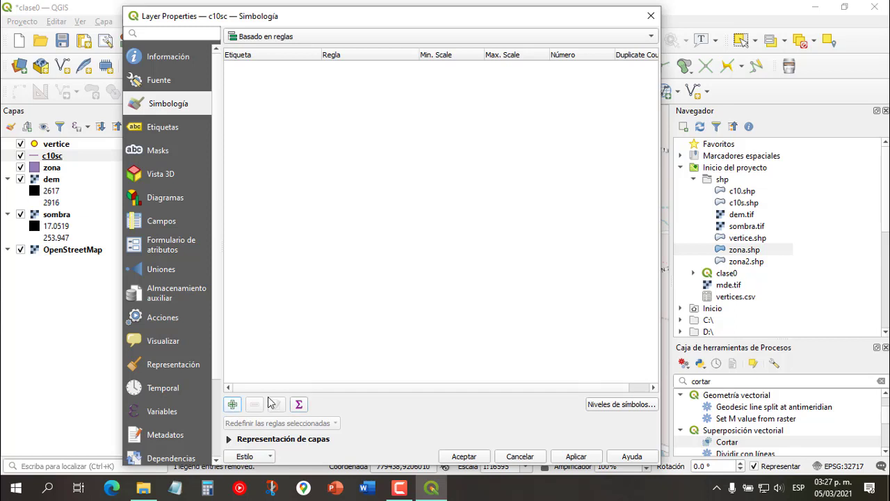
Step: Add a new symbology rule to c10sc labelled "Curvas mayores (50m)"
{"action": "left_click", "coordinate": [232, 403]}
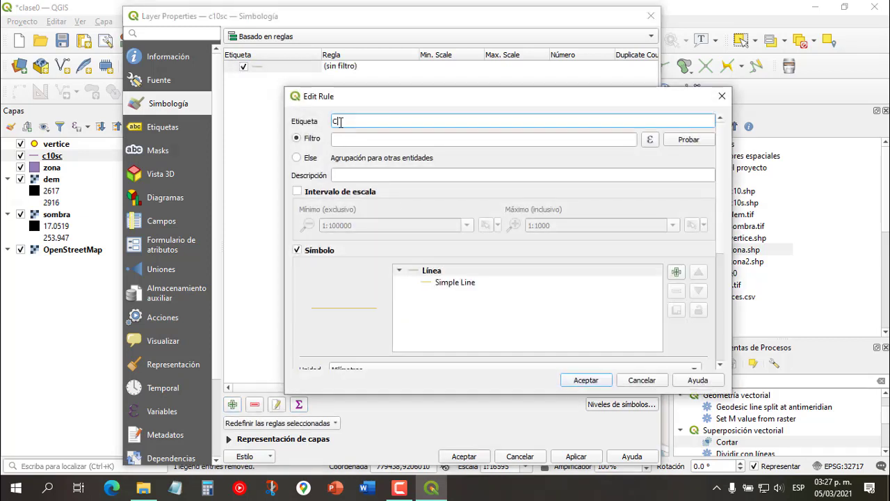
{"action": "type", "text": "Curvas mayores (50m"}
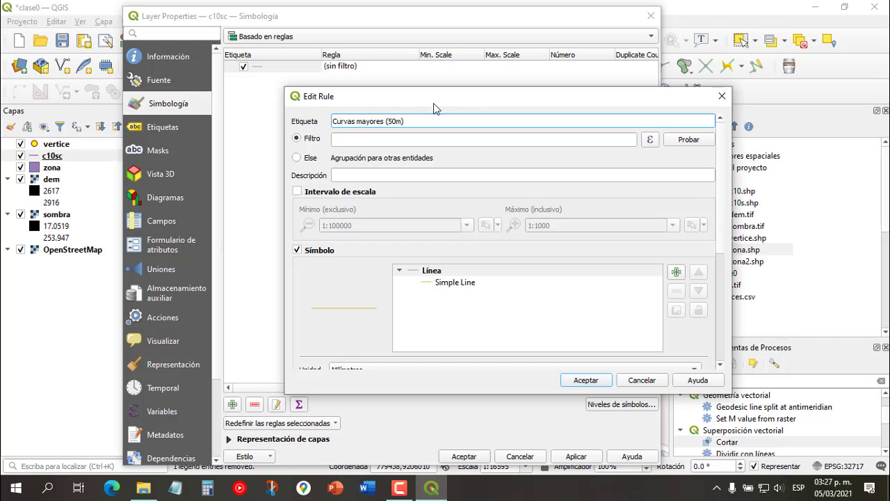
{"action": "left_click_drag", "start_coordinate": [433, 108], "coordinate": [397, 93]}
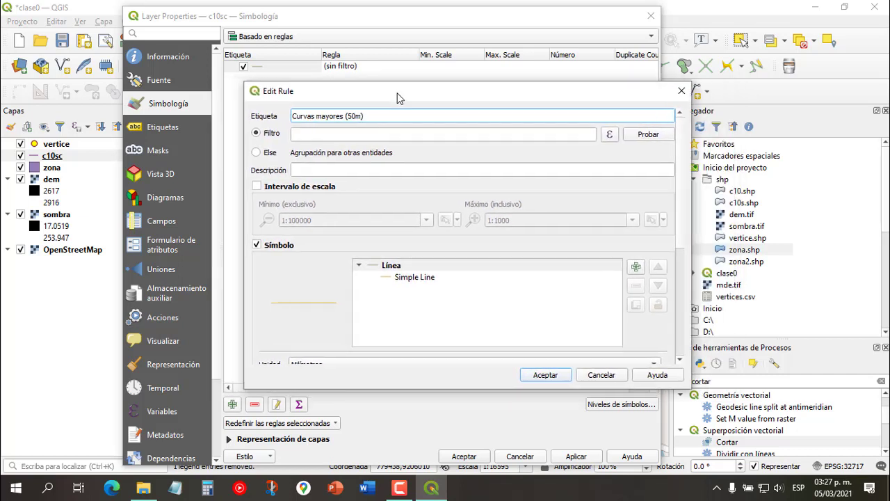
Step: Build the filter expression "ELEV" %50=0 for the Curvas mayores rule using the ELEV field
{"action": "left_click", "coordinate": [609, 135]}
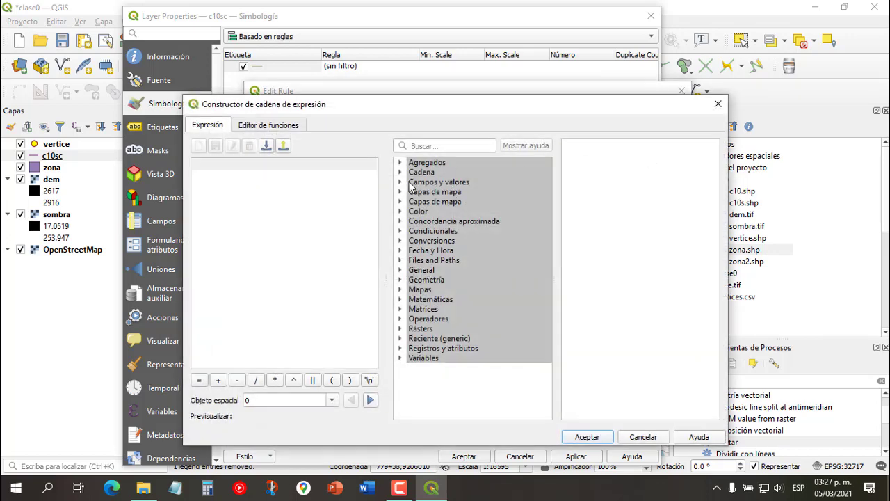
{"action": "double_click", "coordinate": [411, 183]}
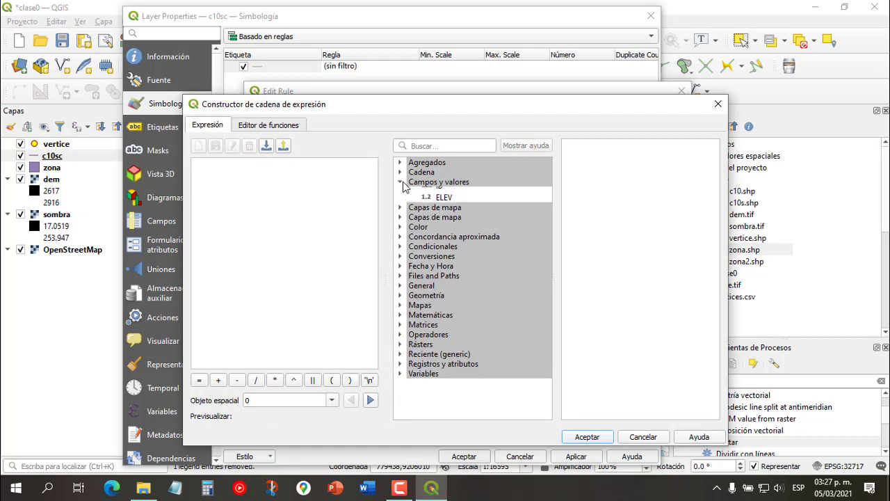
{"action": "left_click", "coordinate": [435, 194]}
{"action": "left_click", "coordinate": [438, 203]}
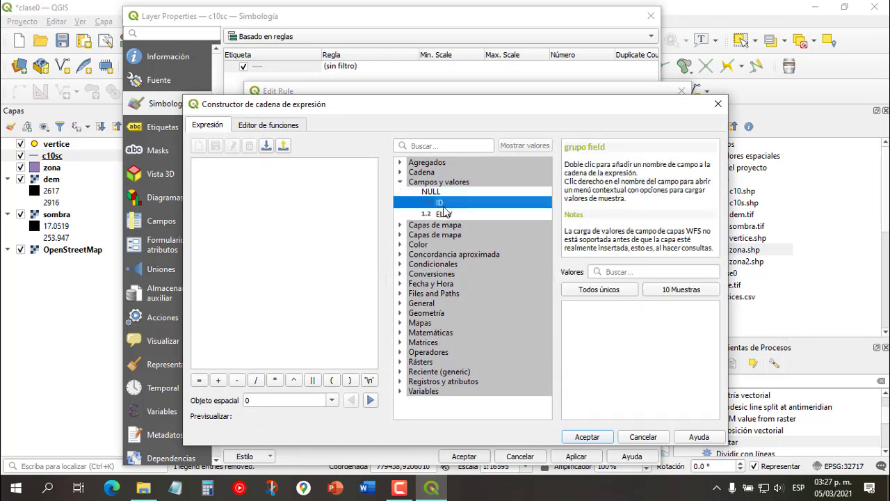
{"action": "left_click", "coordinate": [445, 215]}
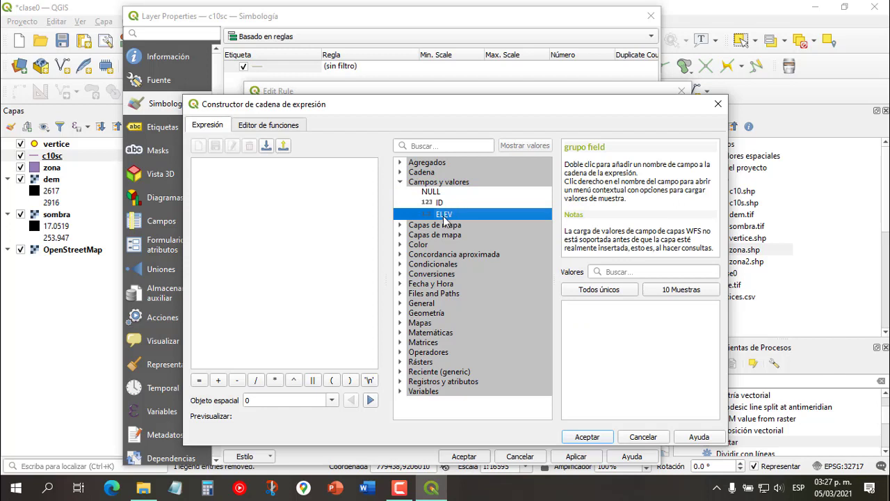
{"action": "double_click", "coordinate": [443, 215]}
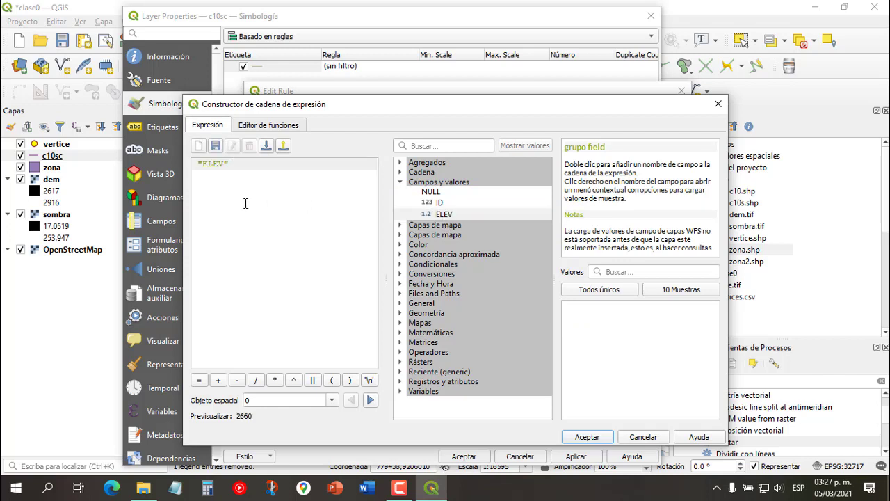
{"action": "type", "text": "%"}
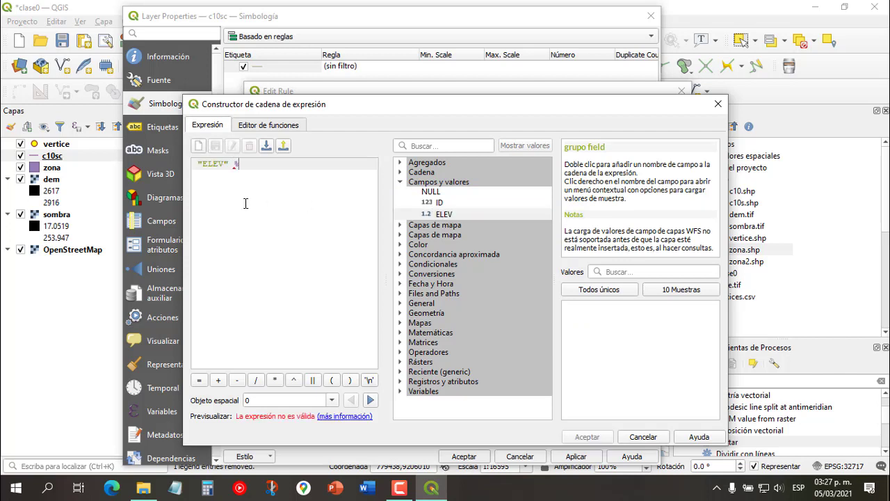
{"action": "type", "text": "50"}
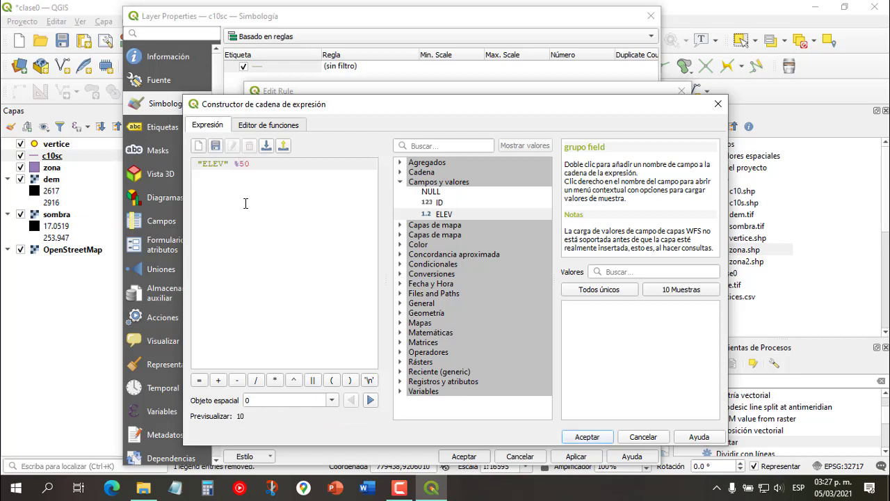
{"action": "type", "text": "=0"}
{"action": "left_click_drag", "start_coordinate": [387, 109], "coordinate": [413, 80]}
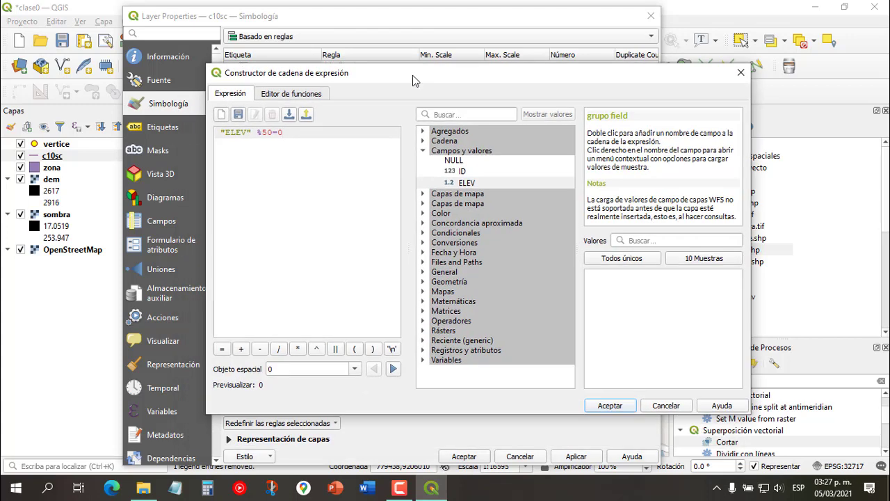
{"action": "left_click", "coordinate": [618, 411]}
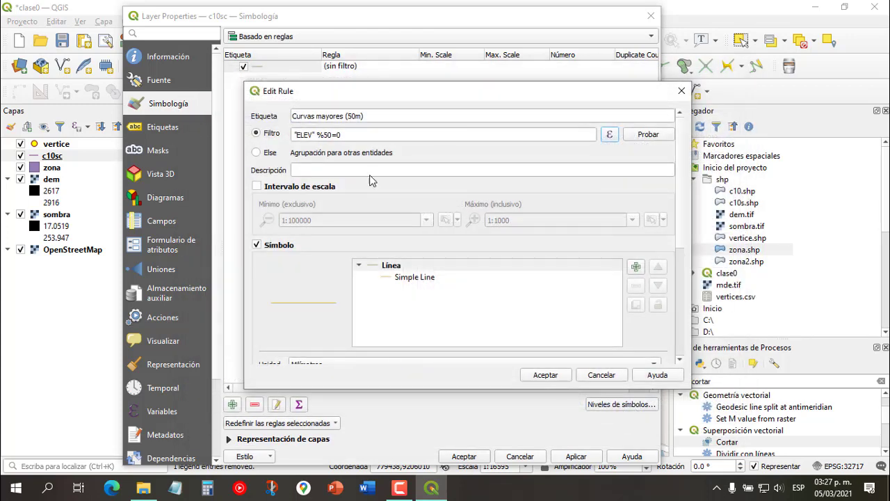
Step: Test the Curvas mayores rule's filter and dismiss the result
{"action": "left_click", "coordinate": [650, 136]}
{"action": "left_click_drag", "start_coordinate": [476, 216], "coordinate": [436, 199]}
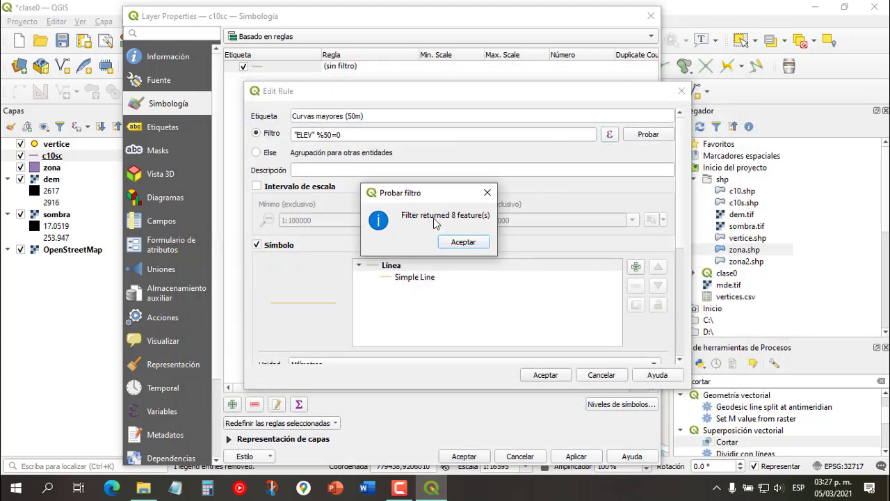
{"action": "left_click", "coordinate": [460, 243]}
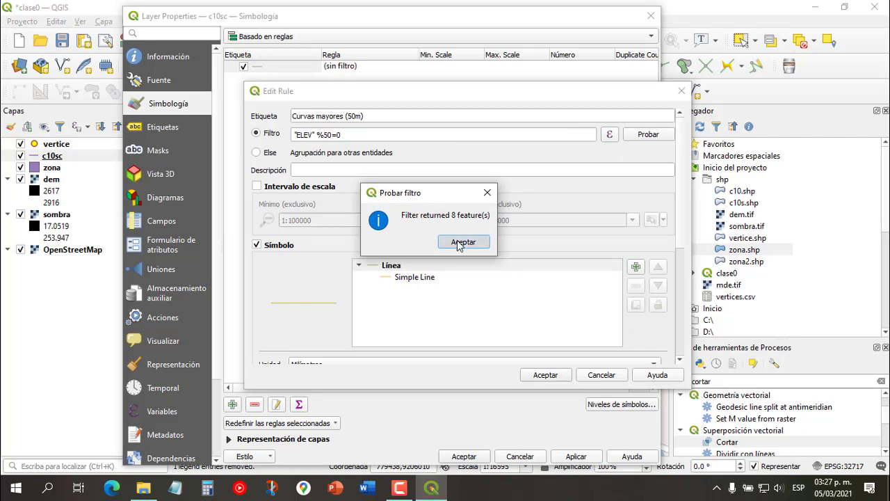
Step: Colour the Curvas mayores line brown (#885419) and store that colour as a custom swatch
{"action": "scroll", "coordinate": [678, 189], "scroll_direction": "down", "scroll_amount": 5}
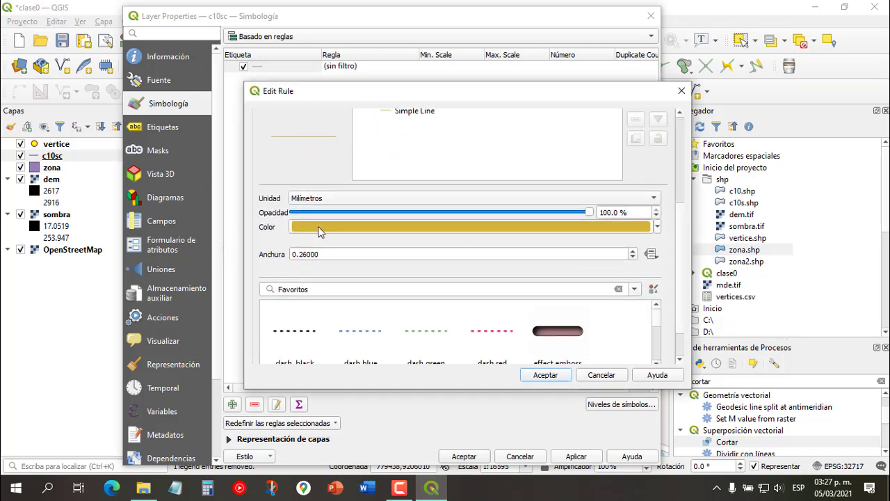
{"action": "left_click", "coordinate": [327, 230]}
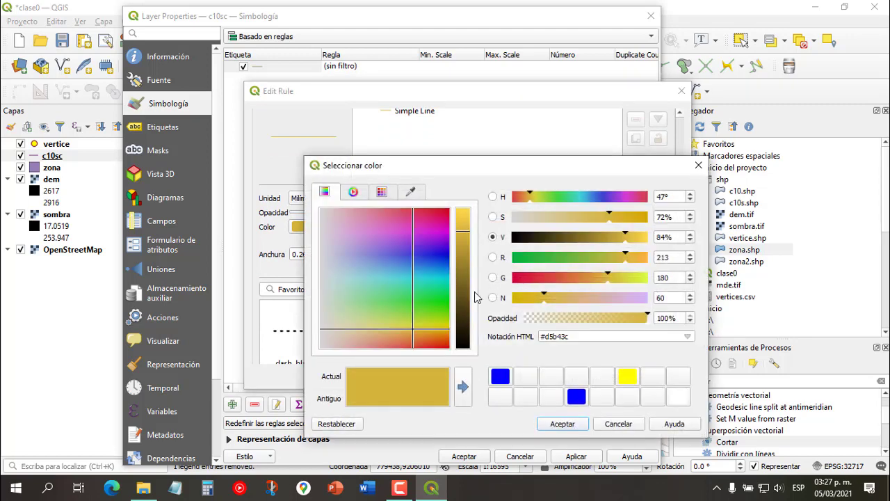
{"action": "left_click_drag", "start_coordinate": [460, 320], "coordinate": [467, 281]}
{"action": "mouse_move", "coordinate": [415, 352]}
{"action": "left_mouse_down"}
{"action": "mouse_move", "coordinate": [331, 318]}
{"action": "mouse_move", "coordinate": [406, 325]}
{"action": "mouse_move", "coordinate": [426, 338]}
{"action": "left_mouse_up"}
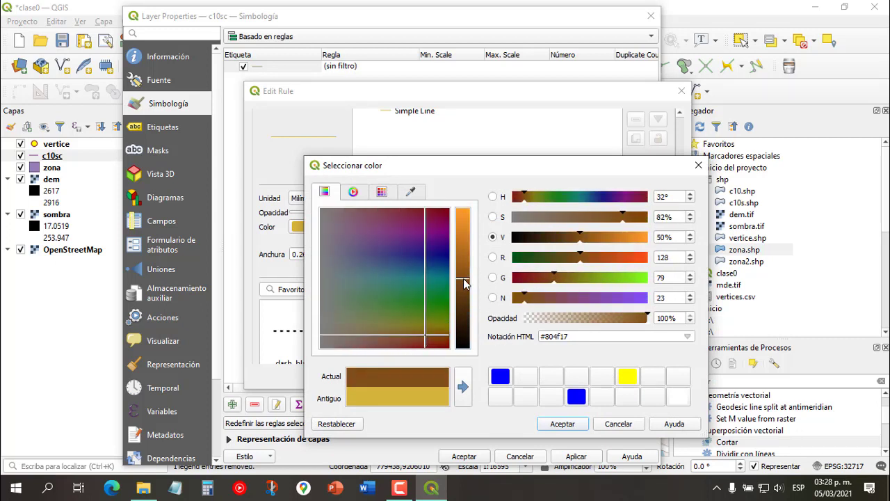
{"action": "left_click_drag", "start_coordinate": [468, 284], "coordinate": [468, 274]}
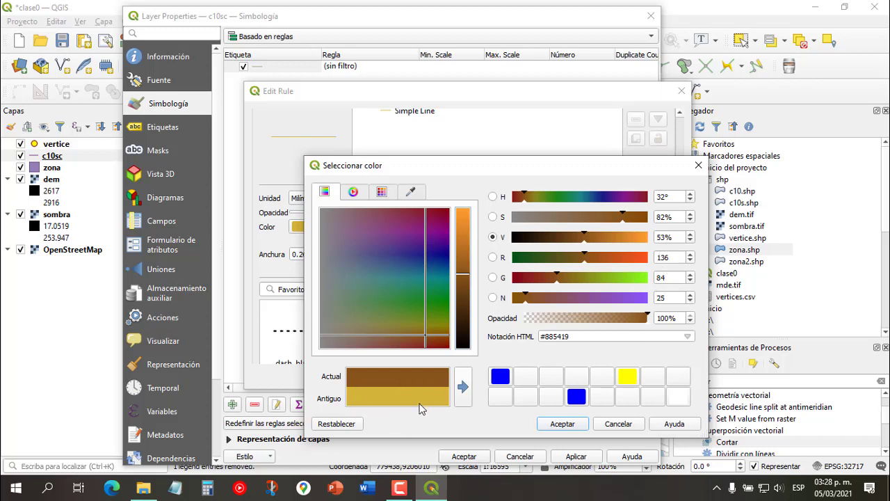
{"action": "left_click", "coordinate": [462, 387]}
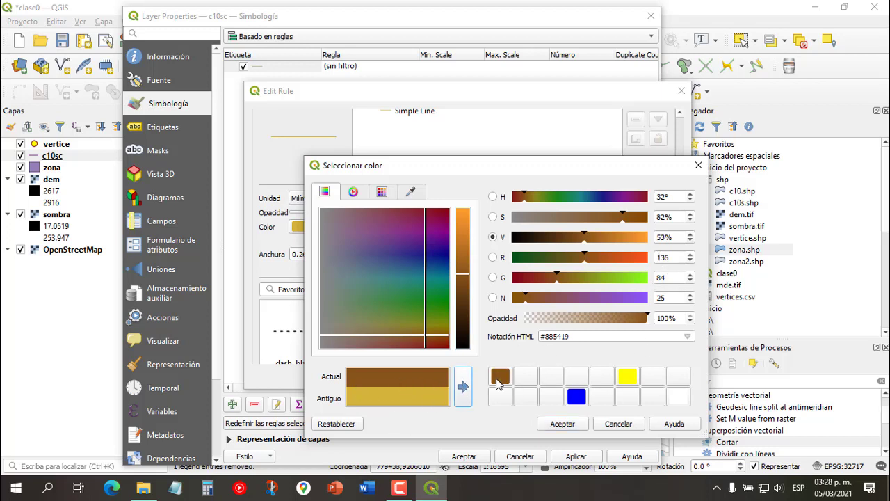
{"action": "left_click_drag", "start_coordinate": [498, 384], "coordinate": [551, 396]}
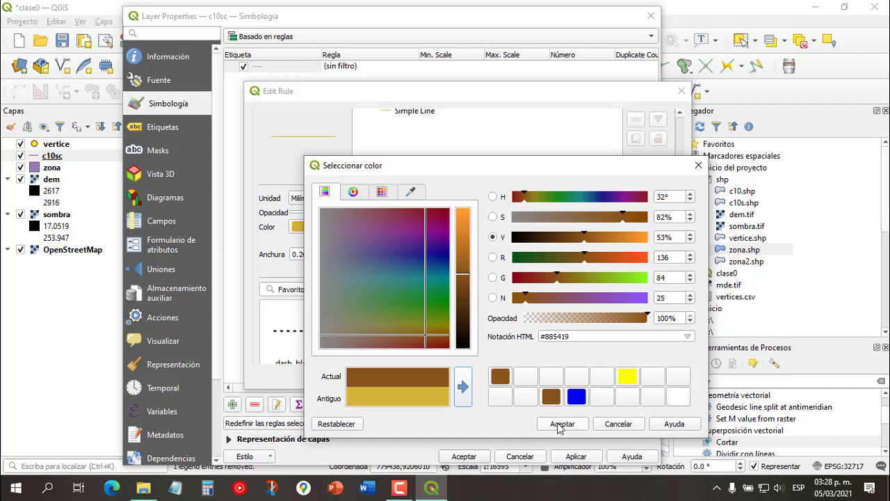
{"action": "left_click", "coordinate": [560, 424]}
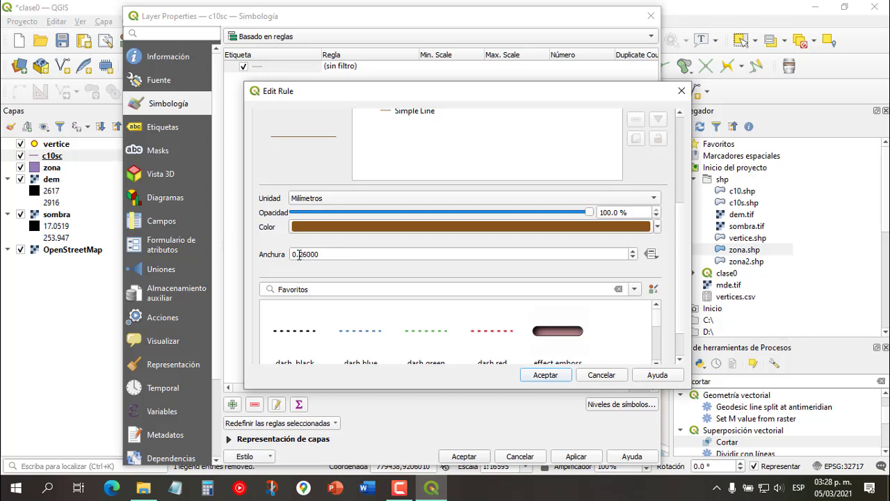
Step: Set the Curvas mayores line width to 0.5 mm and accept the rule
{"action": "left_click_drag", "start_coordinate": [295, 255], "coordinate": [364, 254]}
{"action": "left_click", "coordinate": [340, 253]}
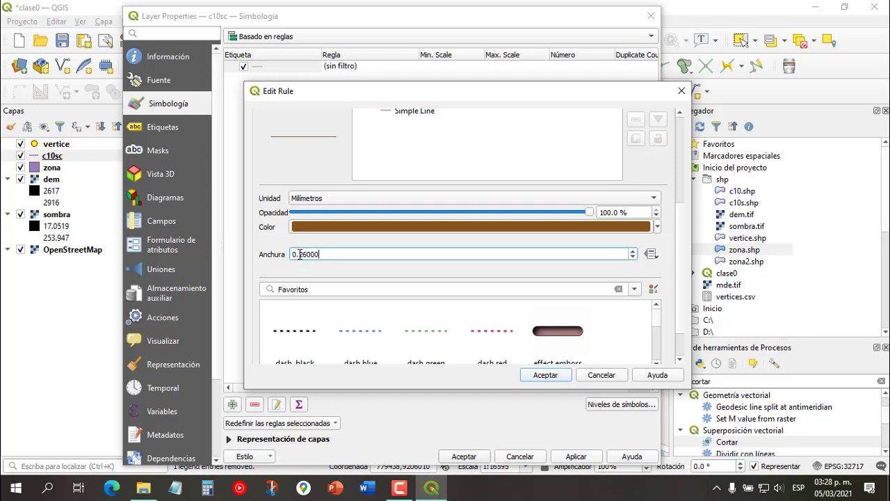
{"action": "left_click_drag", "start_coordinate": [306, 255], "coordinate": [358, 254]}
{"action": "type", "text": "5"}
{"action": "left_click", "coordinate": [545, 374]}
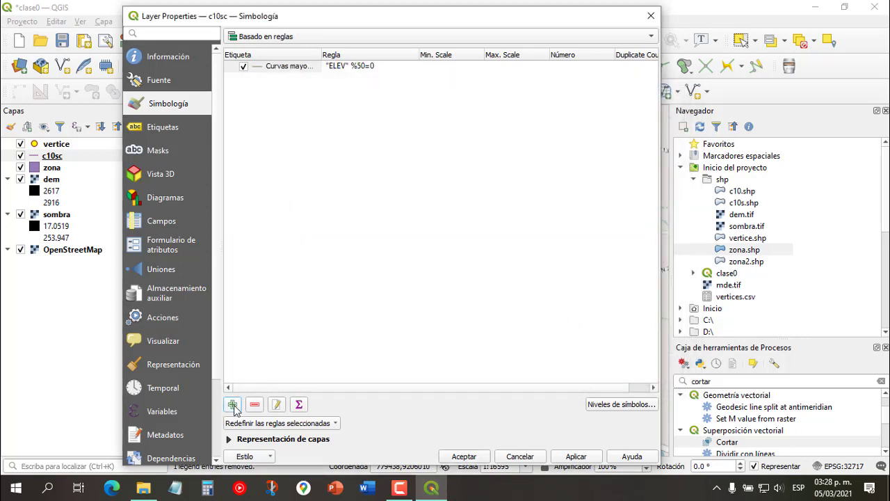
Step: Add a second symbology rule to the c10sc layer and label it Curvas menores (10m)
{"action": "left_click", "coordinate": [234, 405]}
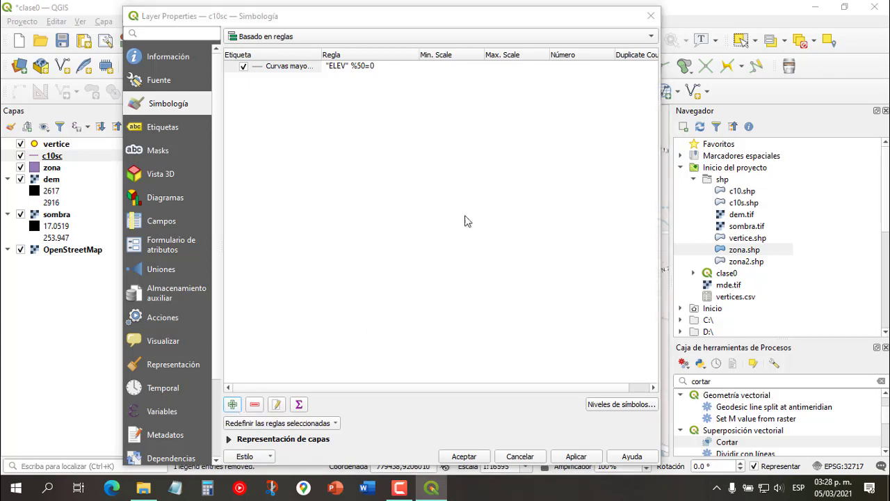
{"action": "left_click", "coordinate": [339, 116]}
{"action": "type", "text": "Curvas menores (1"}
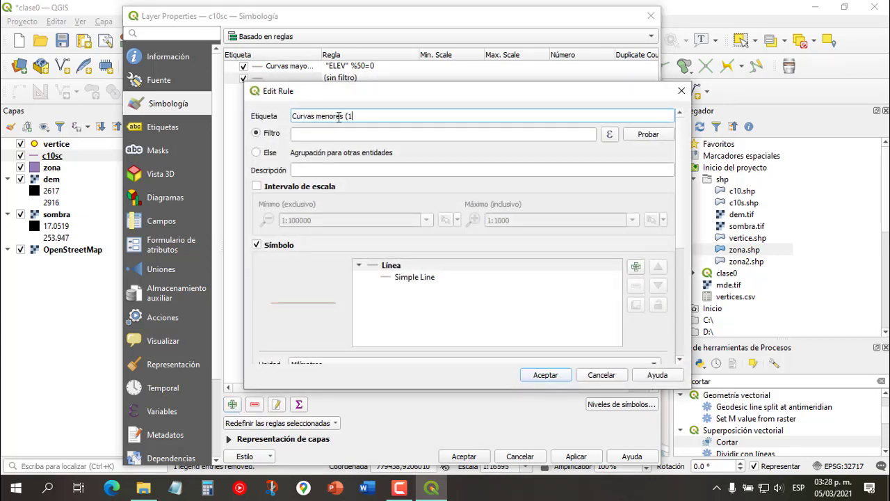
{"action": "type", "text": "0m"}
Step: Build the filter expression "ELEV" %50<>0 for the Curvas menores rule using the ELEV field, and test it
{"action": "left_click", "coordinate": [610, 136]}
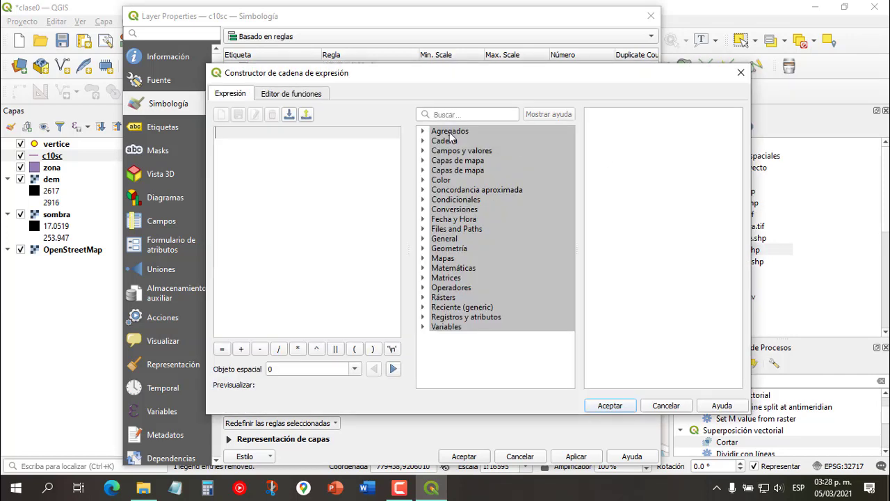
{"action": "left_click", "coordinate": [424, 150]}
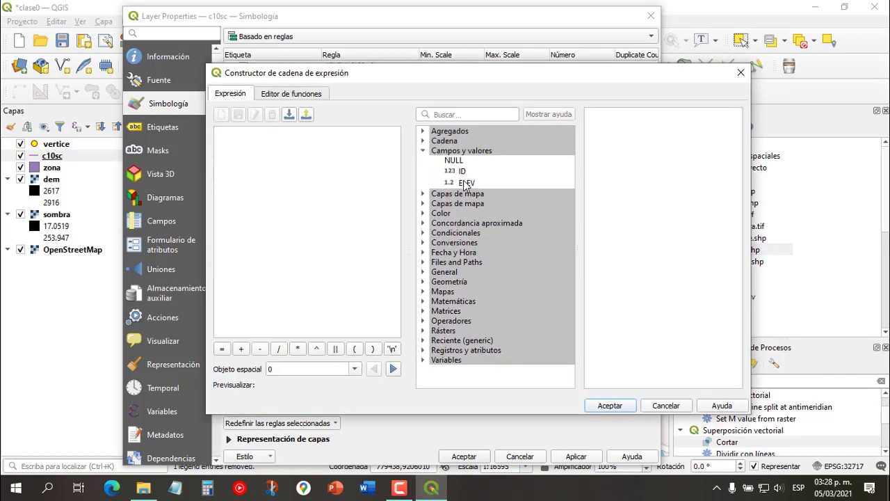
{"action": "double_click", "coordinate": [464, 182]}
{"action": "type", "text": "%"}
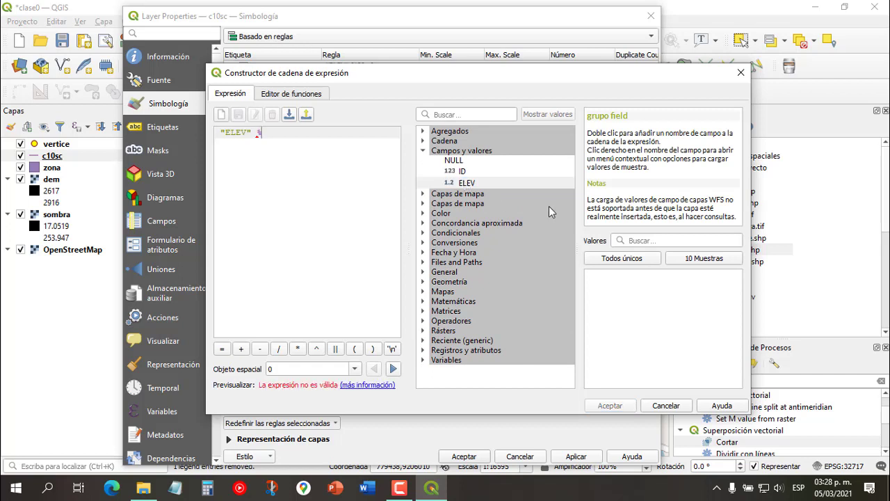
{"action": "type", "text": "50"}
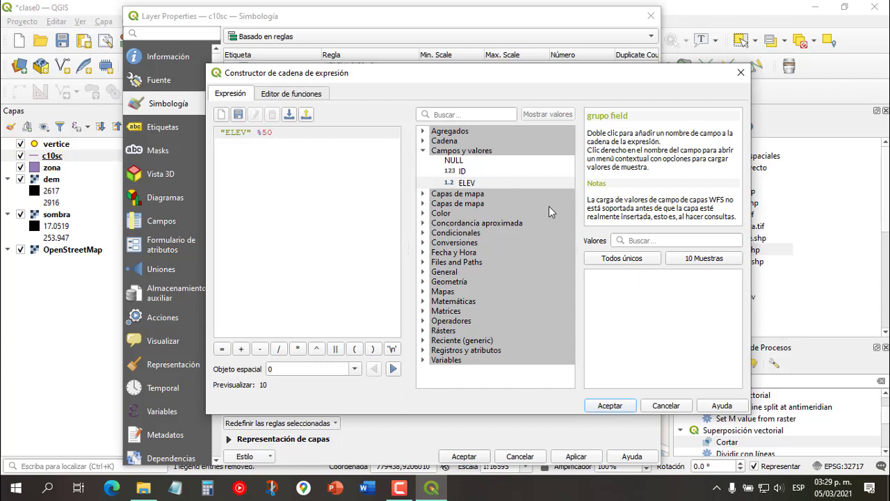
{"action": "type", "text": "<>"}
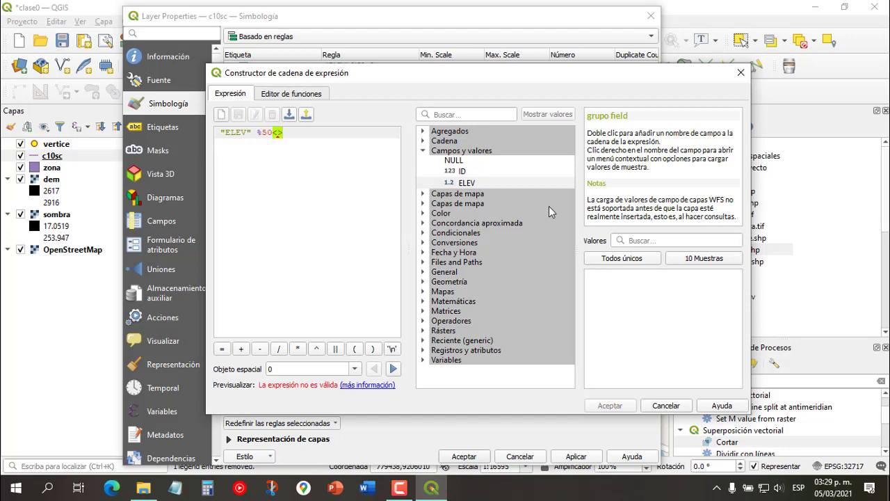
{"action": "type", "text": "0"}
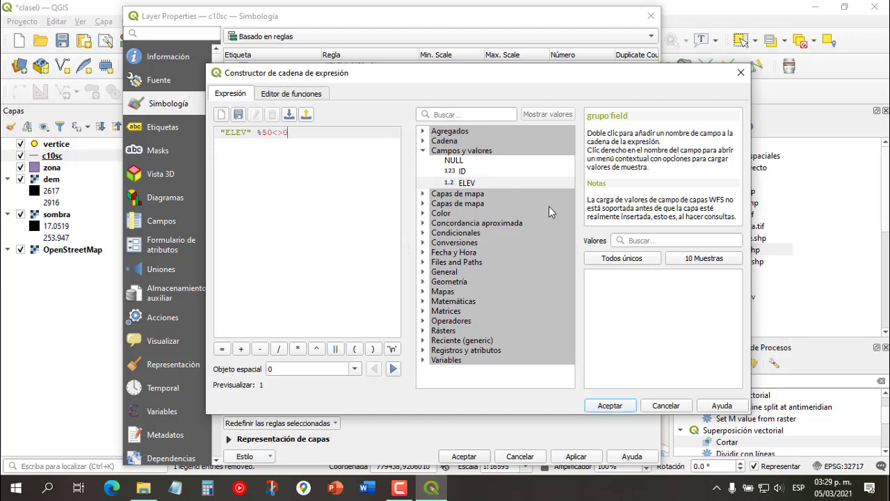
{"action": "left_click", "coordinate": [609, 406]}
{"action": "left_click", "coordinate": [646, 134]}
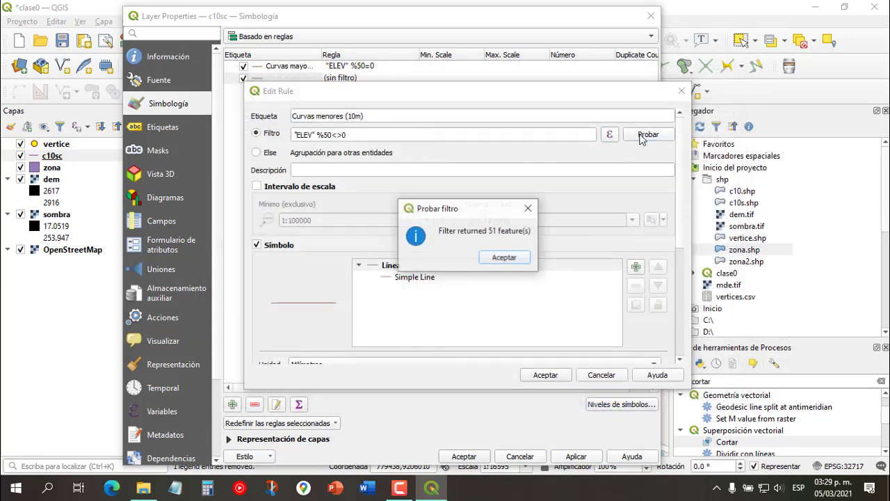
{"action": "left_click", "coordinate": [504, 258]}
Step: Colour the Curvas menores line golden yellow (#dfb60f) and store that colour as a custom swatch
{"action": "left_click_drag", "start_coordinate": [681, 182], "coordinate": [682, 267]}
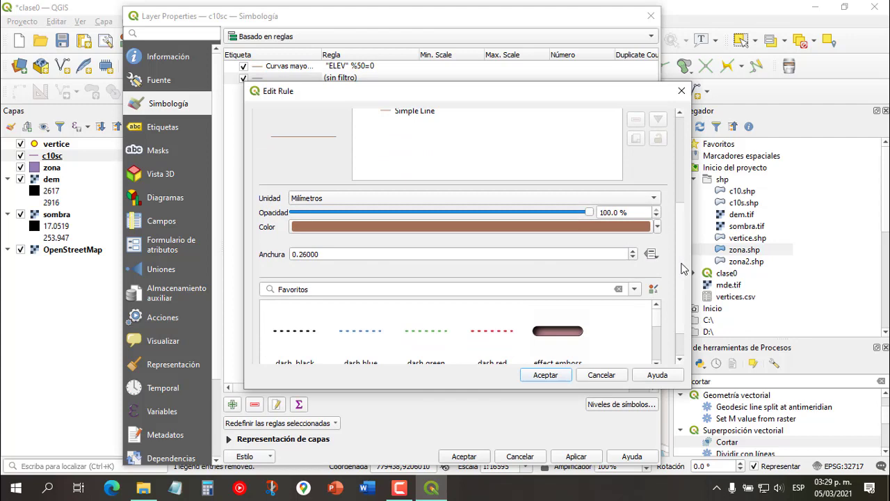
{"action": "left_click", "coordinate": [334, 226]}
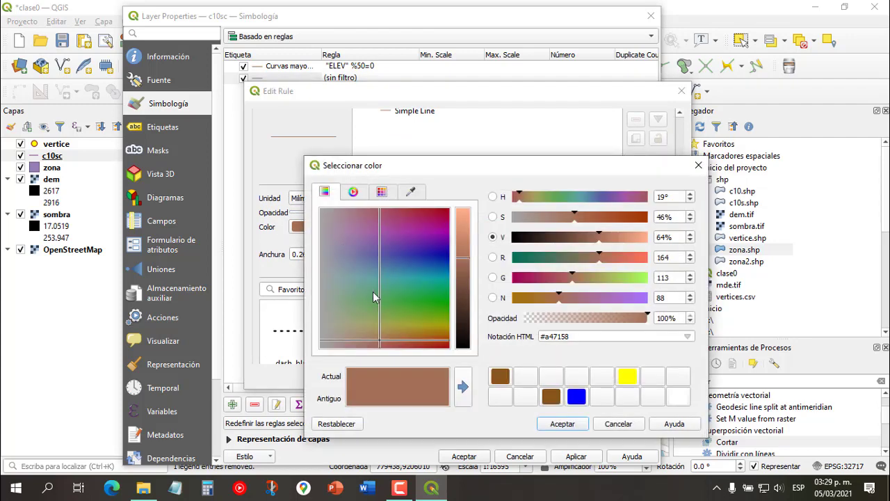
{"action": "left_click_drag", "start_coordinate": [381, 339], "coordinate": [436, 332]}
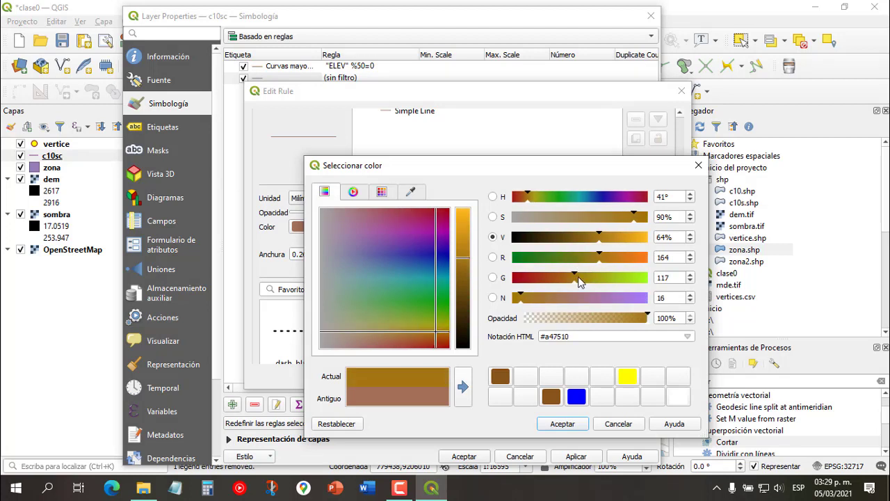
{"action": "left_click_drag", "start_coordinate": [577, 276], "coordinate": [548, 298]}
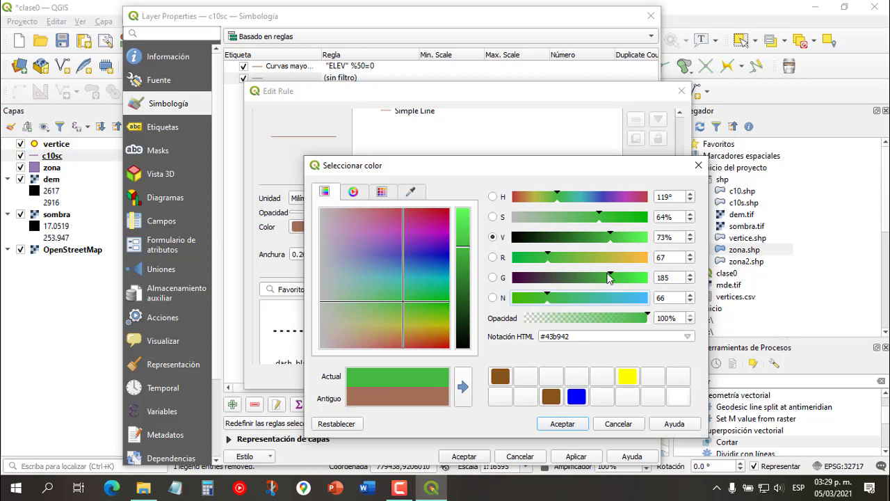
{"action": "mouse_move", "coordinate": [609, 278]}
{"action": "left_mouse_down"}
{"action": "mouse_move", "coordinate": [636, 278]}
{"action": "mouse_move", "coordinate": [602, 279]}
{"action": "left_mouse_up"}
{"action": "left_click_drag", "start_coordinate": [548, 257], "coordinate": [630, 257]}
{"action": "left_click_drag", "start_coordinate": [547, 298], "coordinate": [520, 298]}
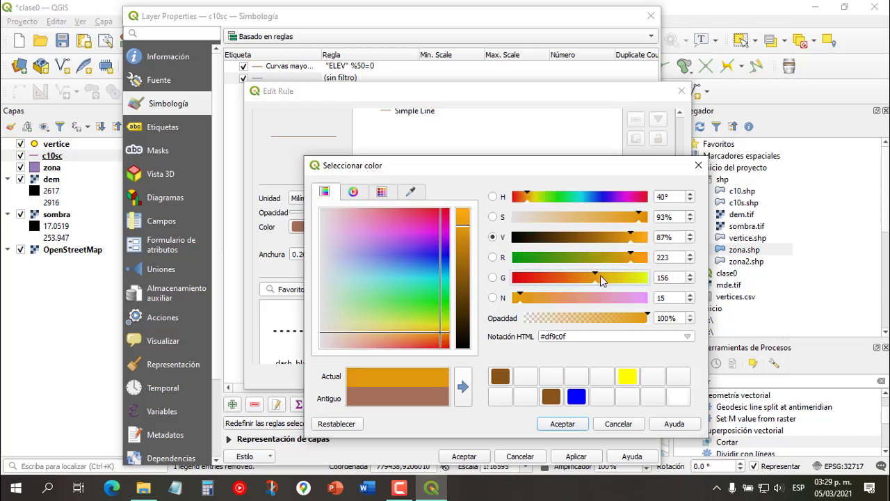
{"action": "left_click_drag", "start_coordinate": [600, 277], "coordinate": [610, 278]}
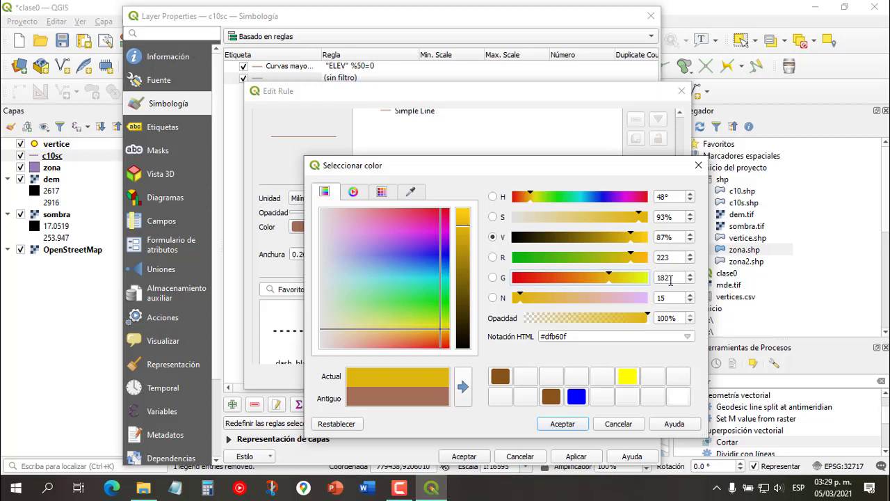
{"action": "left_click", "coordinate": [463, 387]}
{"action": "left_click_drag", "start_coordinate": [499, 375], "coordinate": [526, 394]}
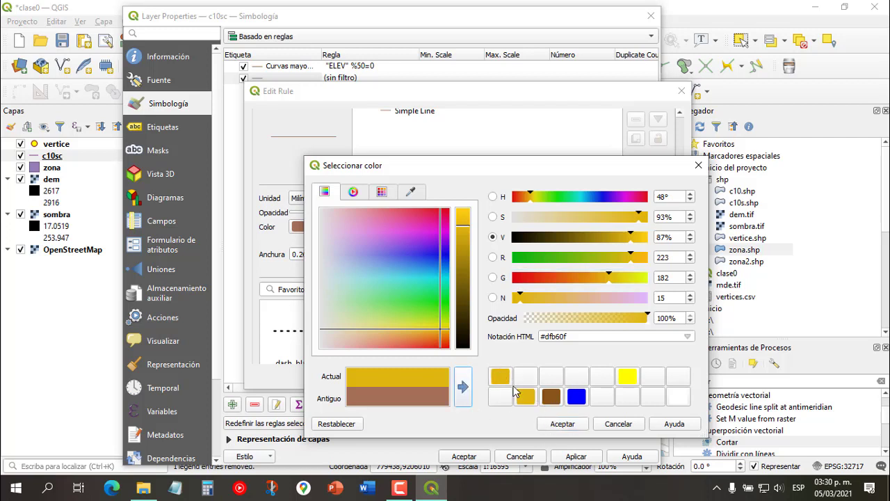
{"action": "left_click", "coordinate": [568, 424]}
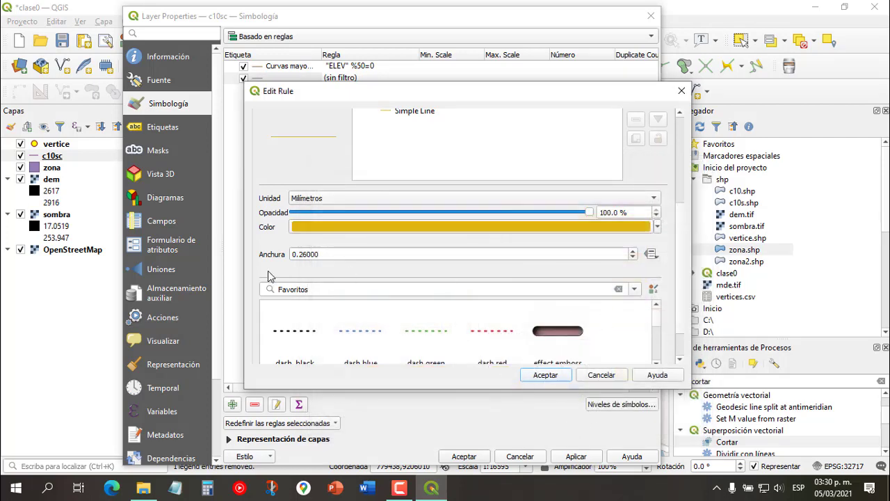
Step: Set the Curvas menores line width to 0.2 mm, accept the rule and apply the symbology to the map
{"action": "left_click_drag", "start_coordinate": [302, 257], "coordinate": [406, 258]}
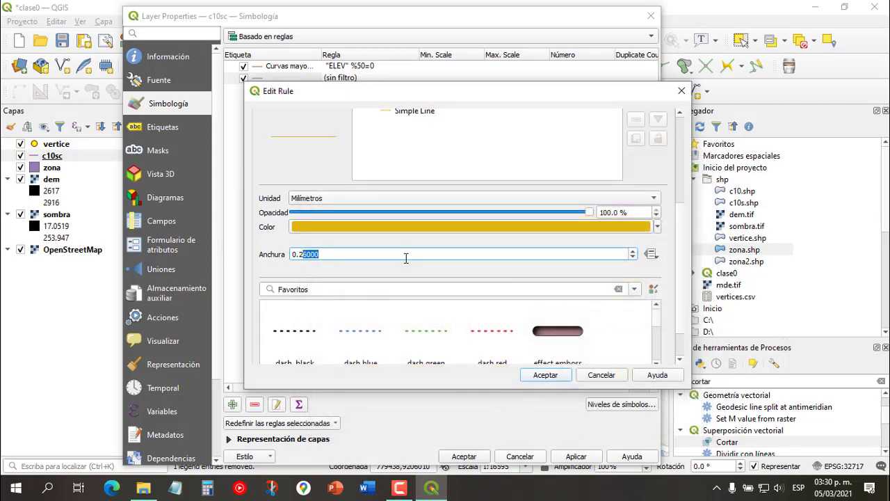
{"action": "key", "text": "BackSpace"}
{"action": "left_click", "coordinate": [546, 375]}
{"action": "left_click_drag", "start_coordinate": [438, 21], "coordinate": [180, 30]}
{"action": "left_click", "coordinate": [320, 460]}
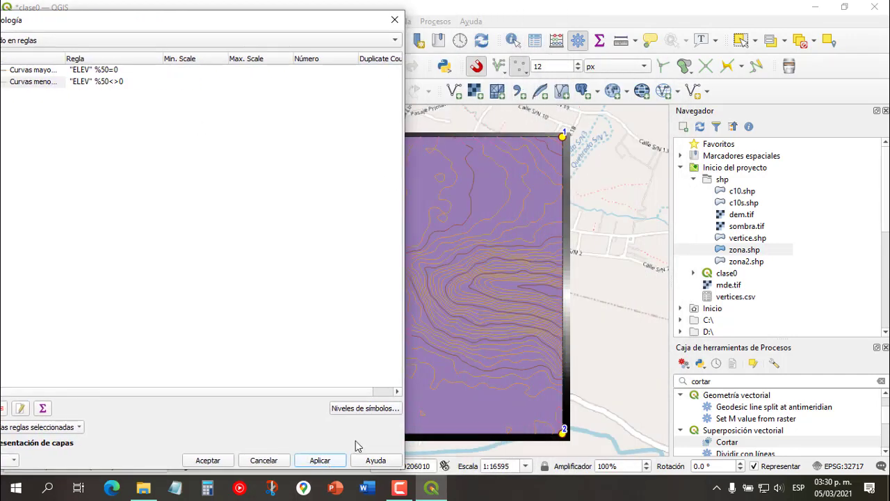
Step: Switch the c10sc layer's labels to Rule-based Labeling
{"action": "left_click_drag", "start_coordinate": [238, 31], "coordinate": [570, 22]}
{"action": "left_click", "coordinate": [241, 123]}
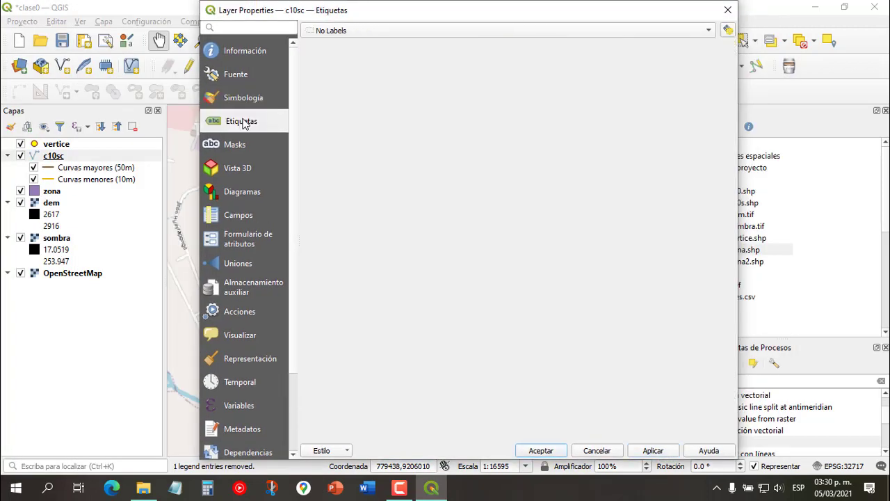
{"action": "left_click", "coordinate": [386, 33]}
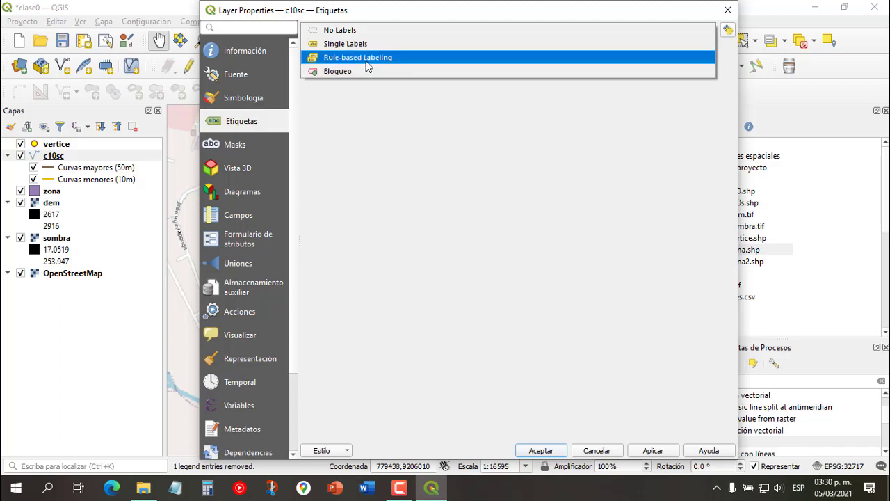
{"action": "left_click", "coordinate": [368, 64]}
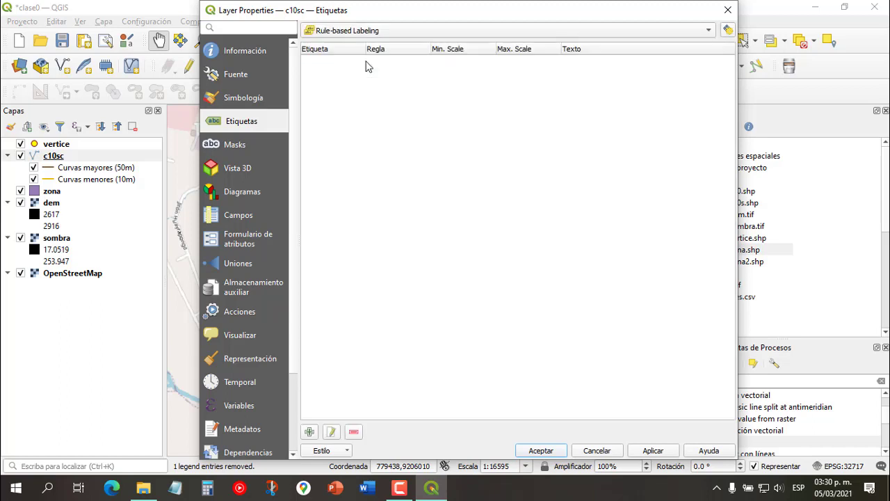
Step: Add a label rule described as mayores with the filter expression "ELEV" %50=0
{"action": "left_click", "coordinate": [309, 431]}
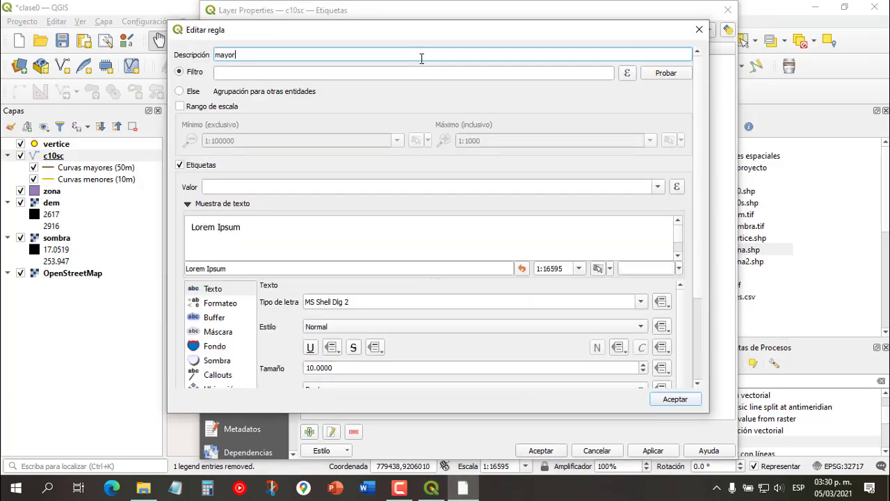
{"action": "left_click", "coordinate": [627, 73]}
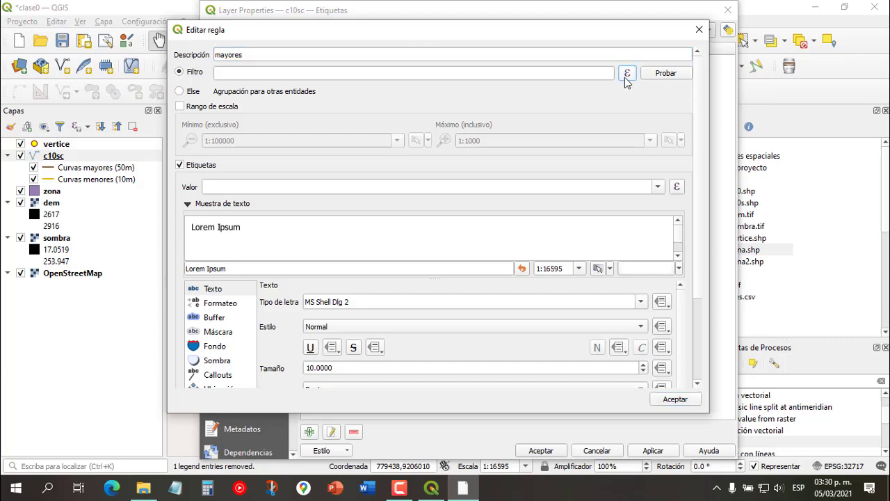
{"action": "left_click", "coordinate": [423, 152]}
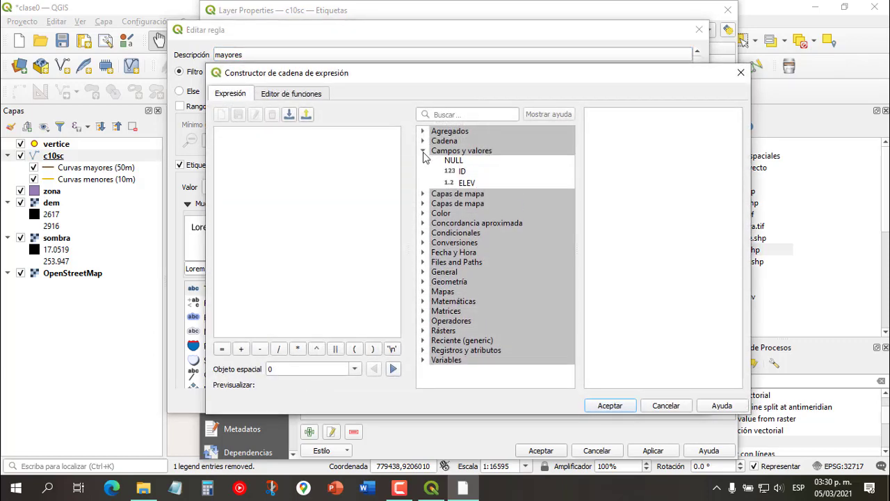
{"action": "double_click", "coordinate": [467, 182]}
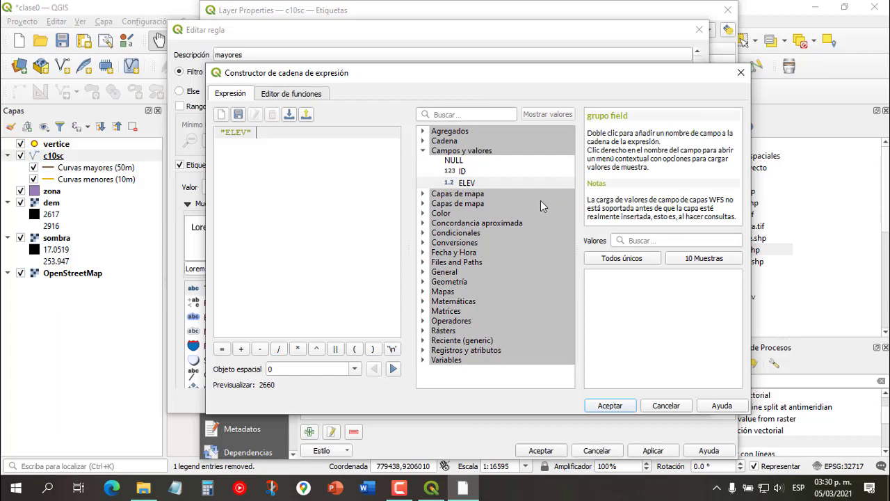
{"action": "type", "text": "%"}
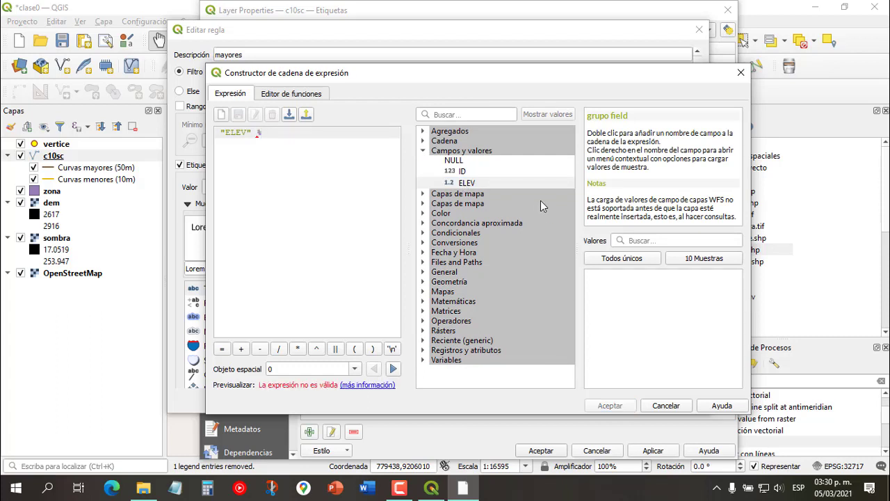
{"action": "type", "text": "50=0"}
{"action": "left_click", "coordinate": [609, 405]}
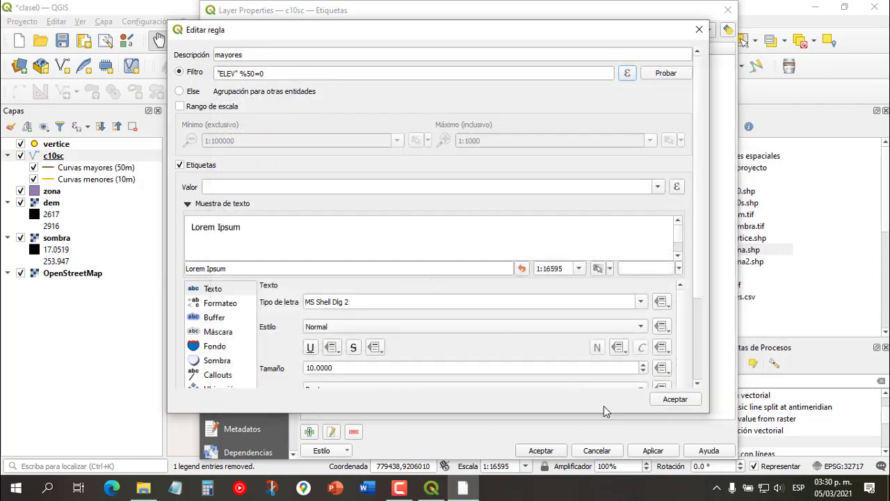
Step: Set the mayores label text to Arial Narrow, Cursiva style, size 7 points
{"action": "left_click", "coordinate": [205, 293]}
{"action": "left_click_drag", "start_coordinate": [391, 304], "coordinate": [308, 301]}
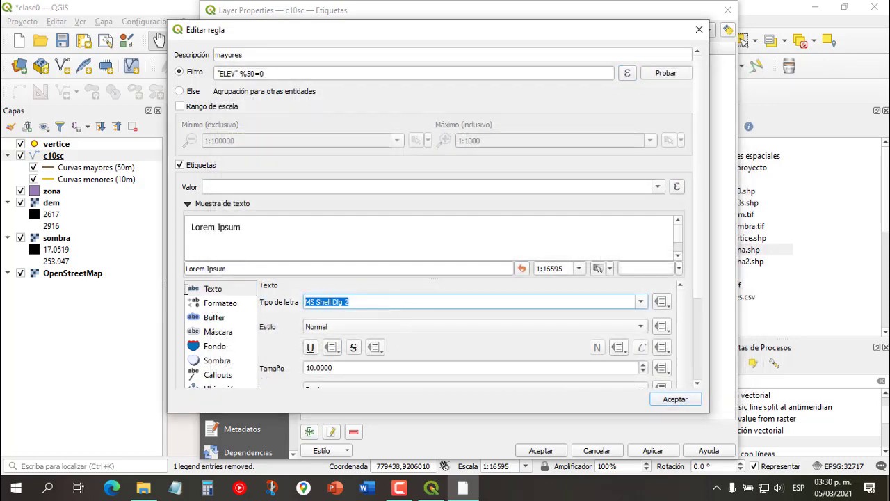
{"action": "type", "text": "arial narrow"}
{"action": "left_click", "coordinate": [417, 322]}
{"action": "left_click", "coordinate": [340, 366]}
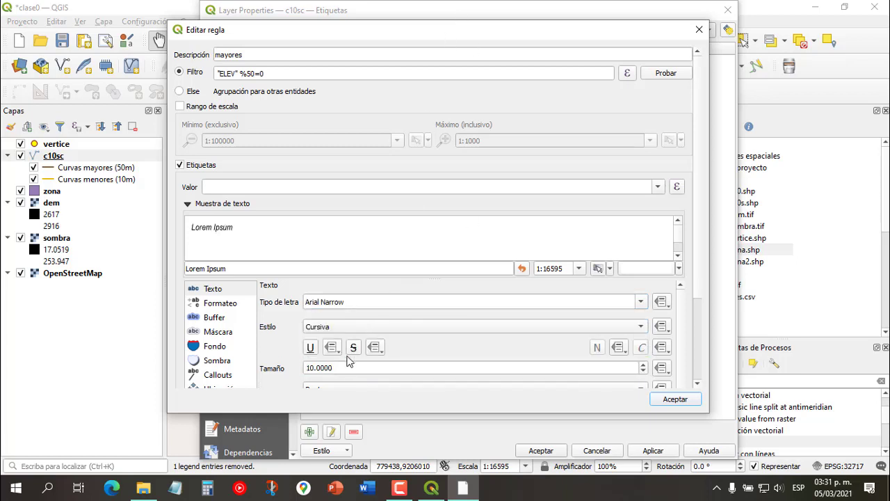
{"action": "left_click_drag", "start_coordinate": [377, 367], "coordinate": [192, 362]}
{"action": "type", "text": "7"}
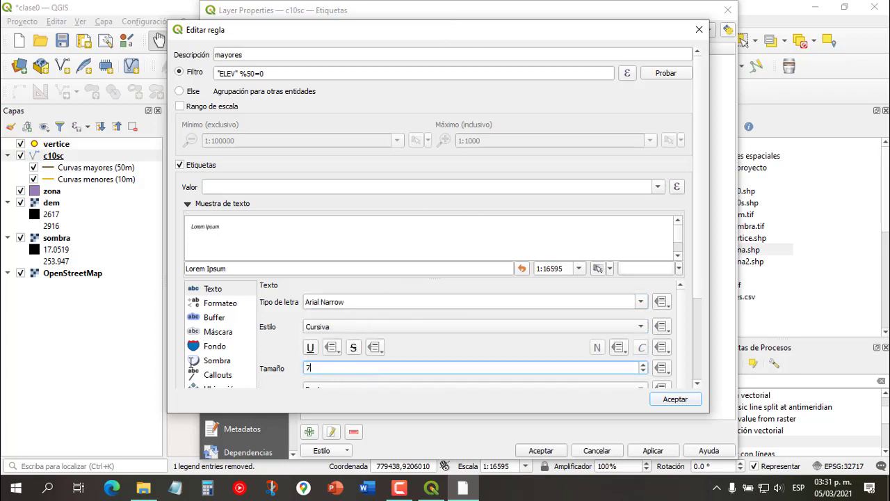
Step: Set the mayores label text colour to dark brown #5c3f00 and store it among the custom colours
{"action": "scroll", "coordinate": [699, 278], "scroll_direction": "down", "scroll_amount": 3}
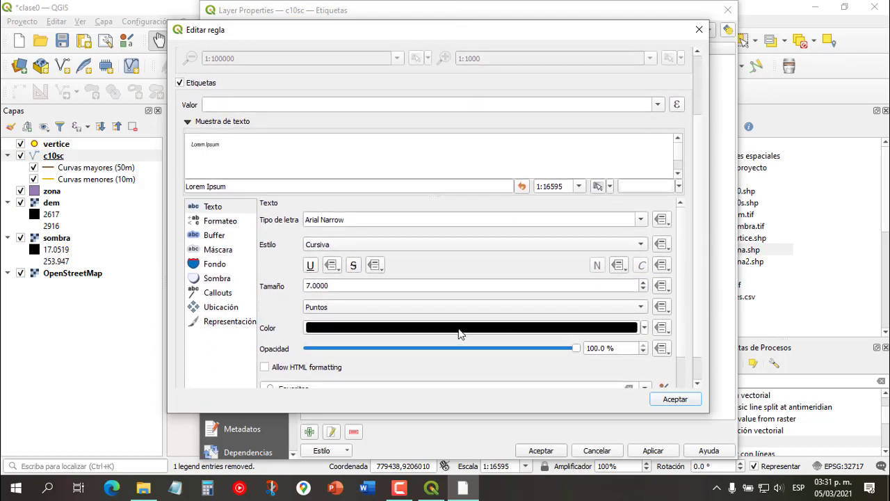
{"action": "left_click", "coordinate": [446, 329]}
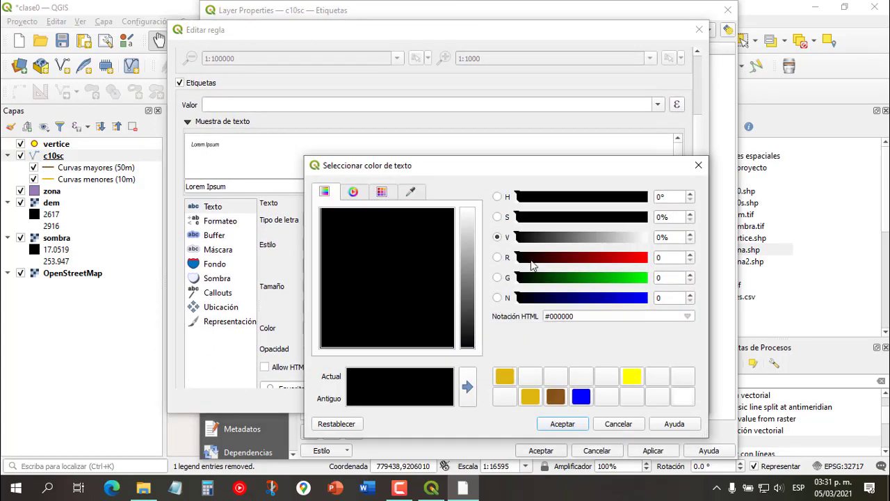
{"action": "left_click_drag", "start_coordinate": [518, 257], "coordinate": [611, 257]}
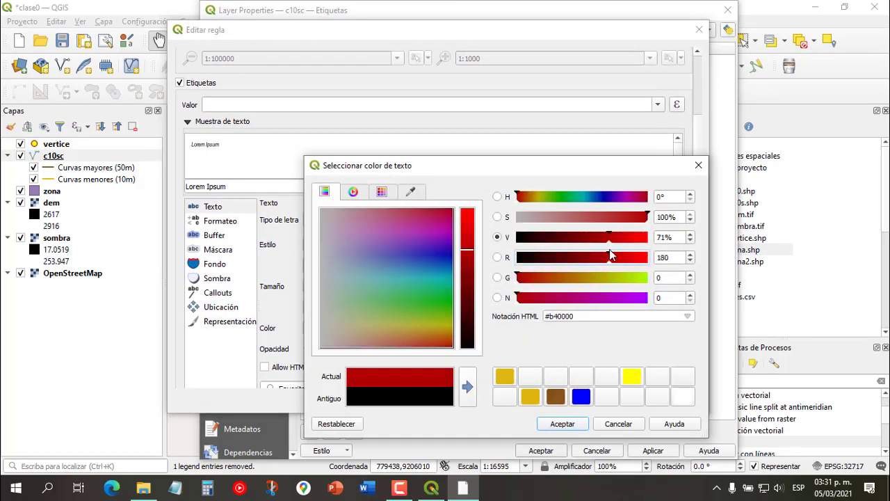
{"action": "left_click_drag", "start_coordinate": [523, 279], "coordinate": [582, 279]}
{"action": "left_click_drag", "start_coordinate": [473, 295], "coordinate": [473, 303]}
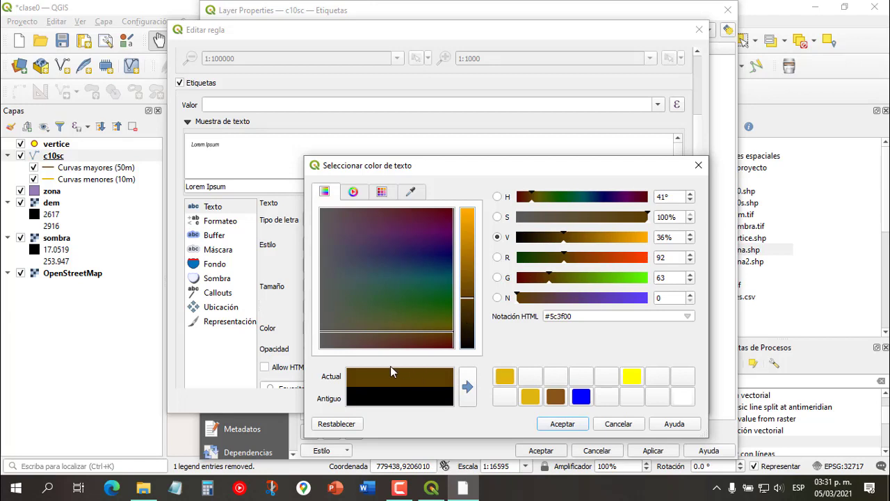
{"action": "left_click", "coordinate": [467, 387]}
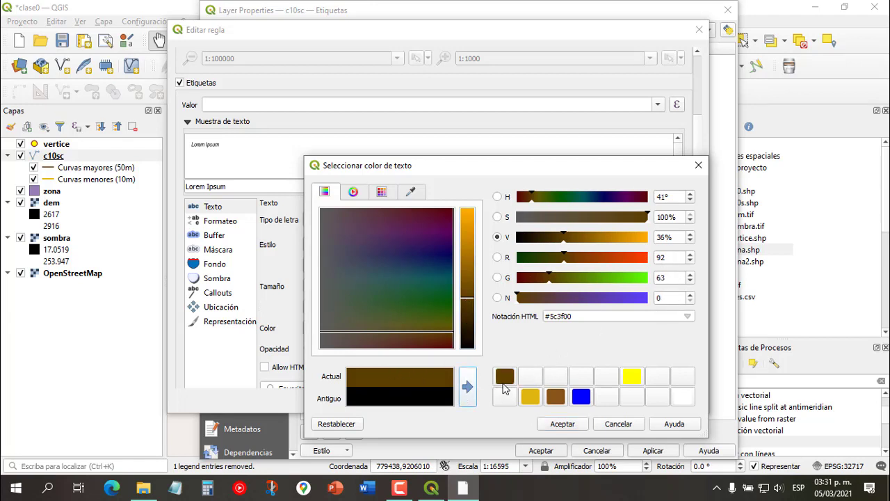
{"action": "left_click_drag", "start_coordinate": [505, 378], "coordinate": [602, 395]}
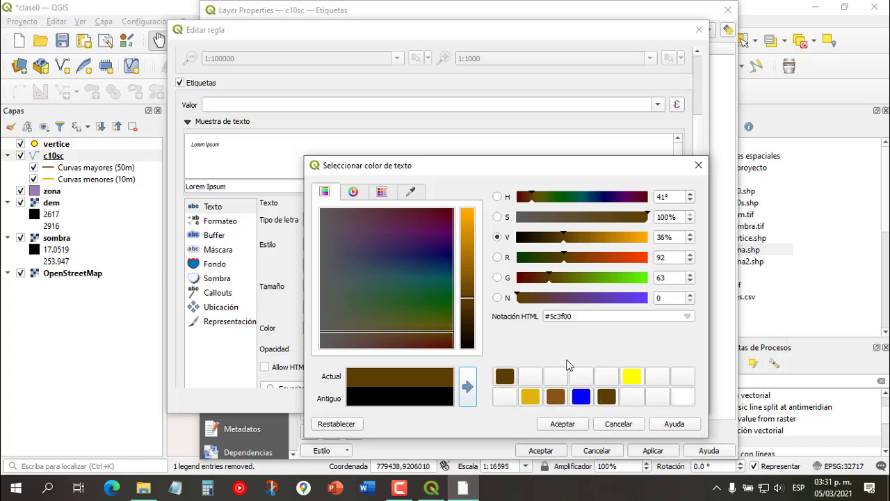
{"action": "left_click", "coordinate": [585, 424]}
Step: Enable the mayores text buffer, set placement to Curvo with only Sobre la línea allowed, and accept the rule
{"action": "left_click", "coordinate": [214, 236]}
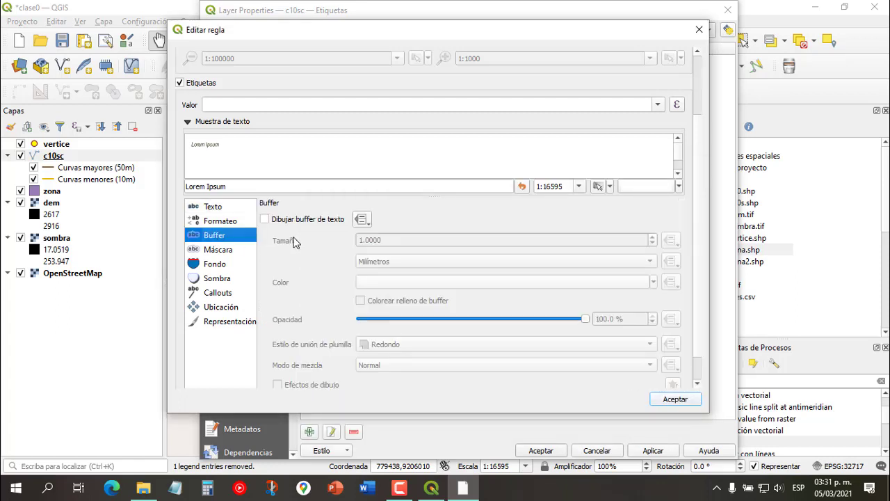
{"action": "left_click", "coordinate": [282, 220]}
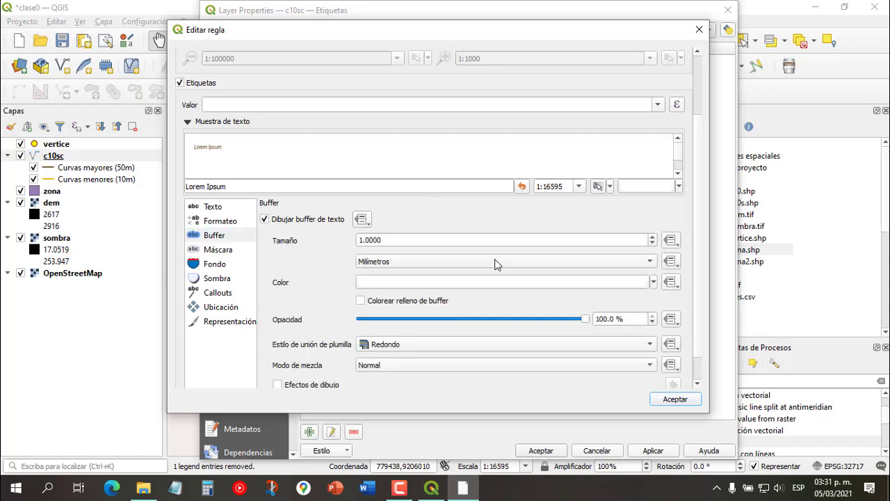
{"action": "left_click", "coordinate": [221, 308]}
{"action": "left_click", "coordinate": [354, 259]}
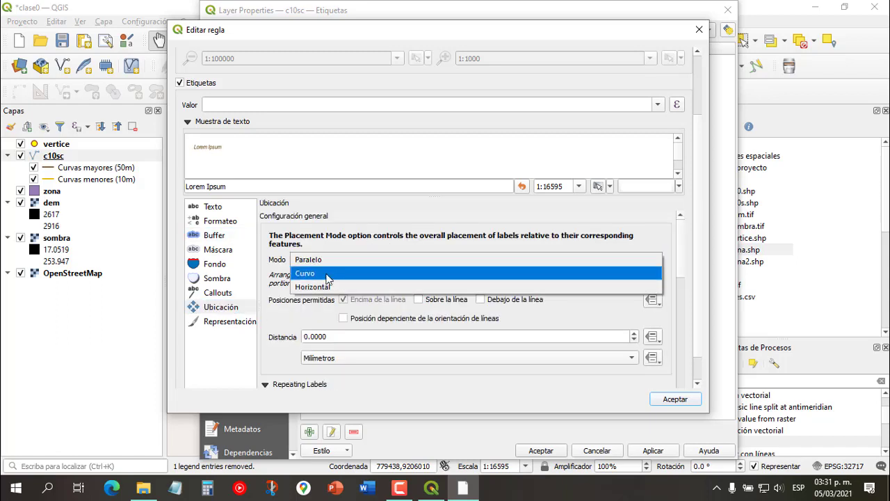
{"action": "left_click", "coordinate": [299, 272]}
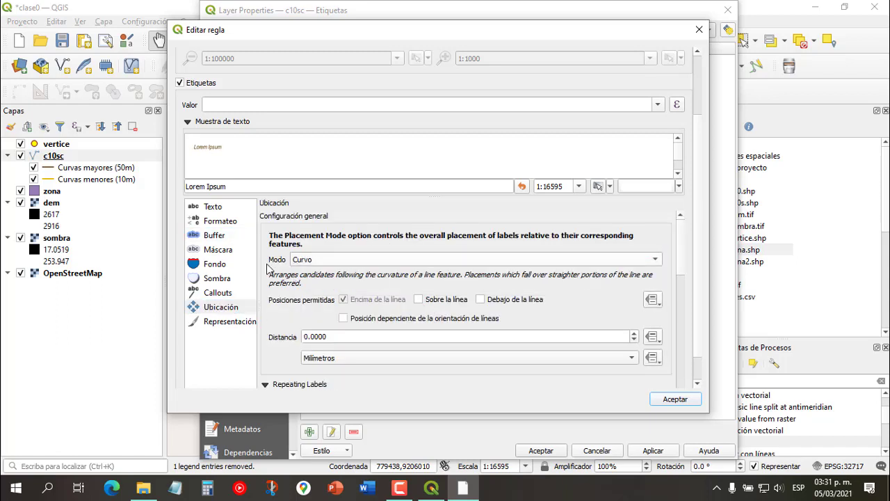
{"action": "left_click", "coordinate": [418, 299]}
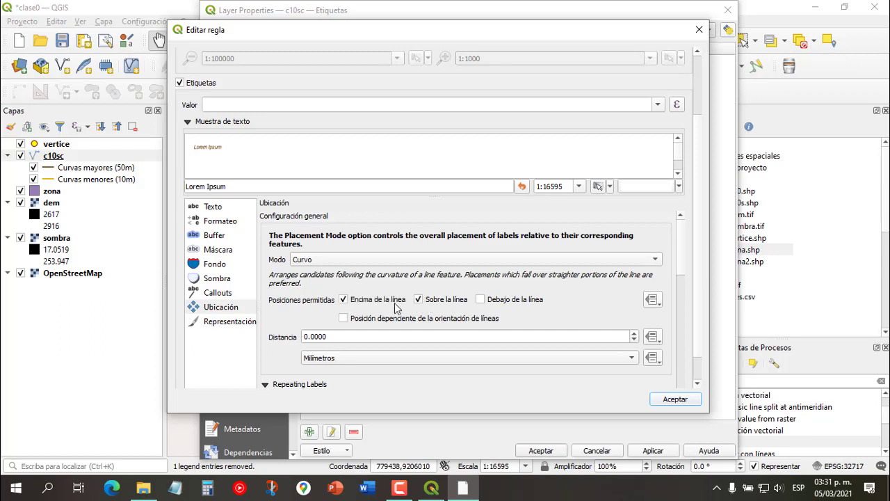
{"action": "left_click", "coordinate": [343, 300]}
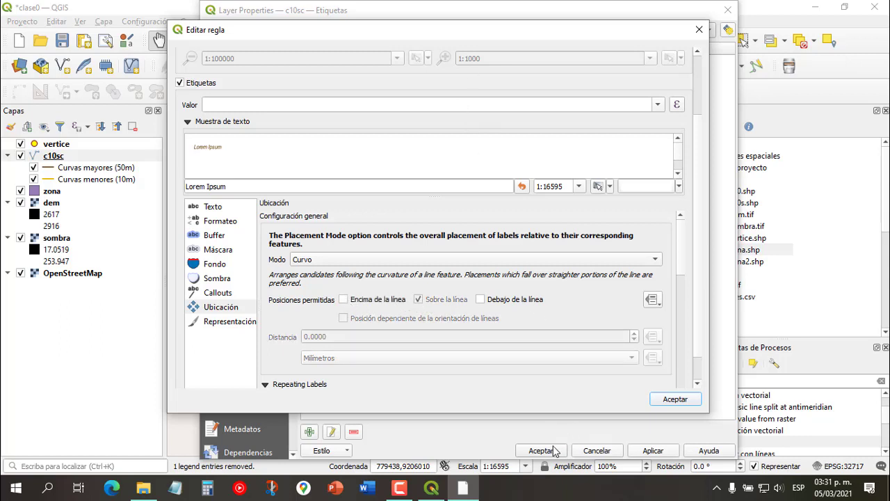
{"action": "left_click", "coordinate": [675, 398]}
Step: Set the mayores label value to the ELEV field and apply the labels to the c10sc layer
{"action": "left_click_drag", "start_coordinate": [532, 16], "coordinate": [467, 20]}
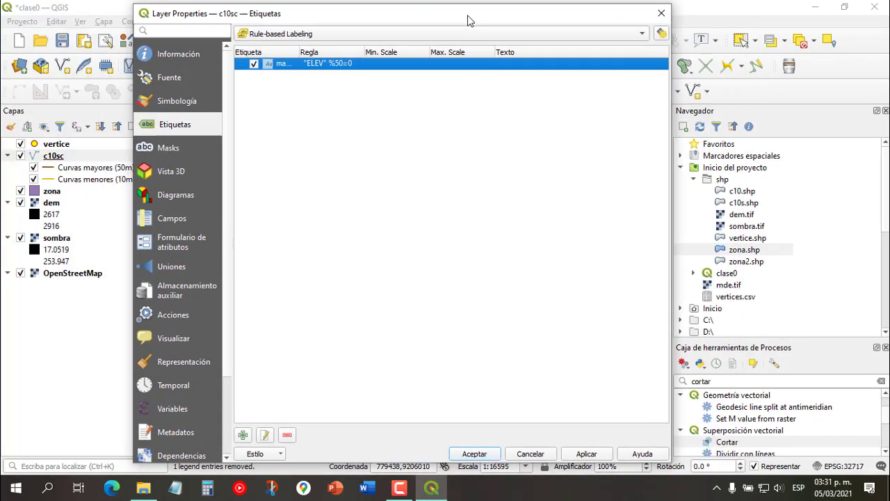
{"action": "double_click", "coordinate": [475, 64]}
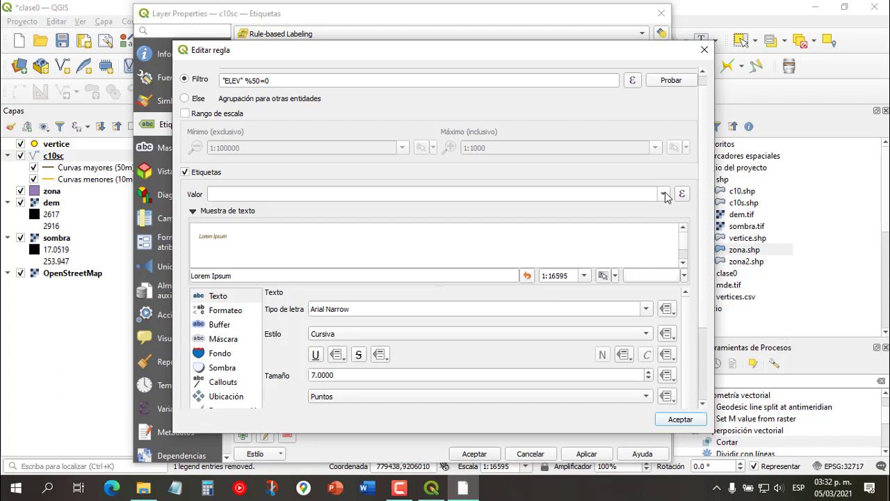
{"action": "left_click", "coordinate": [665, 197]}
{"action": "left_click", "coordinate": [271, 224]}
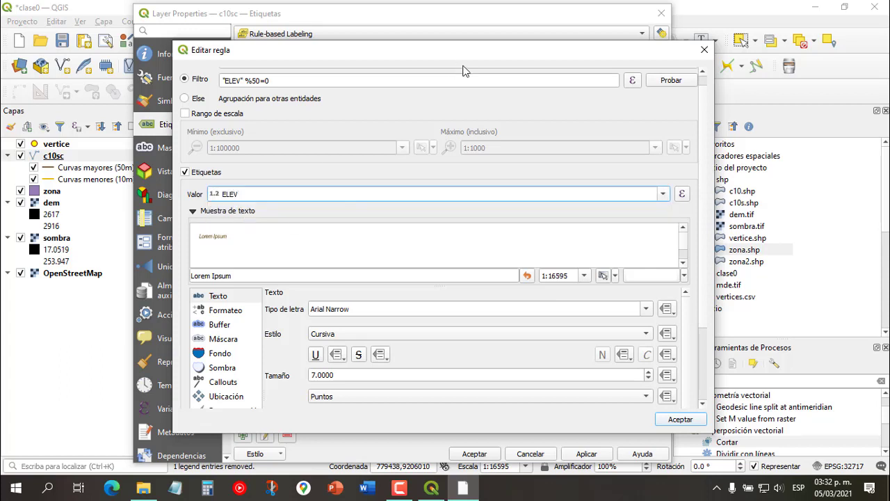
{"action": "left_click", "coordinate": [664, 420]}
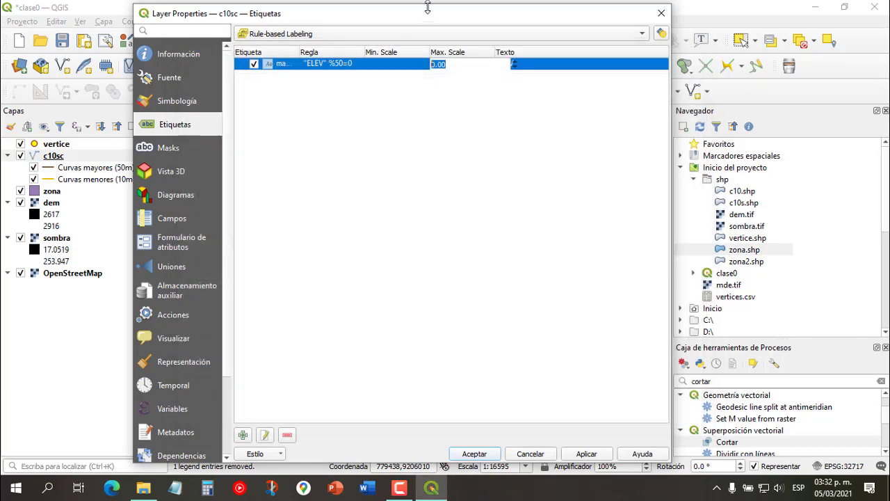
{"action": "left_click_drag", "start_coordinate": [351, 21], "coordinate": [156, 20]}
{"action": "left_click", "coordinate": [392, 453]}
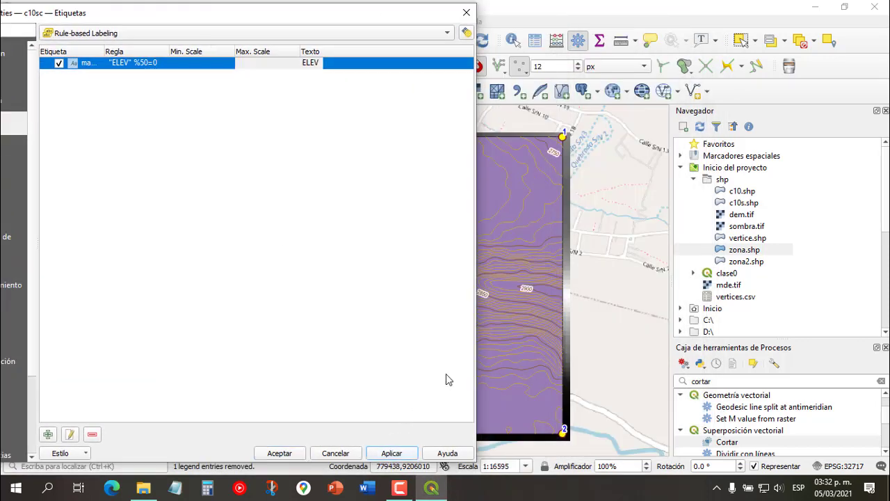
{"action": "left_click_drag", "start_coordinate": [387, 26], "coordinate": [301, 26]}
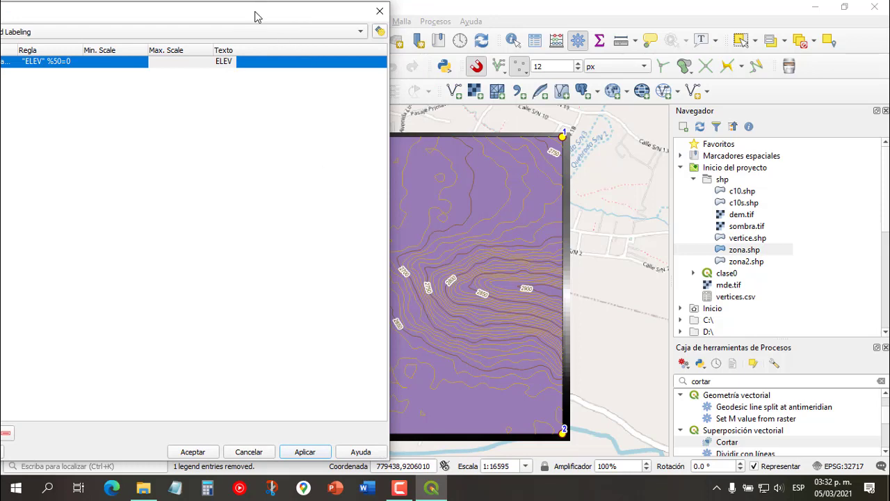
{"action": "left_click_drag", "start_coordinate": [255, 16], "coordinate": [519, 17]}
{"action": "left_click", "coordinate": [459, 454]}
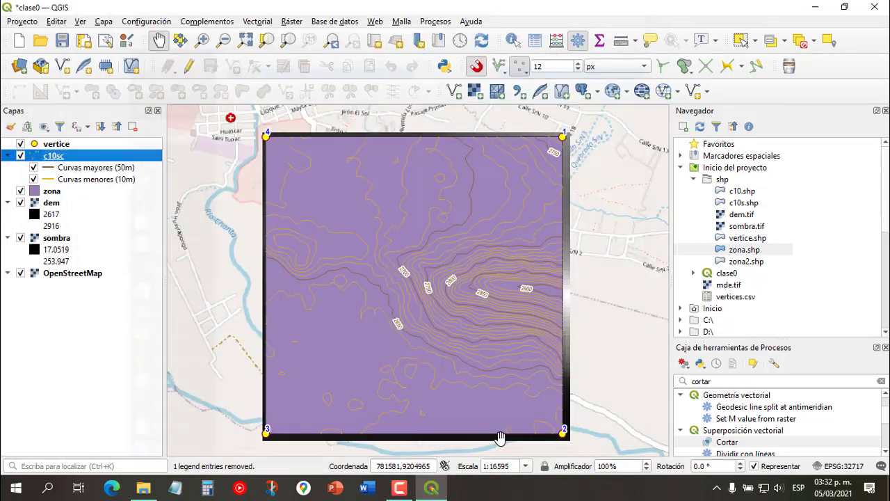
Step: Set the zona layer's Simple Fill style to Sin relleno
{"action": "left_click", "coordinate": [49, 196]}
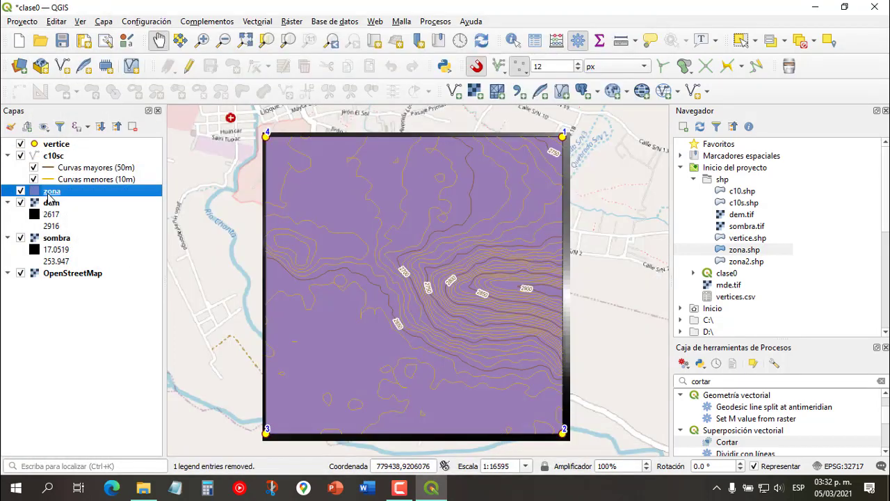
{"action": "double_click", "coordinate": [50, 197]}
{"action": "left_click", "coordinate": [165, 105]}
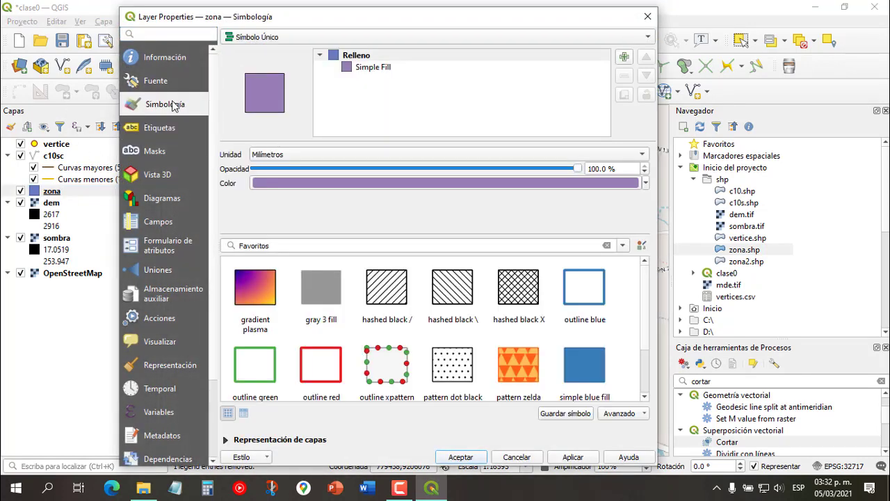
{"action": "left_click", "coordinate": [368, 68]}
{"action": "left_click", "coordinate": [489, 198]}
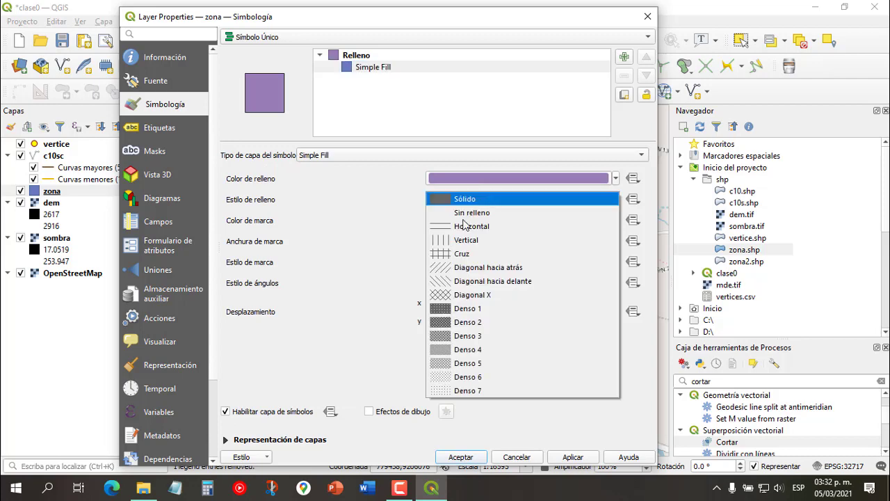
{"action": "left_click", "coordinate": [467, 212]}
Step: Set the zona outline colour to red #ff0000 and store it among the custom colours
{"action": "left_click", "coordinate": [489, 220]}
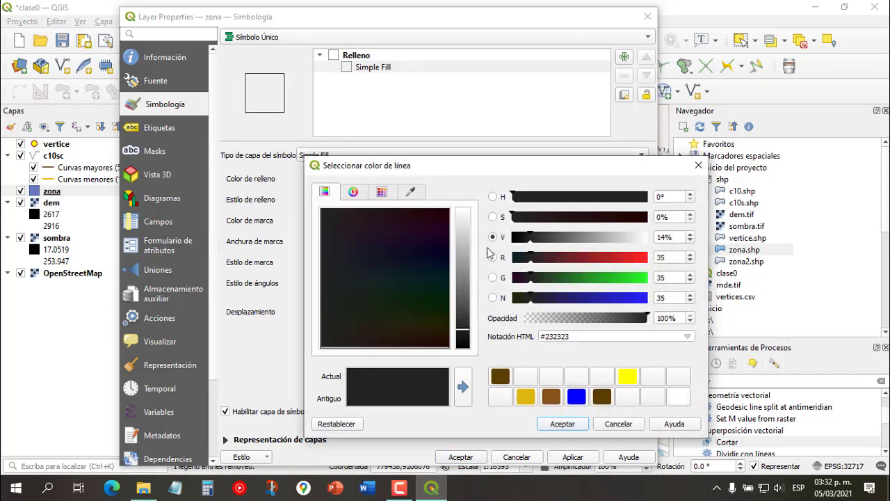
{"action": "left_click_drag", "start_coordinate": [530, 263], "coordinate": [673, 265]}
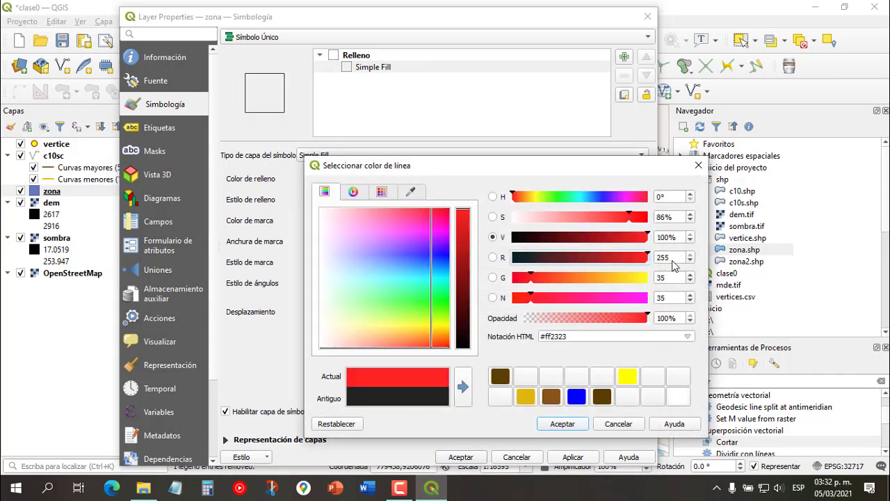
{"action": "left_click_drag", "start_coordinate": [530, 278], "coordinate": [516, 298]}
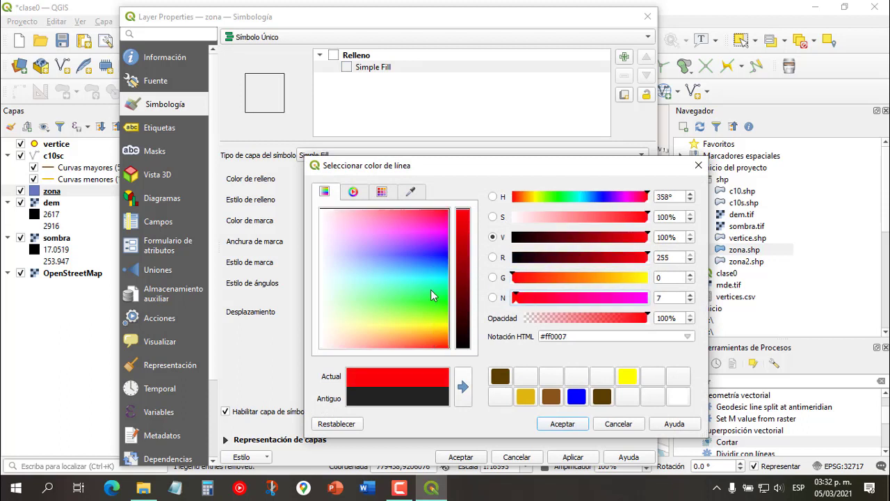
{"action": "left_click", "coordinate": [463, 388]}
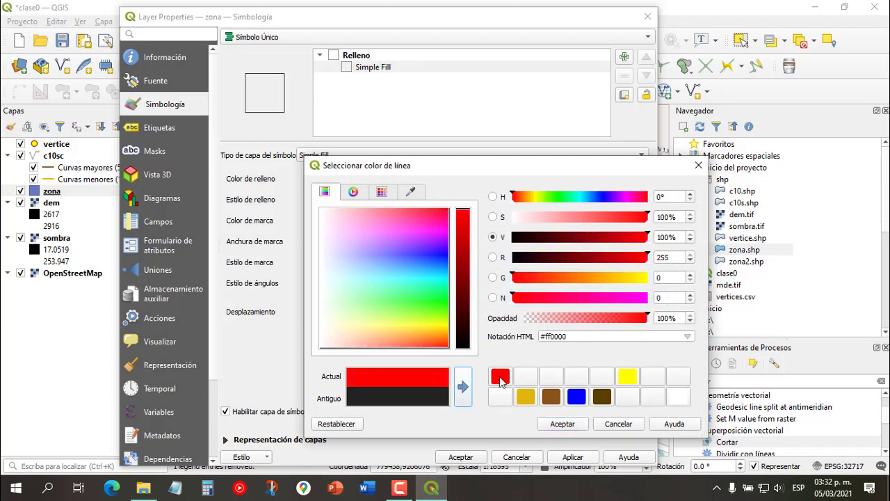
{"action": "left_click_drag", "start_coordinate": [503, 379], "coordinate": [576, 381]}
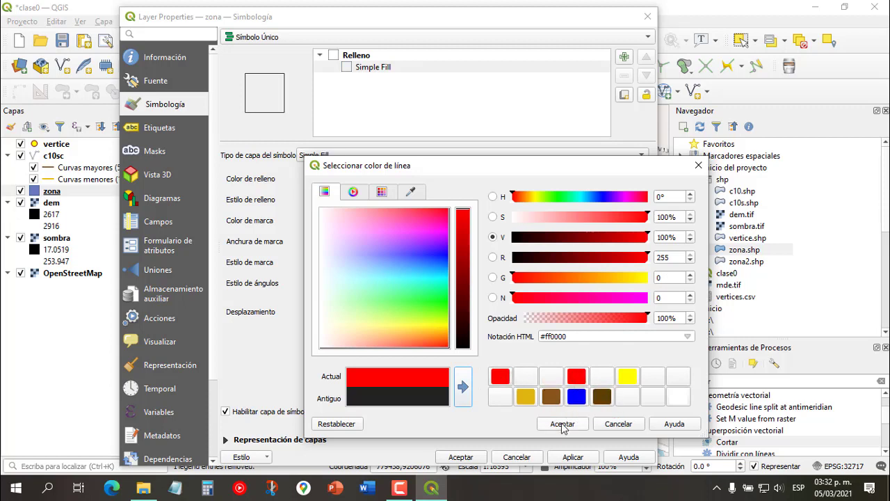
{"action": "left_click", "coordinate": [562, 424]}
Step: Set the zona outline width to 0.3 mm and accept the layer's symbology
{"action": "left_click_drag", "start_coordinate": [436, 242], "coordinate": [532, 246]}
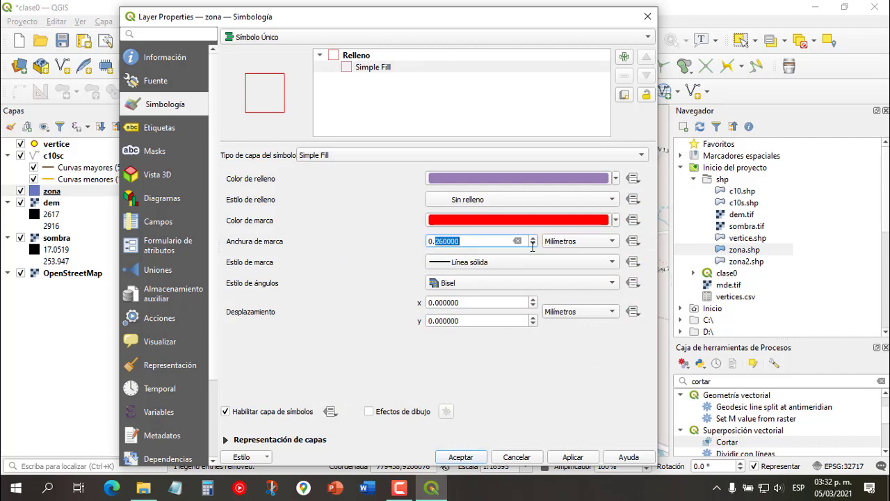
{"action": "type", "text": "3"}
{"action": "left_click", "coordinate": [460, 457]}
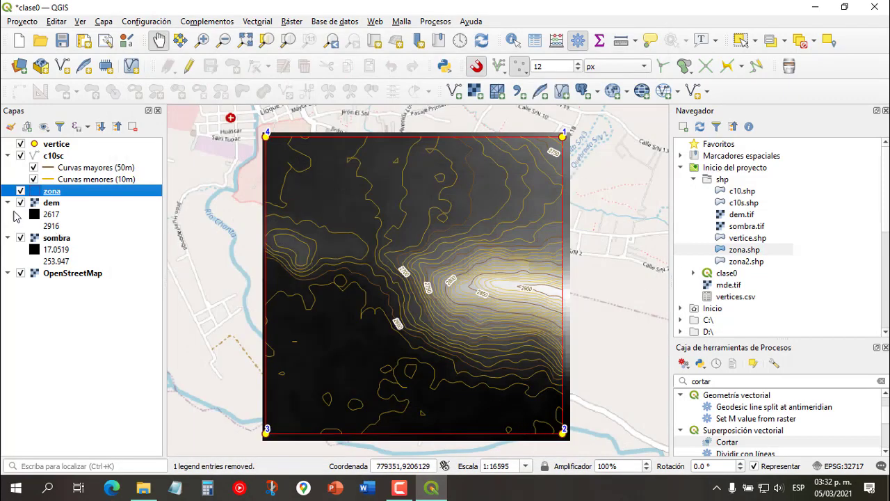
Step: Hide the dem layer and open the symbology settings of the sombra layer
{"action": "left_click", "coordinate": [20, 203]}
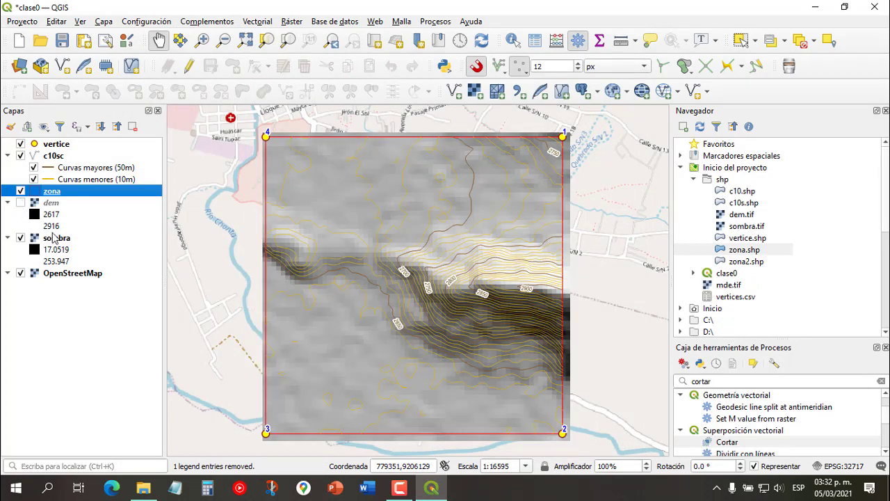
{"action": "left_click", "coordinate": [120, 241]}
{"action": "double_click", "coordinate": [70, 240]}
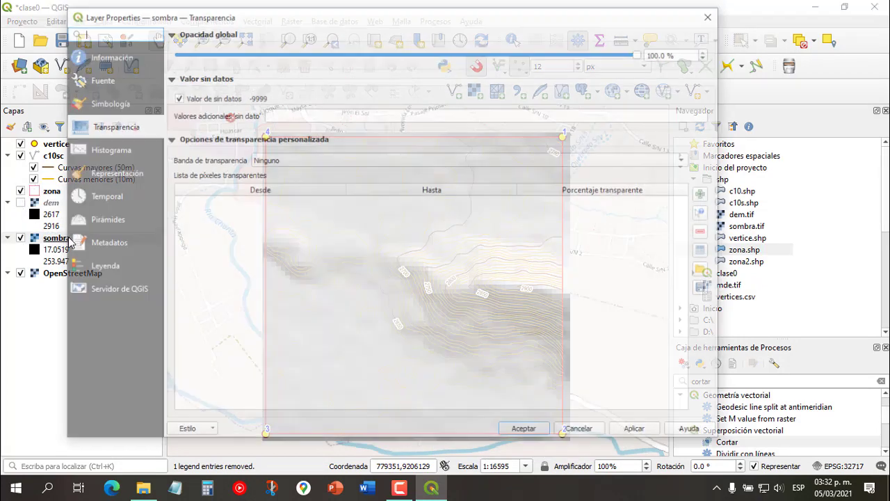
{"action": "left_click", "coordinate": [117, 104]}
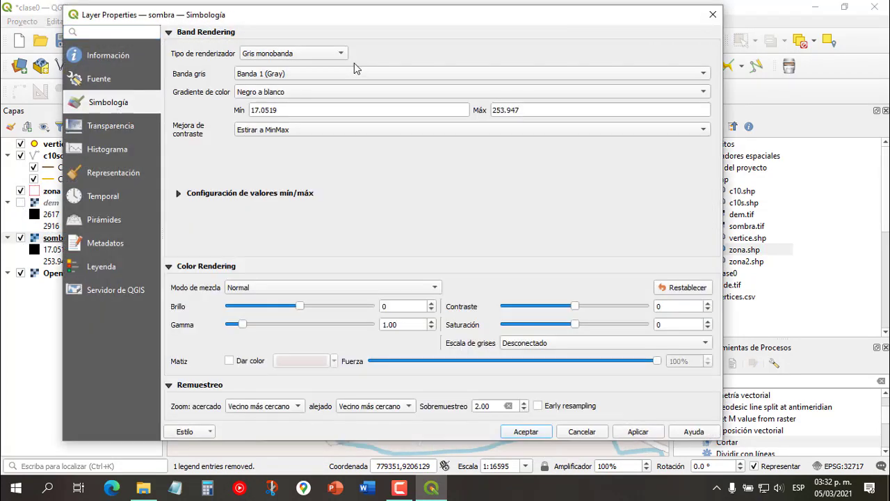
{"action": "left_click_drag", "start_coordinate": [380, 19], "coordinate": [392, 54]}
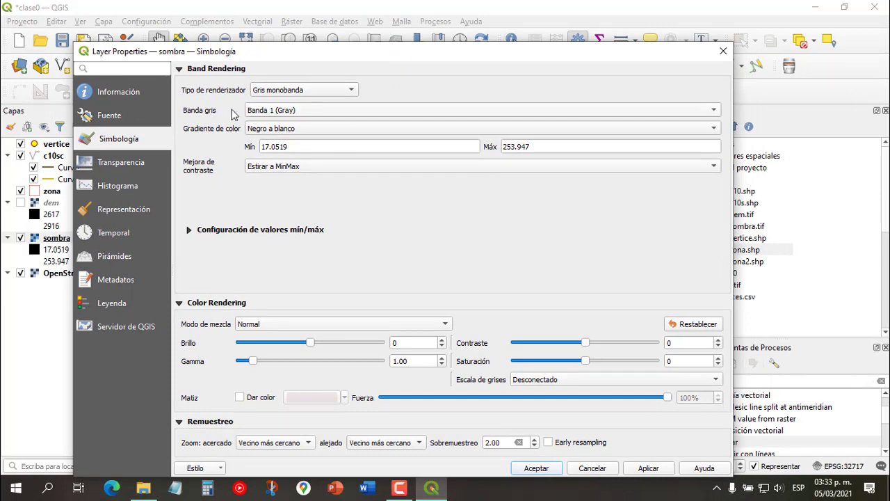
{"action": "left_click_drag", "start_coordinate": [397, 52], "coordinate": [396, 35]}
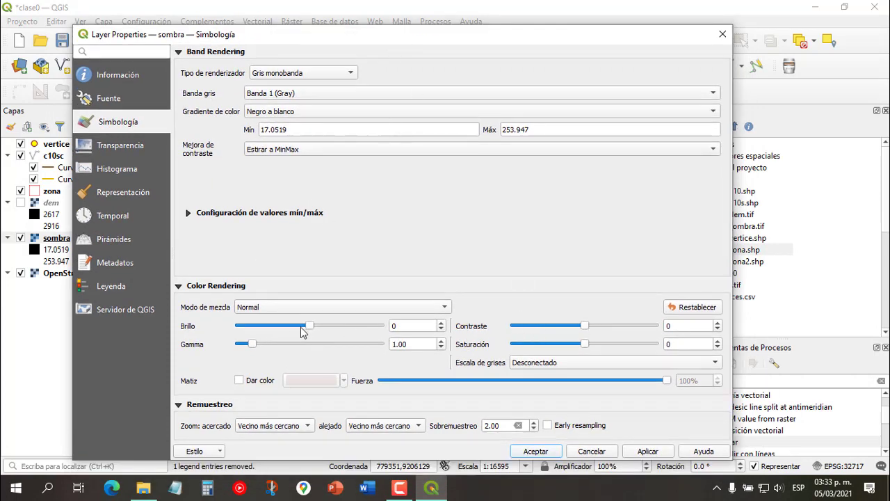
Step: Try brightness values of 106 and 66 on the sombra layer, applying each to the map
{"action": "left_click_drag", "start_coordinate": [310, 330], "coordinate": [340, 328]}
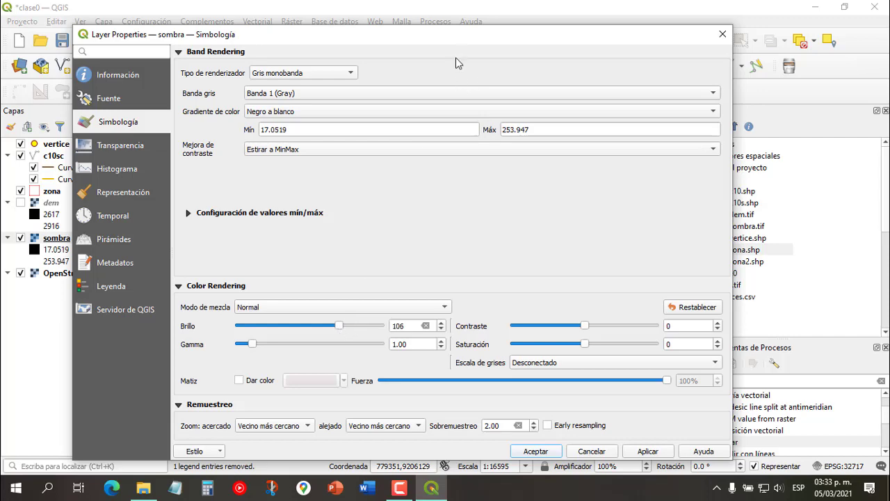
{"action": "left_click_drag", "start_coordinate": [354, 43], "coordinate": [51, 33]}
{"action": "left_click", "coordinate": [345, 442]}
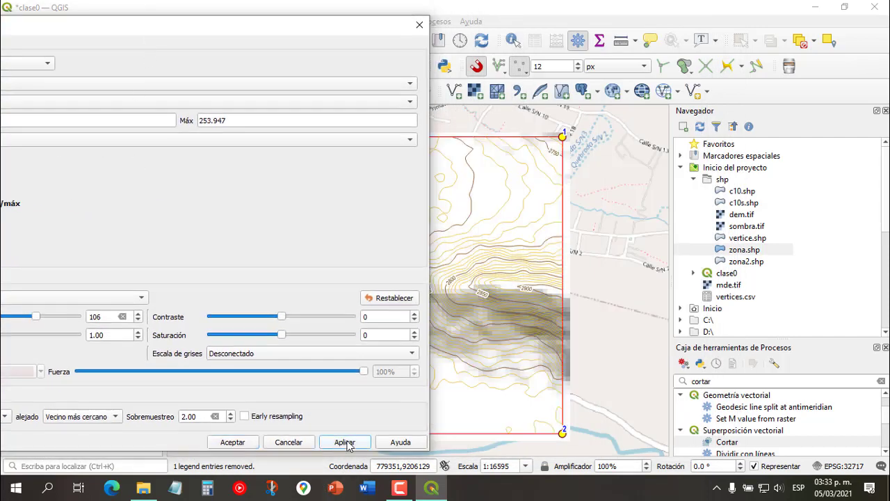
{"action": "left_click_drag", "start_coordinate": [312, 20], "coordinate": [415, 15]}
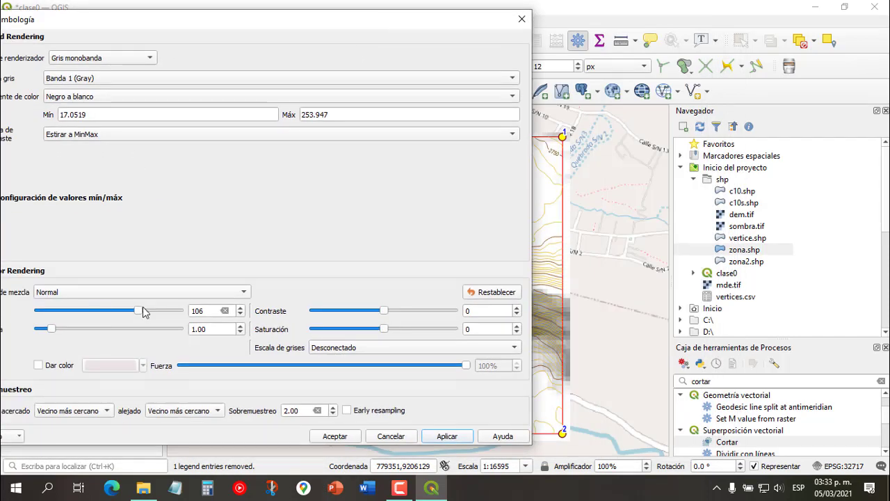
{"action": "scroll", "coordinate": [128, 316], "scroll_direction": "down", "scroll_amount": 2}
{"action": "left_click_drag", "start_coordinate": [117, 317], "coordinate": [124, 317]}
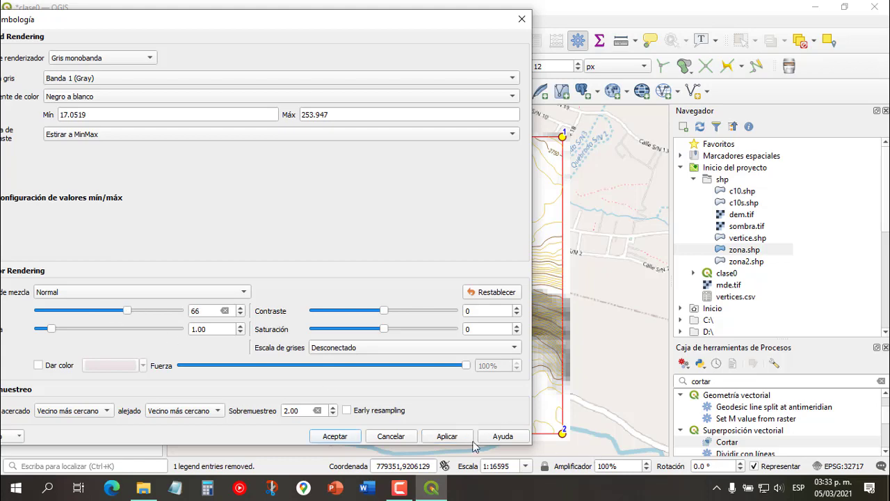
{"action": "left_click", "coordinate": [447, 436]}
{"action": "mouse_move", "coordinate": [421, 33]}
{"action": "left_mouse_down"}
{"action": "mouse_move", "coordinate": [141, 53]}
{"action": "mouse_move", "coordinate": [420, 24]}
{"action": "left_mouse_up"}
Step: Set the sombra layer's brightness to 75 and apply it
{"action": "double_click", "coordinate": [198, 301]}
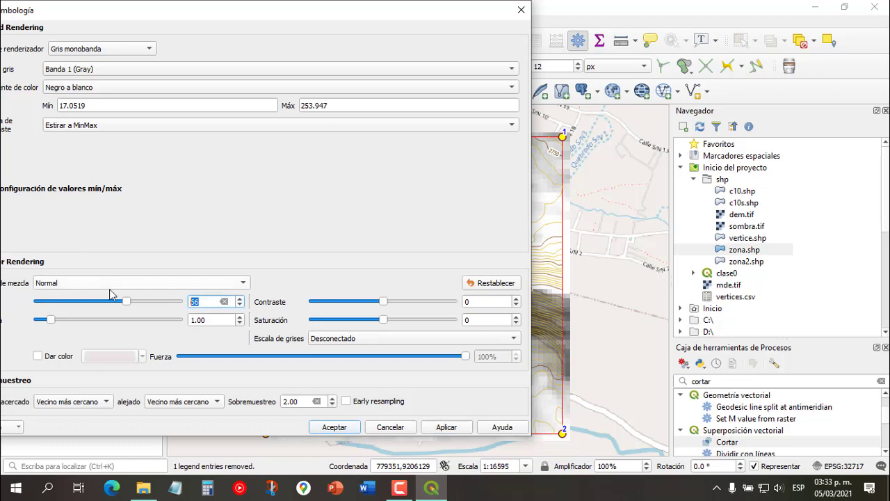
{"action": "type", "text": "75"}
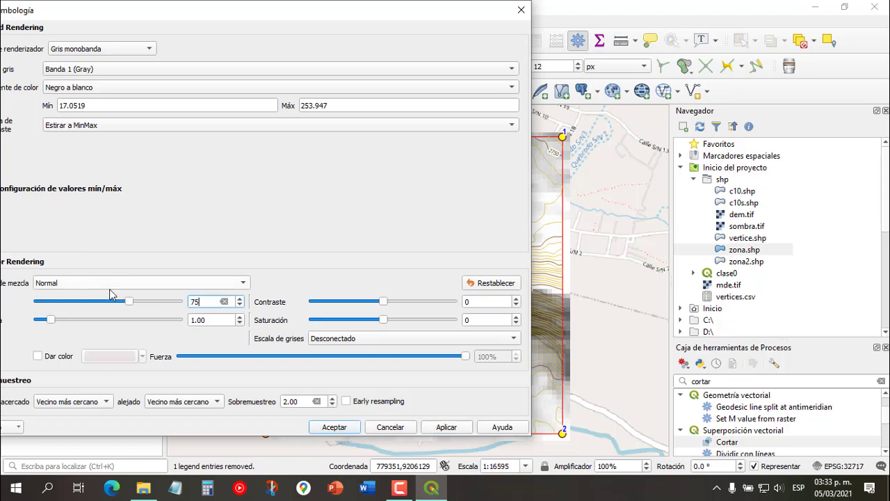
{"action": "left_click", "coordinate": [446, 427]}
Step: Set the sombra layer's resampling to Cúbica for both zoomed in and zoomed out, and accept the symbology
{"action": "left_click_drag", "start_coordinate": [392, 16], "coordinate": [510, 34]}
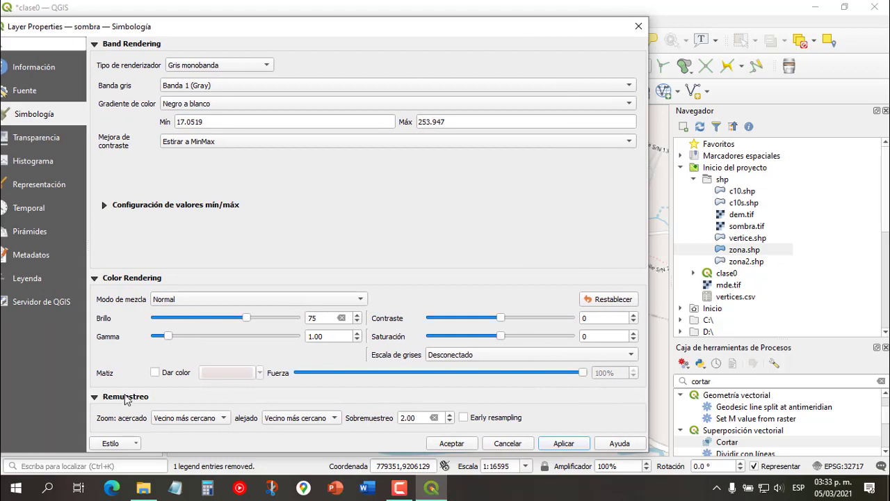
{"action": "left_click", "coordinate": [190, 419]}
{"action": "left_click", "coordinate": [175, 449]}
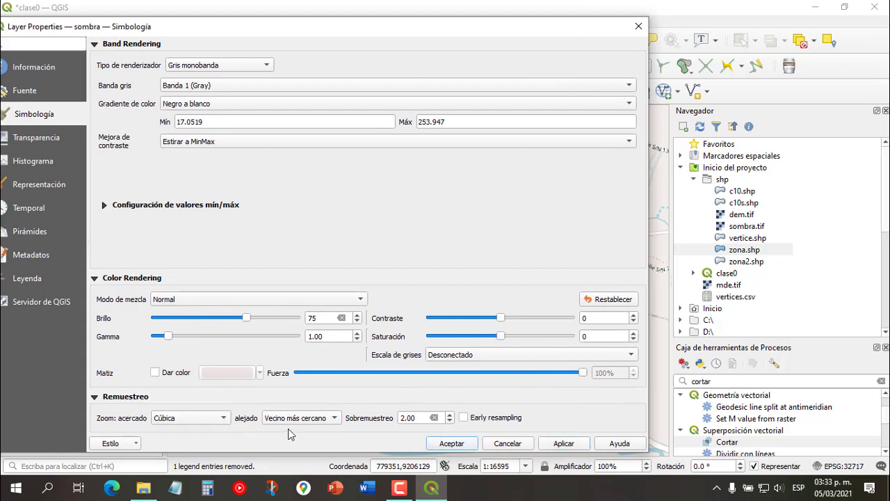
{"action": "left_click", "coordinate": [291, 418]}
{"action": "left_click", "coordinate": [292, 449]}
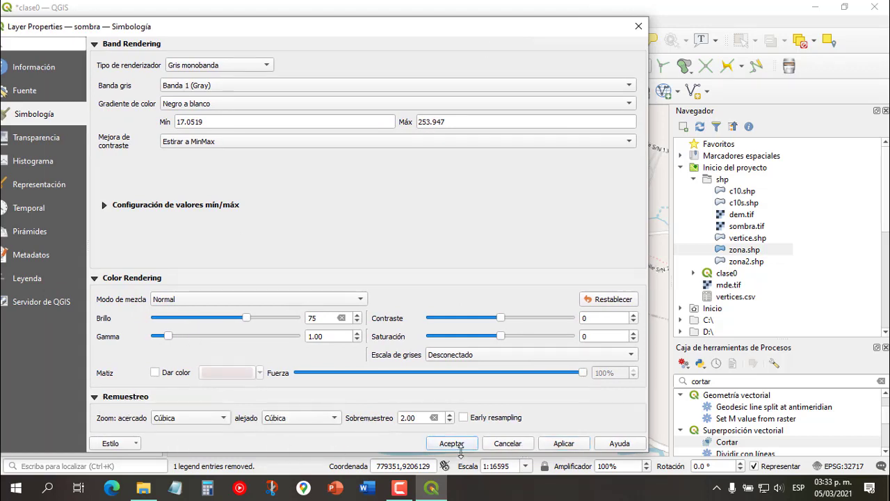
{"action": "left_click", "coordinate": [561, 448]}
{"action": "mouse_move", "coordinate": [411, 30]}
{"action": "left_mouse_down"}
{"action": "mouse_move", "coordinate": [77, 35]}
{"action": "mouse_move", "coordinate": [289, 35]}
{"action": "left_mouse_up"}
{"action": "left_click", "coordinate": [324, 446]}
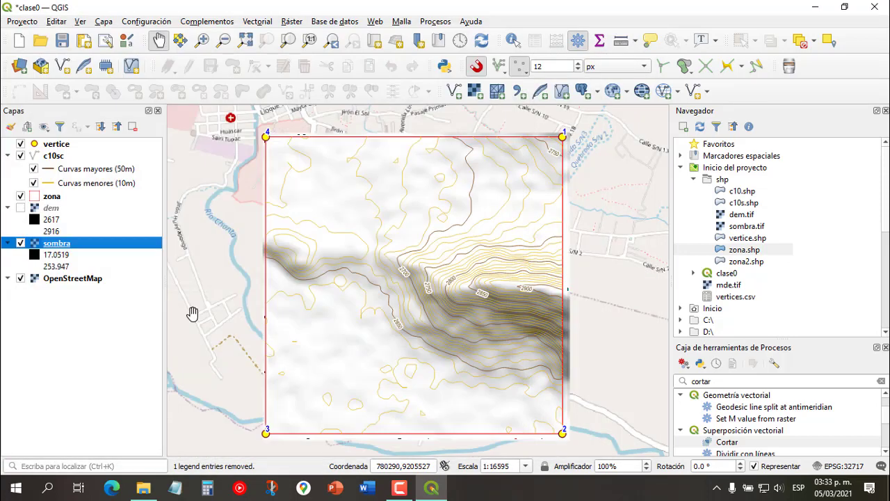
Step: Show the dem layer again and set its renderer to Pseudocolor monobanda with Discreto interpolation
{"action": "left_click", "coordinate": [20, 208]}
{"action": "left_click", "coordinate": [53, 210]}
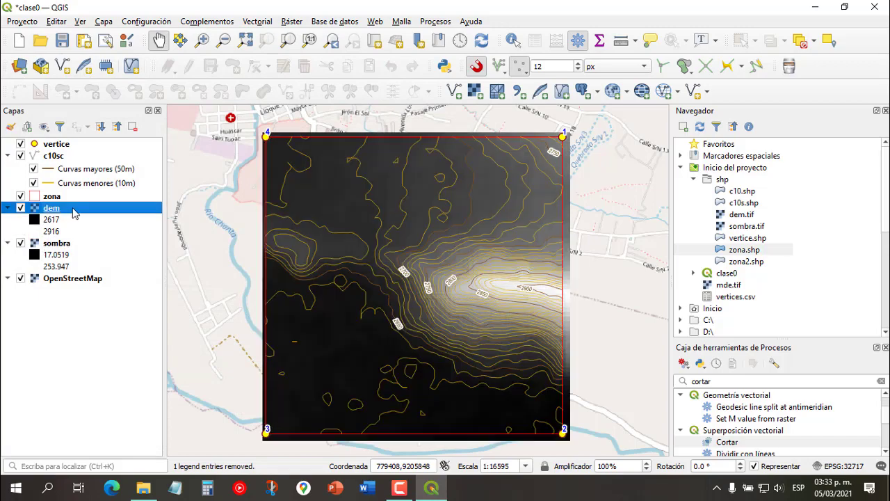
{"action": "double_click", "coordinate": [75, 212]}
{"action": "left_click_drag", "start_coordinate": [274, 35], "coordinate": [347, 33]}
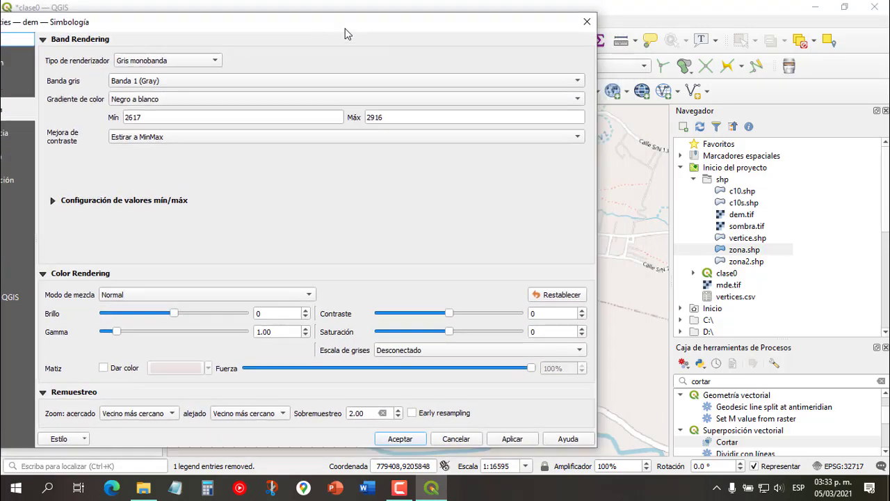
{"action": "left_click", "coordinate": [188, 63]}
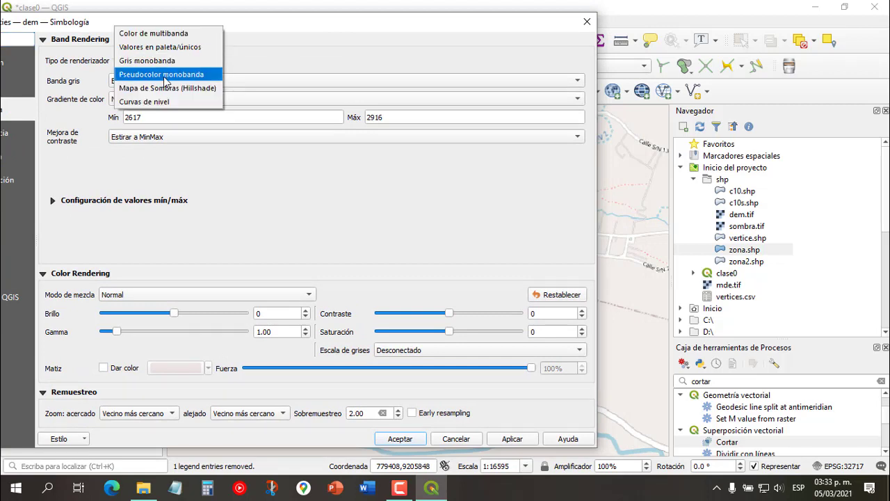
{"action": "left_click", "coordinate": [177, 75]}
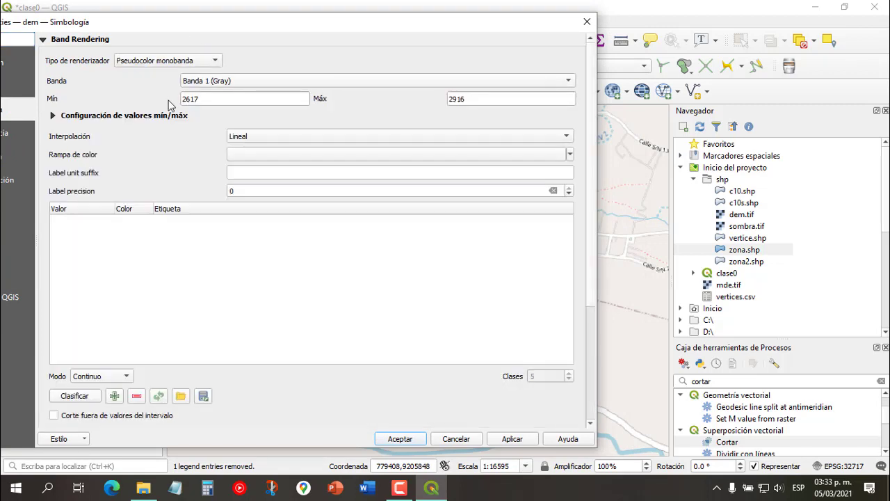
{"action": "left_click", "coordinate": [250, 136]}
{"action": "left_click", "coordinate": [254, 124]}
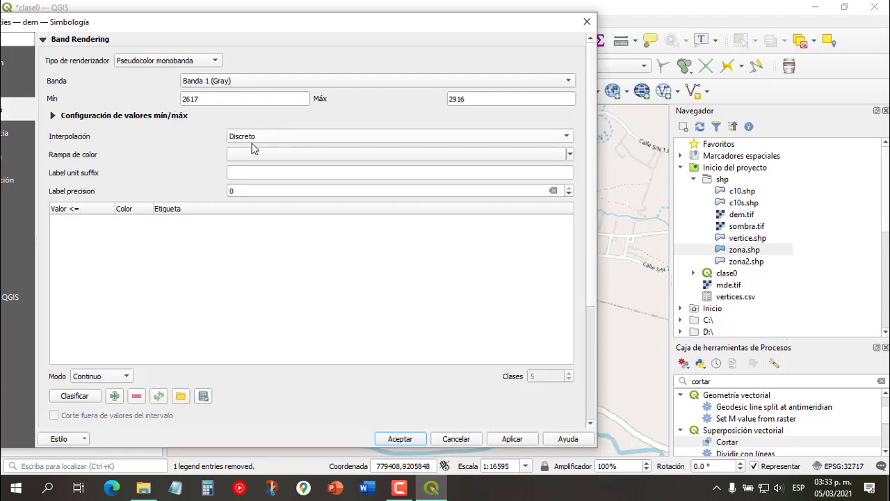
Step: Create the dem colour ramp from the cpt-city catalogue, using the Topography palette wiki-schwa... directly after wiki-knutux
{"action": "left_click", "coordinate": [249, 155]}
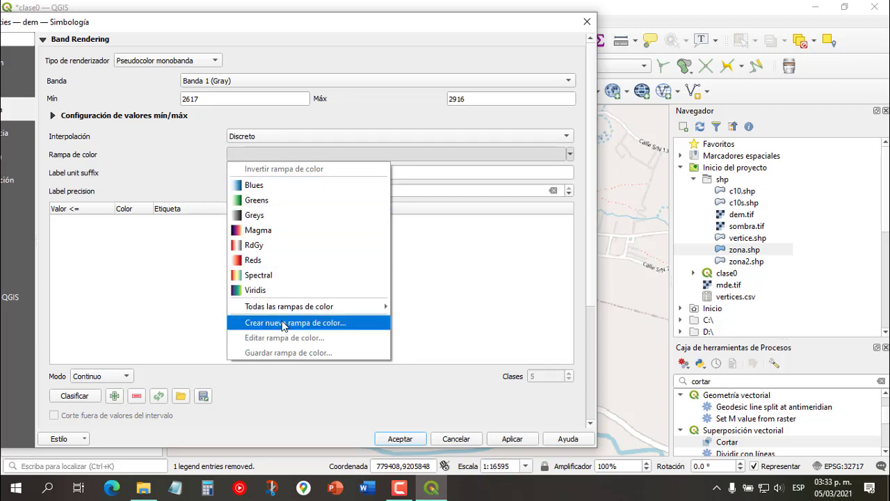
{"action": "left_click", "coordinate": [289, 323]}
{"action": "left_click", "coordinate": [229, 238]}
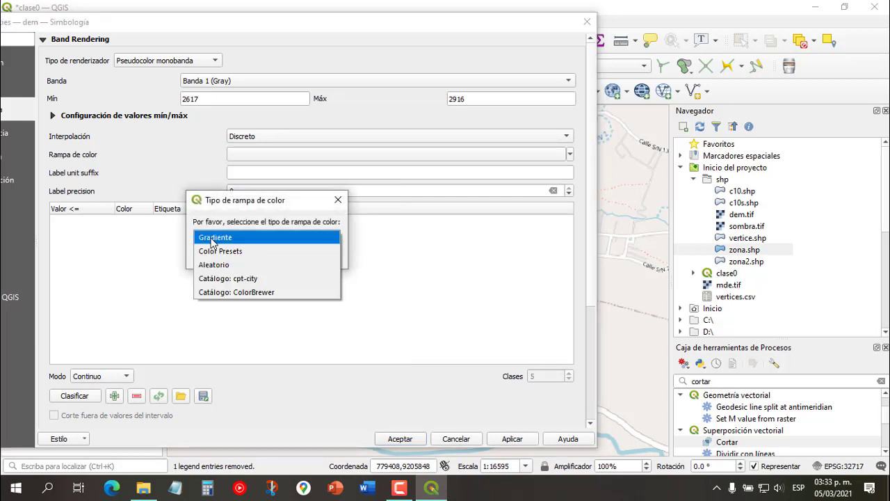
{"action": "left_click", "coordinate": [254, 279]}
{"action": "left_click", "coordinate": [258, 255]}
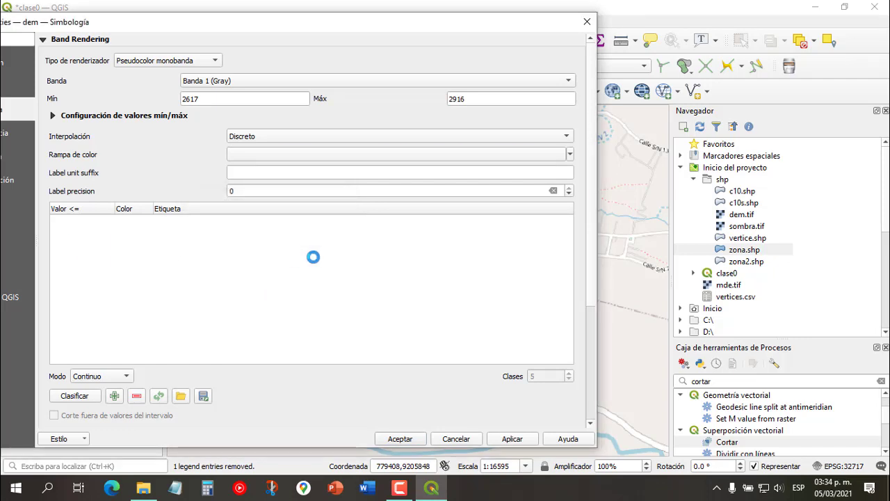
{"action": "scroll", "coordinate": [131, 200], "scroll_direction": "down", "scroll_amount": 1}
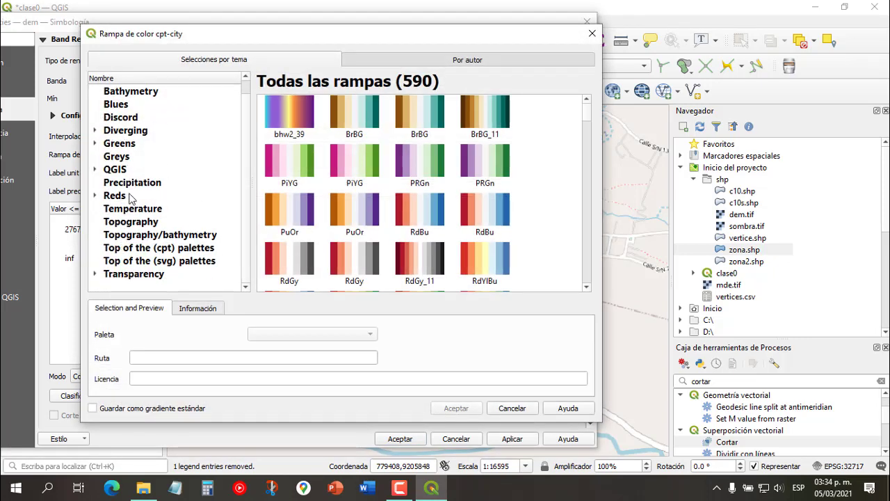
{"action": "left_click", "coordinate": [143, 222]}
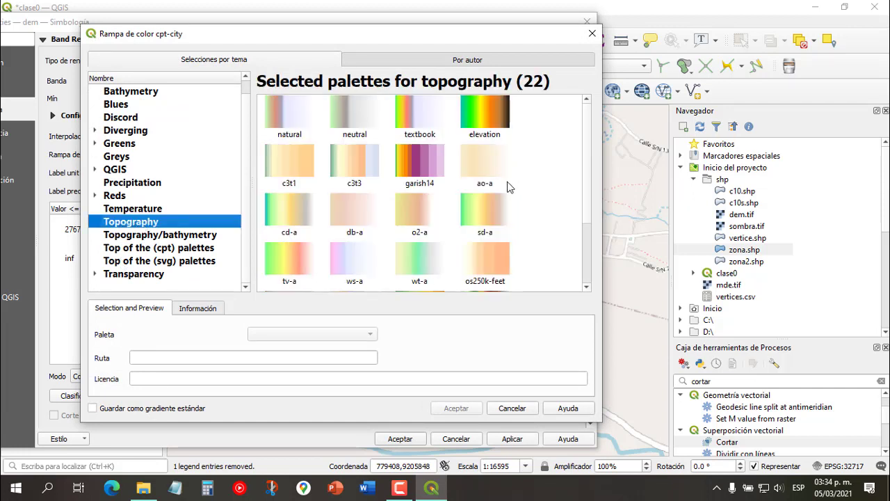
{"action": "scroll", "coordinate": [505, 205], "scroll_direction": "down", "scroll_amount": 2}
{"action": "scroll", "coordinate": [448, 226], "scroll_direction": "up", "scroll_amount": 2}
{"action": "scroll", "coordinate": [452, 221], "scroll_direction": "down", "scroll_amount": 2}
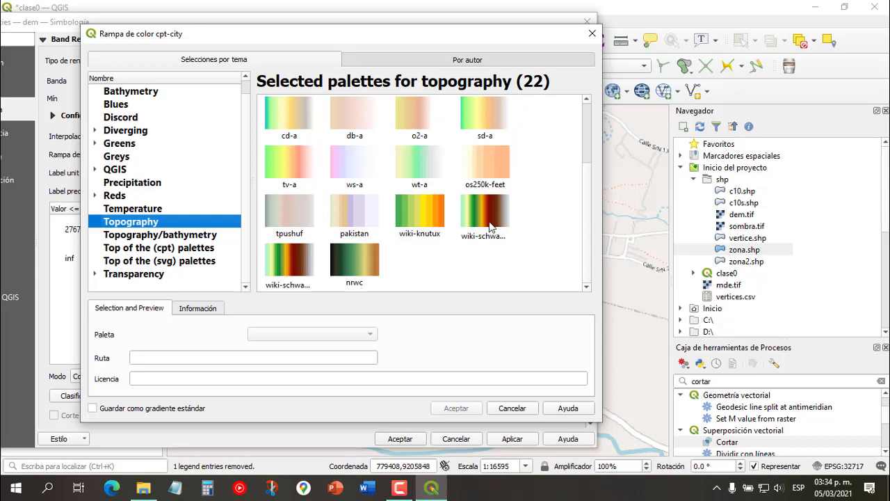
{"action": "left_click", "coordinate": [485, 217]}
{"action": "left_click", "coordinate": [456, 407]}
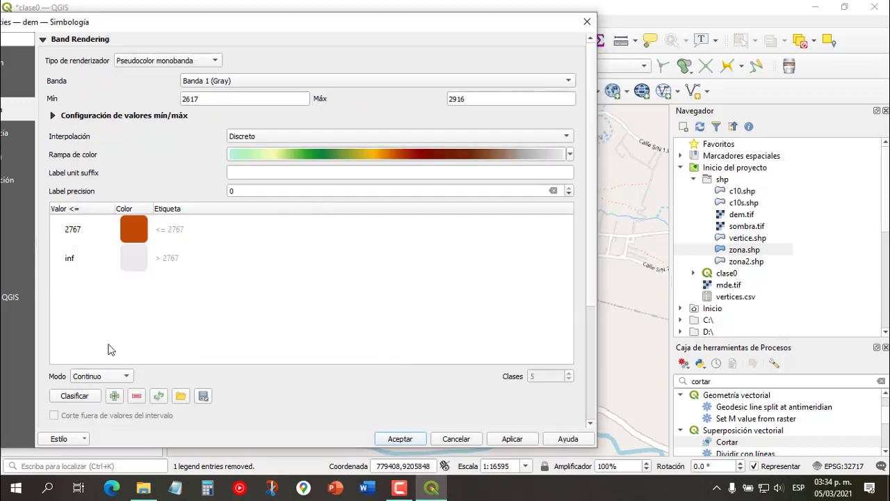
Step: Classify the dem layer by Intervalo igual into 7 classes
{"action": "left_click", "coordinate": [87, 376]}
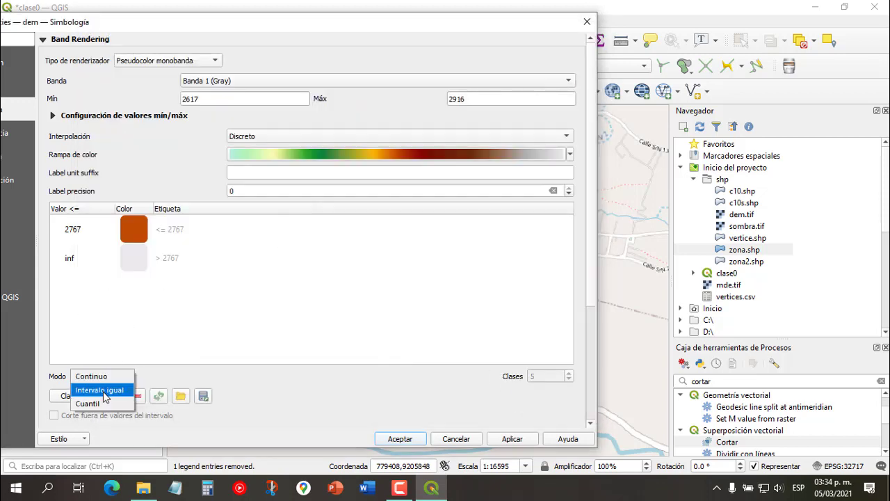
{"action": "left_click", "coordinate": [82, 388]}
{"action": "left_click_drag", "start_coordinate": [544, 376], "coordinate": [490, 375]}
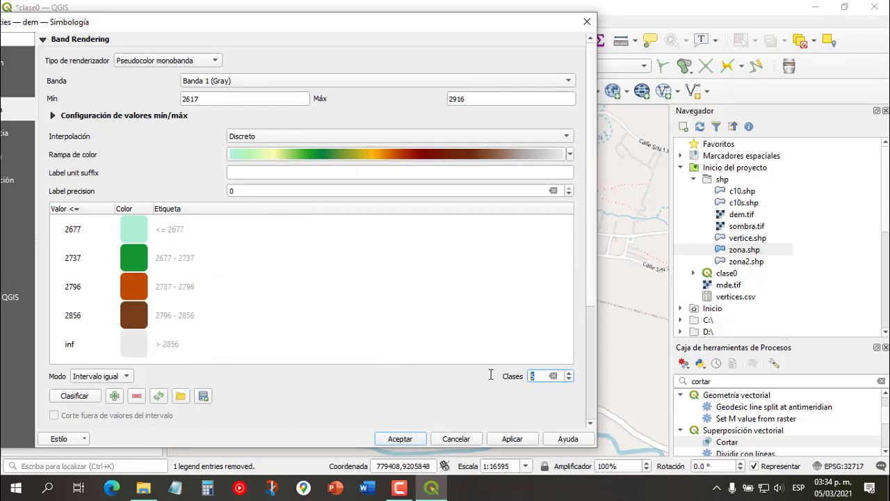
{"action": "type", "text": "7"}
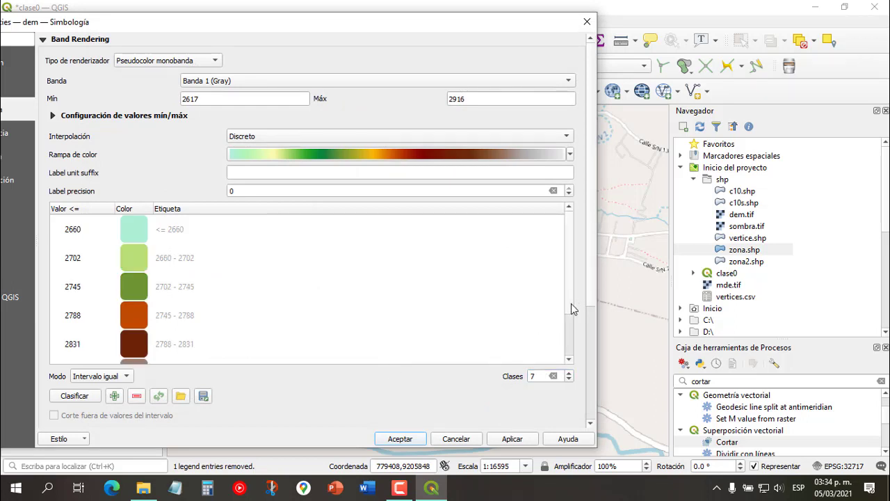
{"action": "scroll", "coordinate": [571, 303], "scroll_direction": "down", "scroll_amount": 2}
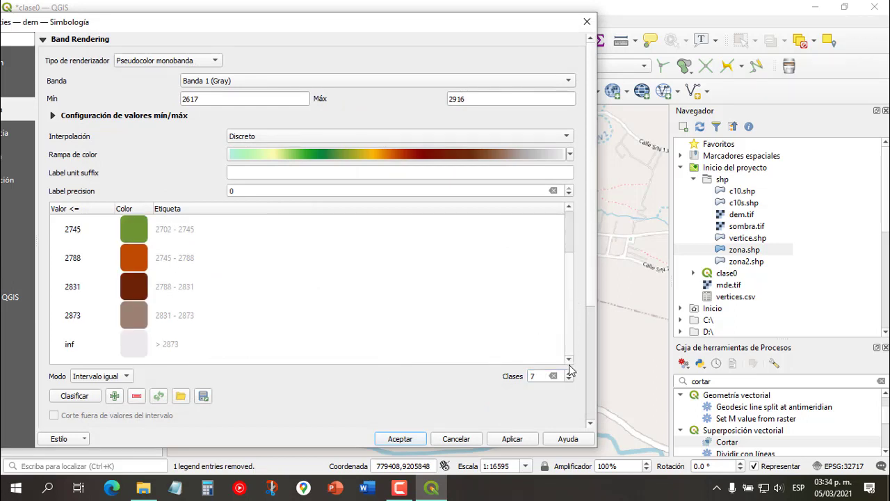
Step: Set the upper limits of the dem layer's third to sixth elevation classes to 2750, 2800, 2850 and 2900
{"action": "double_click", "coordinate": [79, 320]}
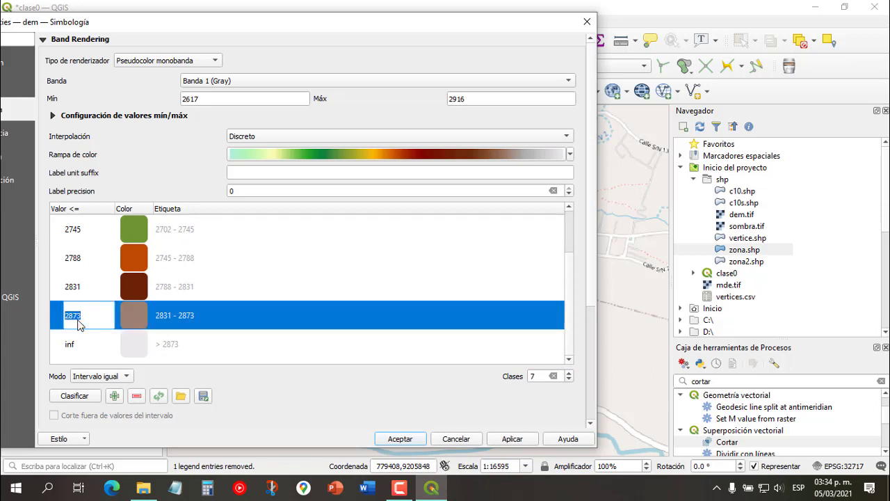
{"action": "type", "text": "2900"}
{"action": "double_click", "coordinate": [80, 292]}
{"action": "type", "text": "2"}
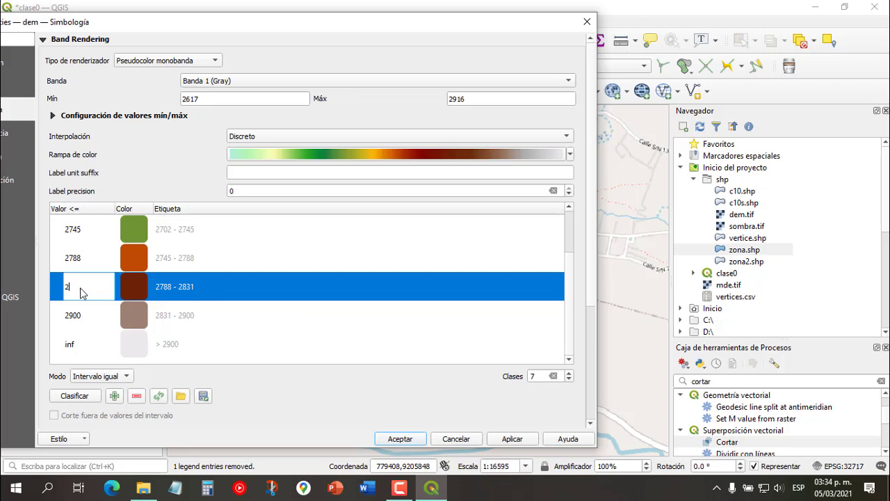
{"action": "double_click", "coordinate": [78, 259]}
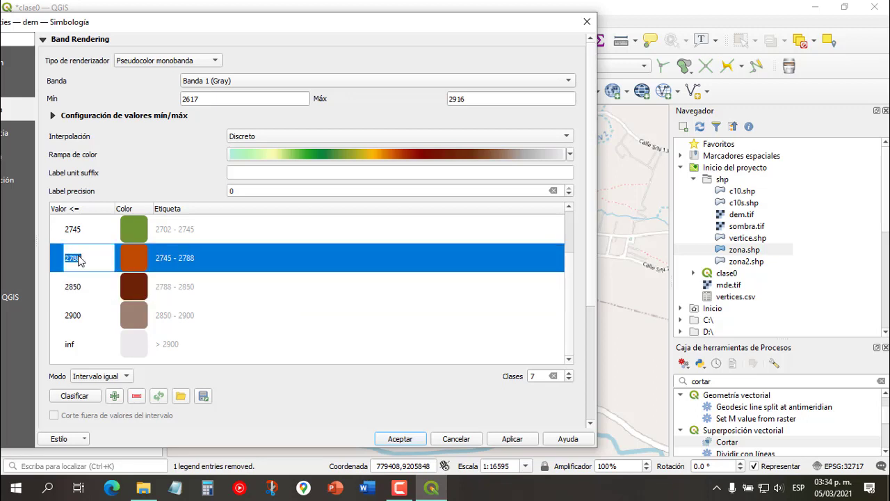
{"action": "type", "text": "28"}
{"action": "double_click", "coordinate": [81, 235]}
{"action": "type", "text": "275"}
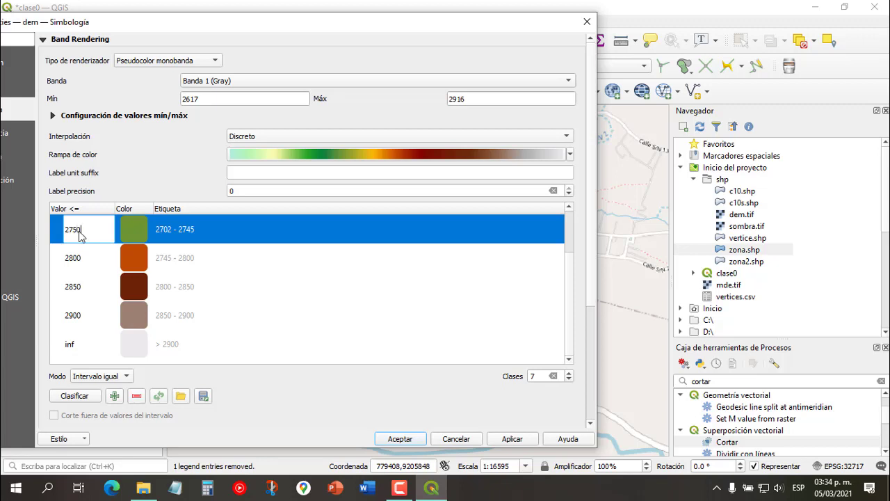
{"action": "type", "text": "0"}
{"action": "left_click", "coordinate": [94, 259]}
Step: Set the upper limits of the dem layer's two lowest elevation classes to 2650 and 2700
{"action": "scroll", "coordinate": [95, 260], "scroll_direction": "up", "scroll_amount": 1}
{"action": "left_click", "coordinate": [78, 266]}
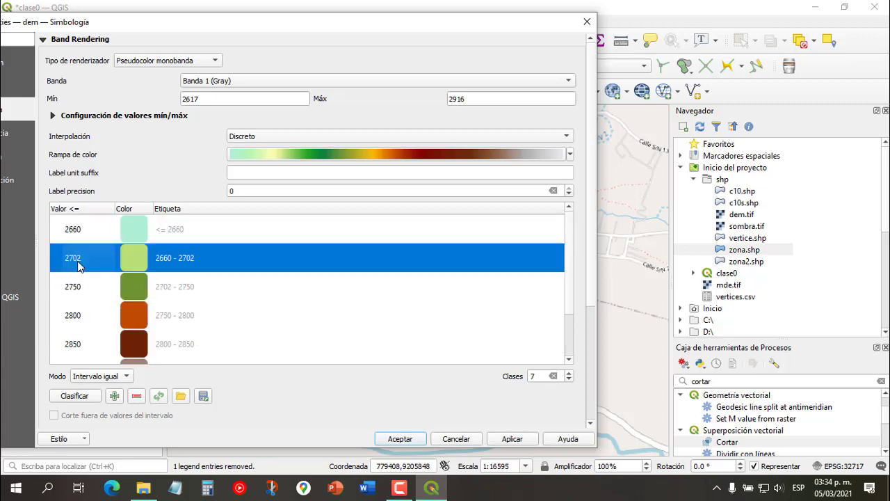
{"action": "double_click", "coordinate": [78, 266]}
{"action": "type", "text": "27"}
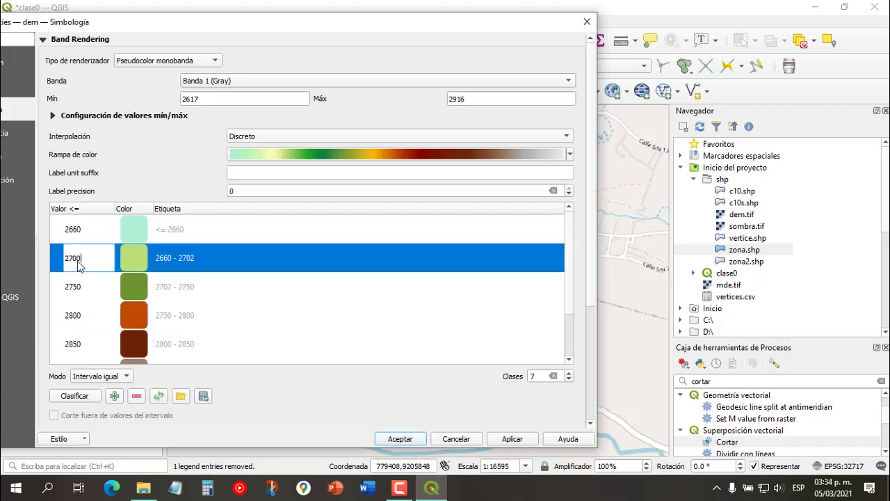
{"action": "type", "text": "00"}
{"action": "left_click", "coordinate": [76, 236]}
{"action": "double_click", "coordinate": [75, 233]}
{"action": "type", "text": "265"}
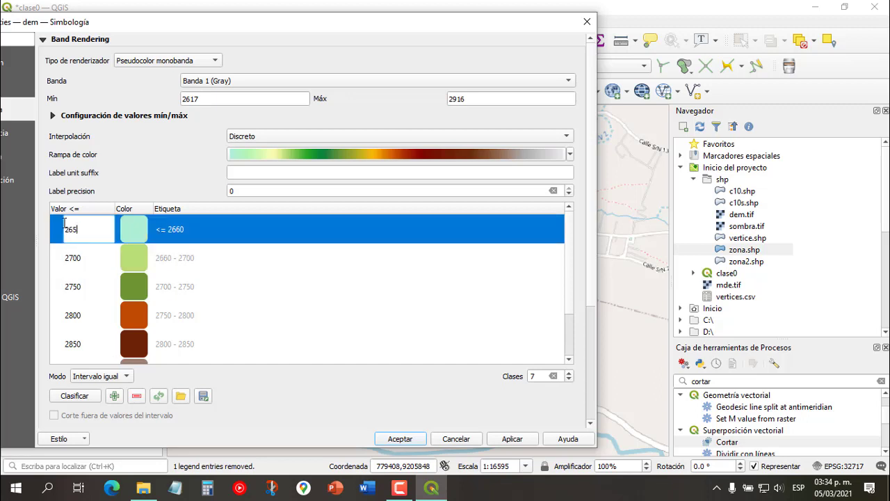
{"action": "left_click", "coordinate": [75, 267]}
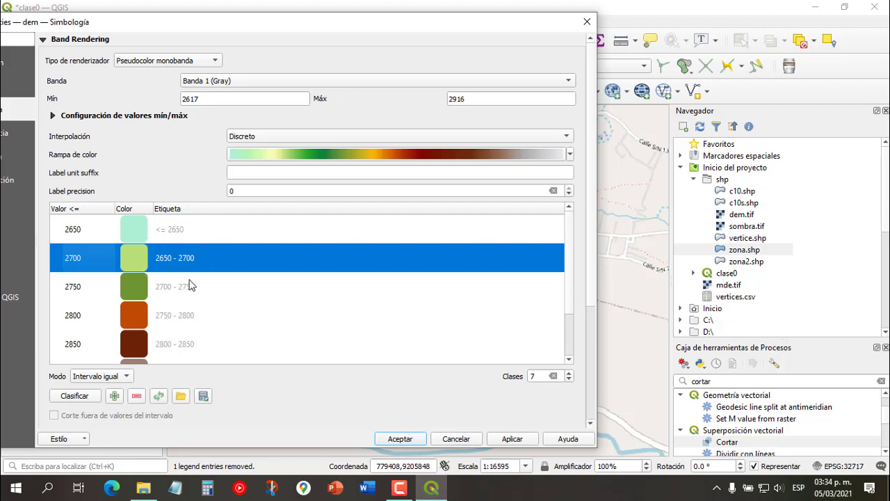
Step: Move the properties dialog aside to uncover the map and apply the edited elevation classes to the dem layer
{"action": "scroll", "coordinate": [183, 291], "scroll_direction": "down", "scroll_amount": 3}
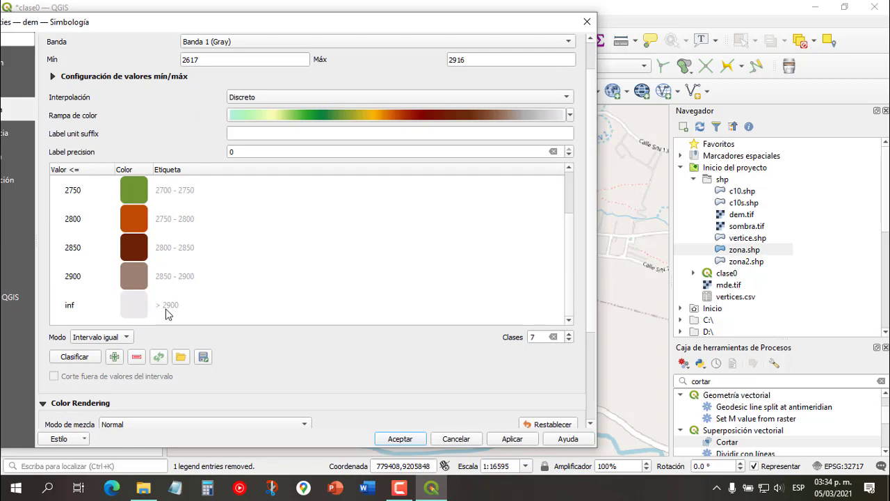
{"action": "left_click_drag", "start_coordinate": [336, 27], "coordinate": [199, 25]}
{"action": "left_click", "coordinate": [374, 437]}
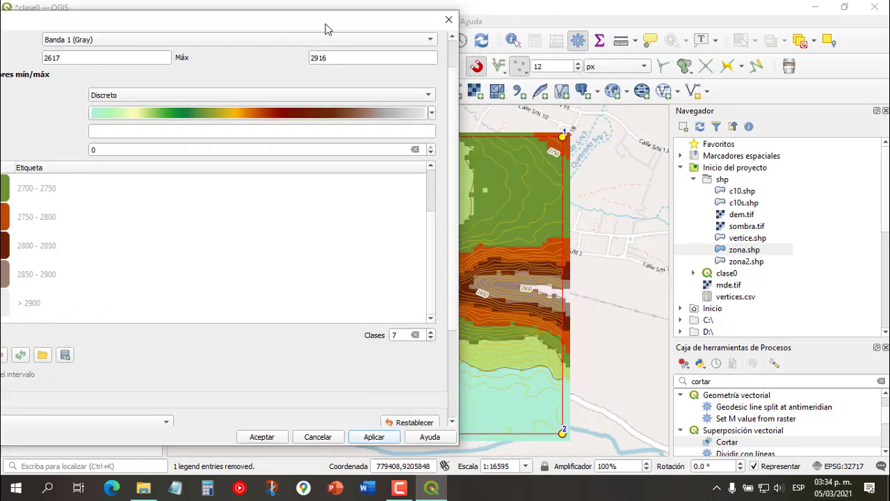